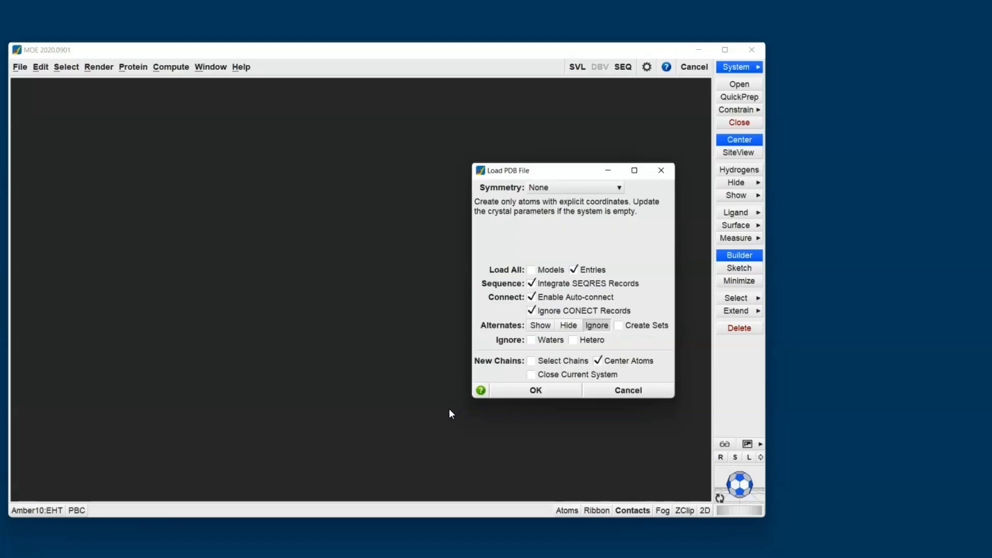
Load the PDB structure 3G6D with no symmetry and the preset loading options
click(517, 394)
middle_drag(529, 199, 538, 379)
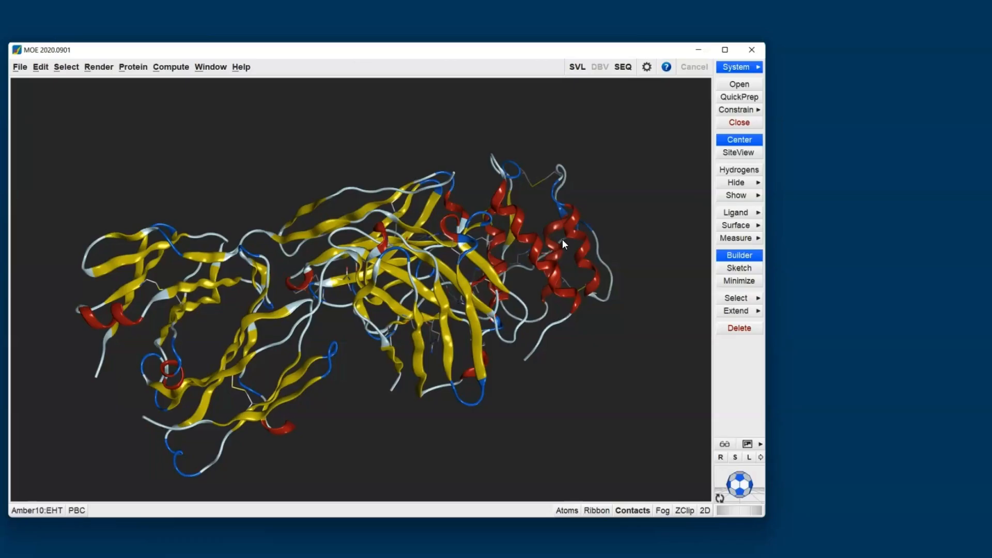
Run QuickPrep on the structure without fixing distant atoms, keeping the other preparation settings
click(746, 96)
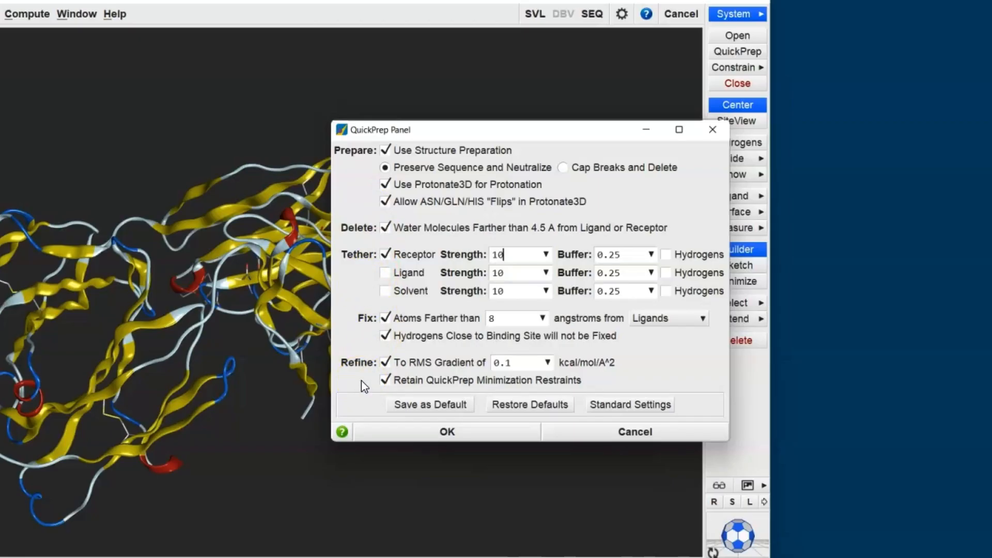
click(387, 319)
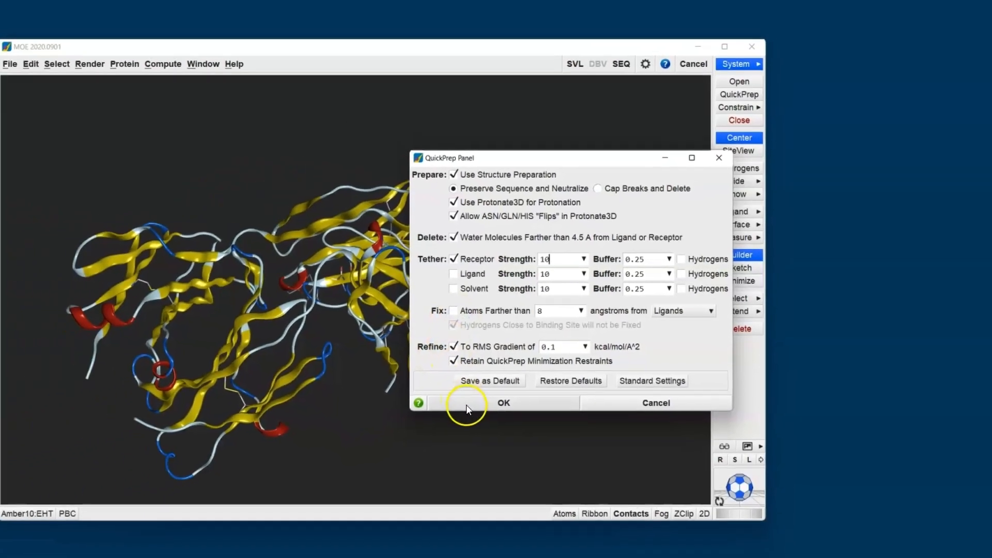
click(418, 425)
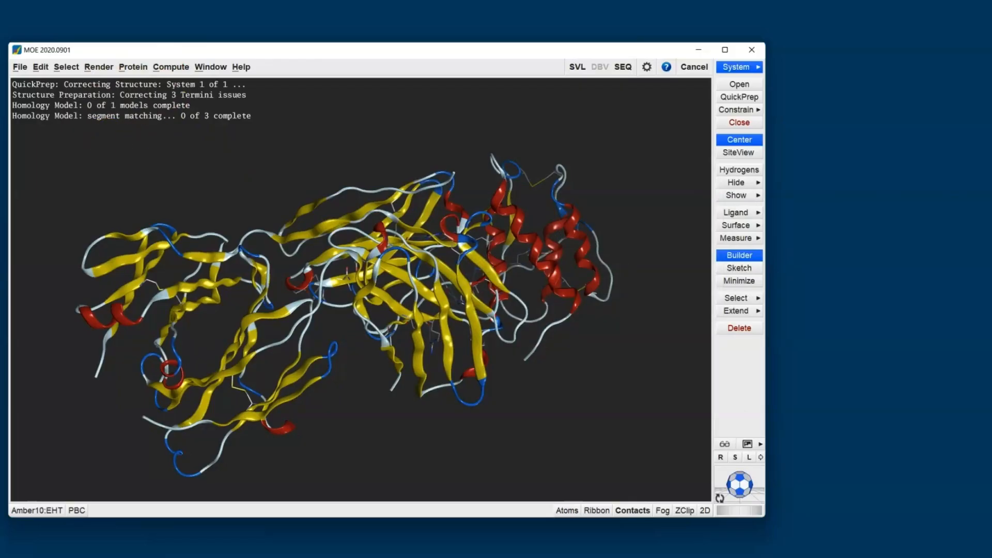
click(739, 97)
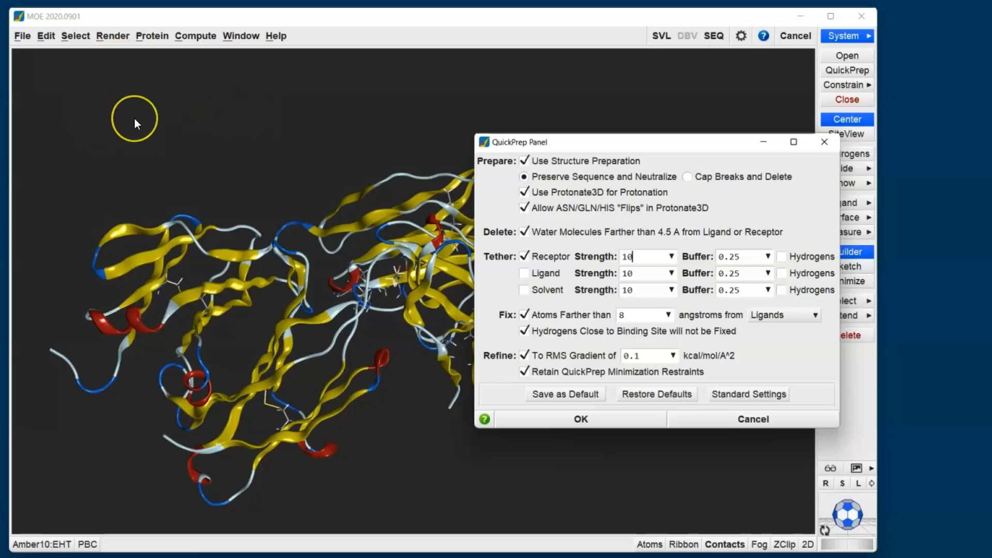
click(768, 424)
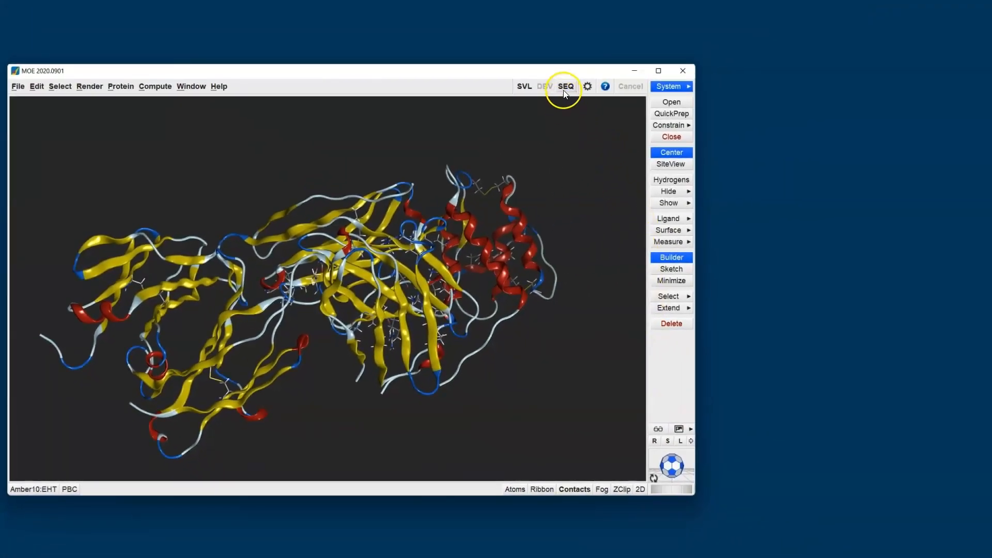
Open the Sequence Editor and look through the chains and sequences of 3G6D
click(565, 91)
click(566, 89)
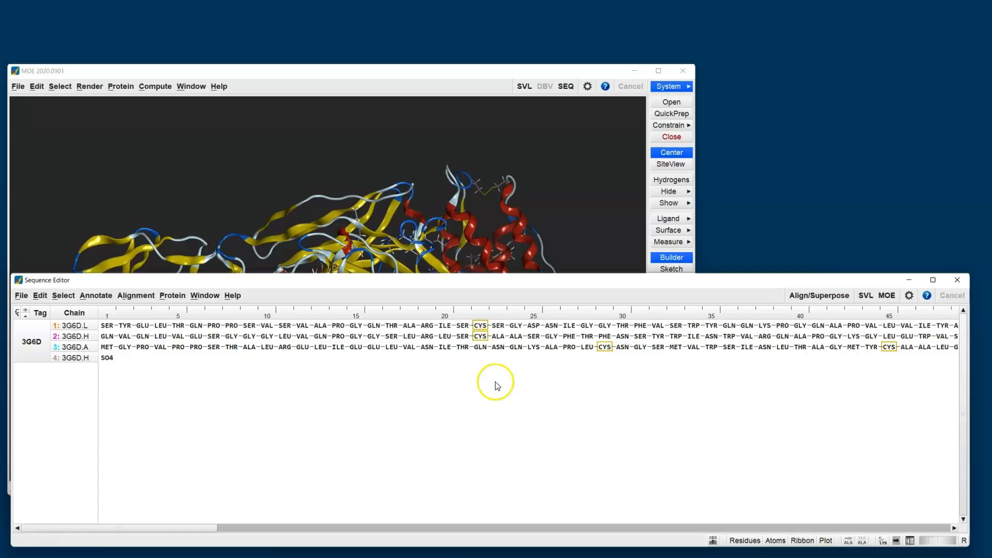
click(179, 299)
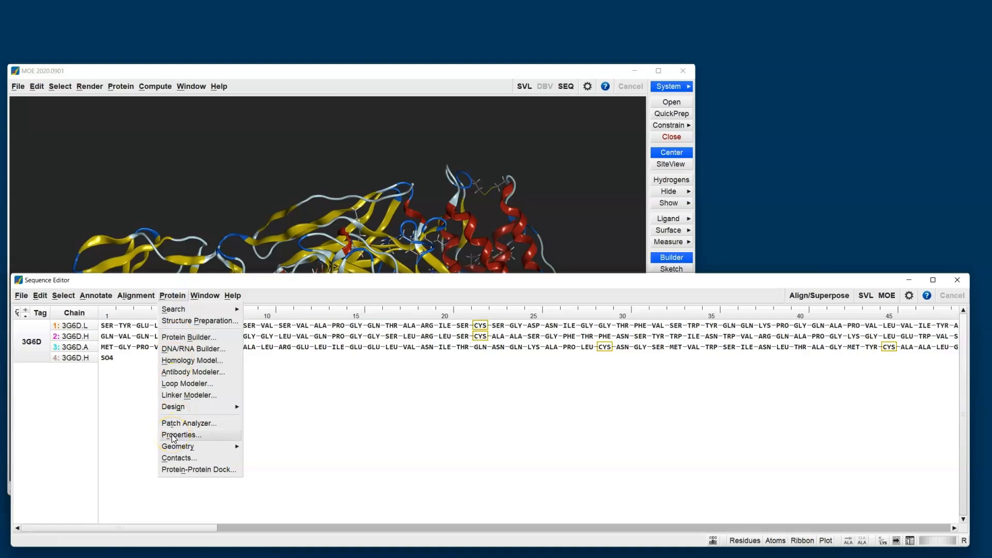
click(326, 440)
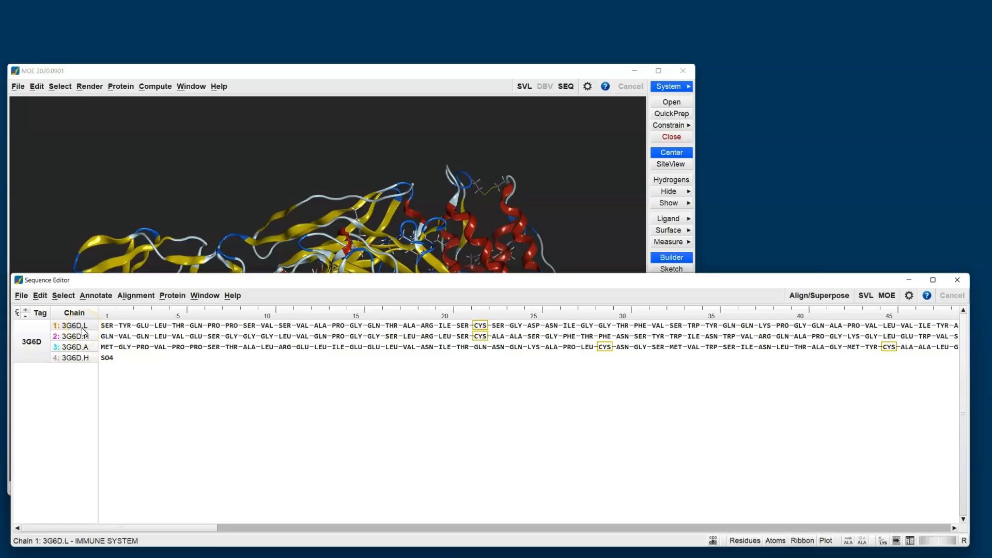
click(77, 350)
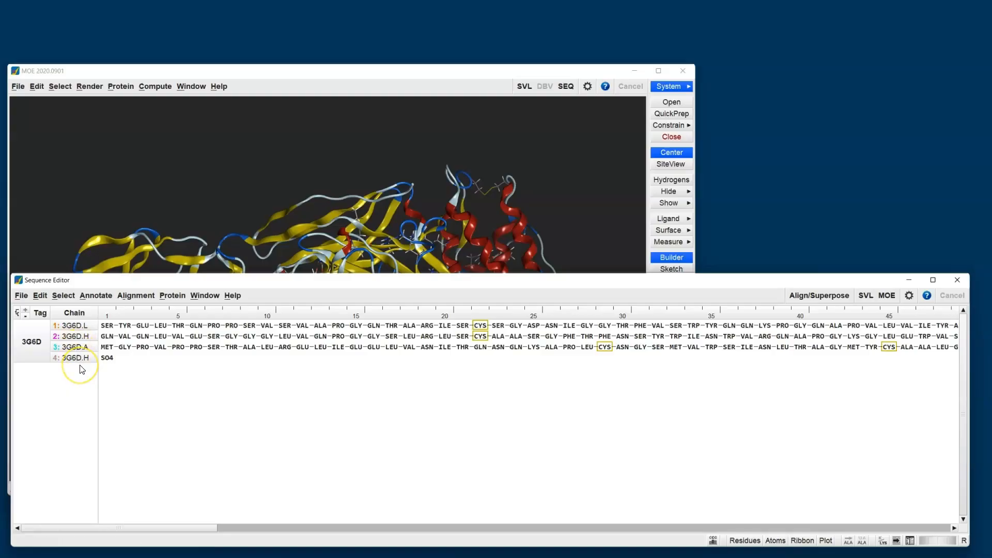
drag(171, 528, 526, 521)
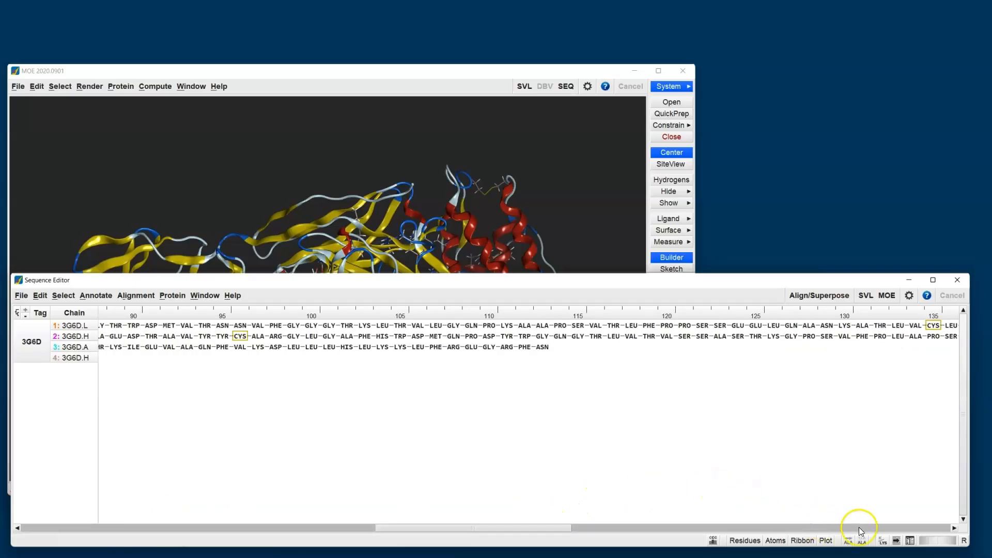
Wrap the sequences, show them as single-letter residue codes, and enlarge the residue text
click(896, 541)
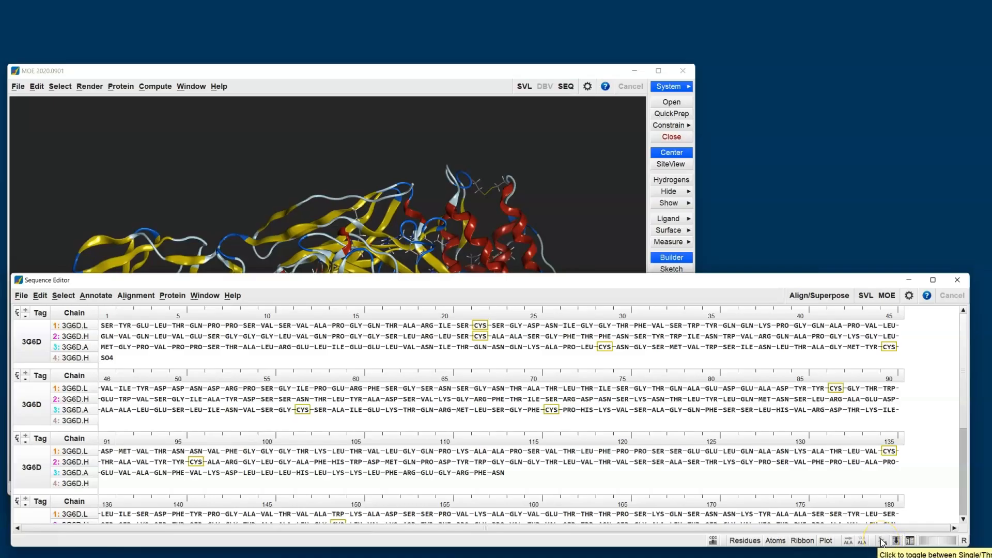
click(882, 542)
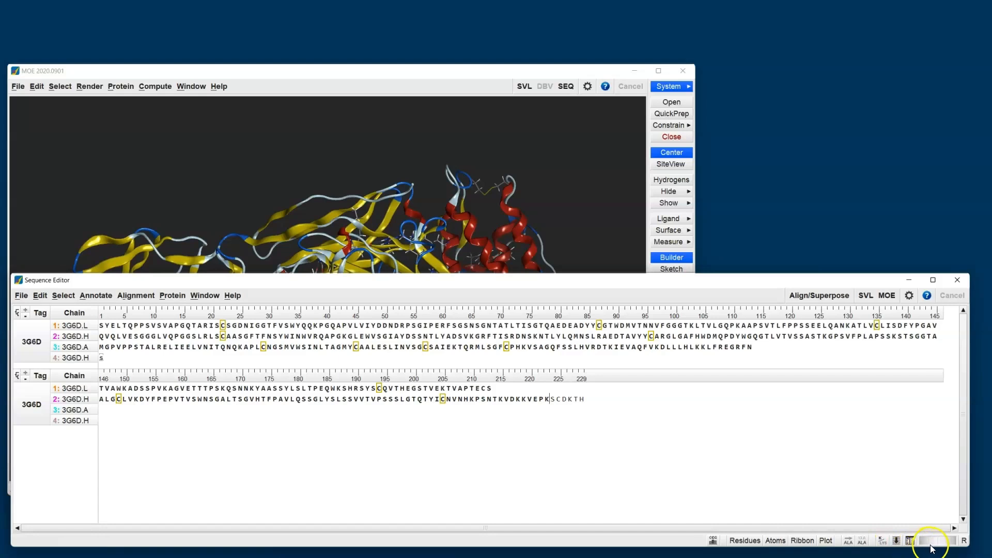
click(949, 542)
drag(950, 545, 943, 545)
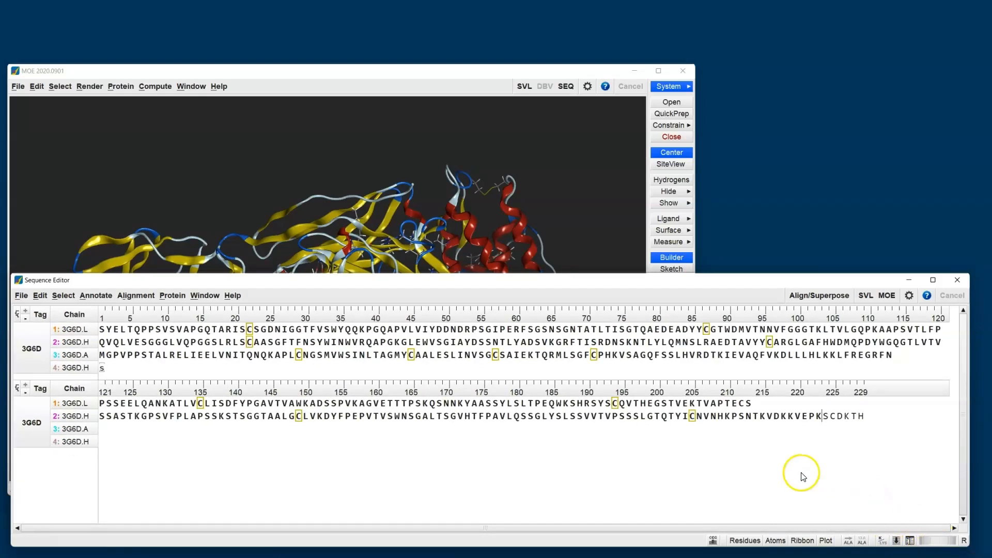
Select a block of residues in the sequences, select a region of the 3D structure, and clear the selection
drag(570, 338, 802, 470)
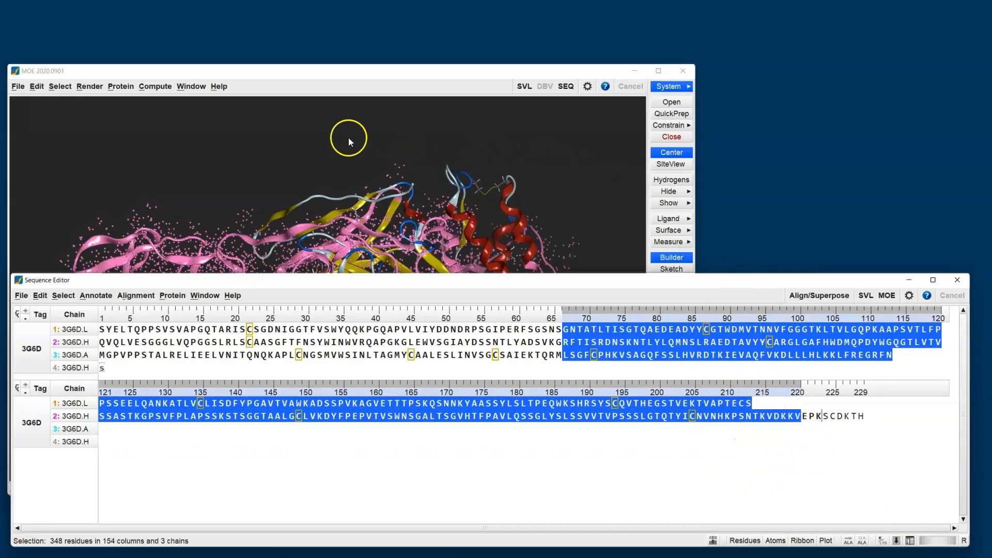
click(247, 188)
drag(207, 152, 603, 303)
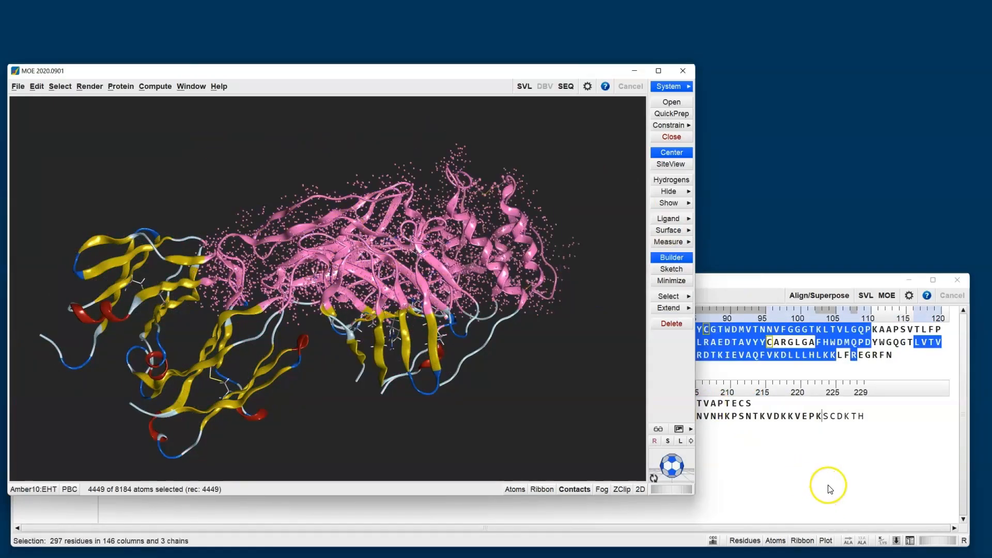
click(825, 486)
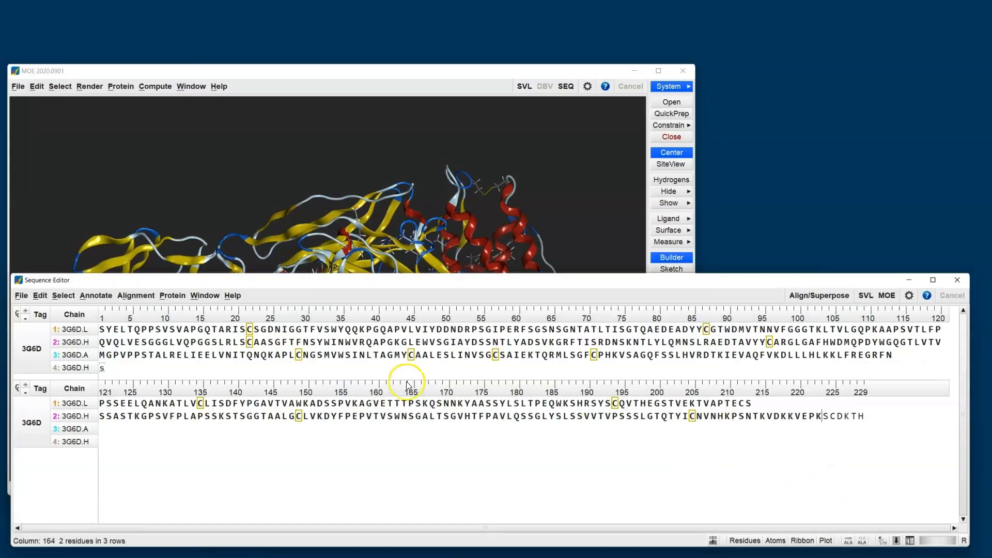
Annotate the antibody chains using the CCG scheme
click(103, 298)
click(117, 337)
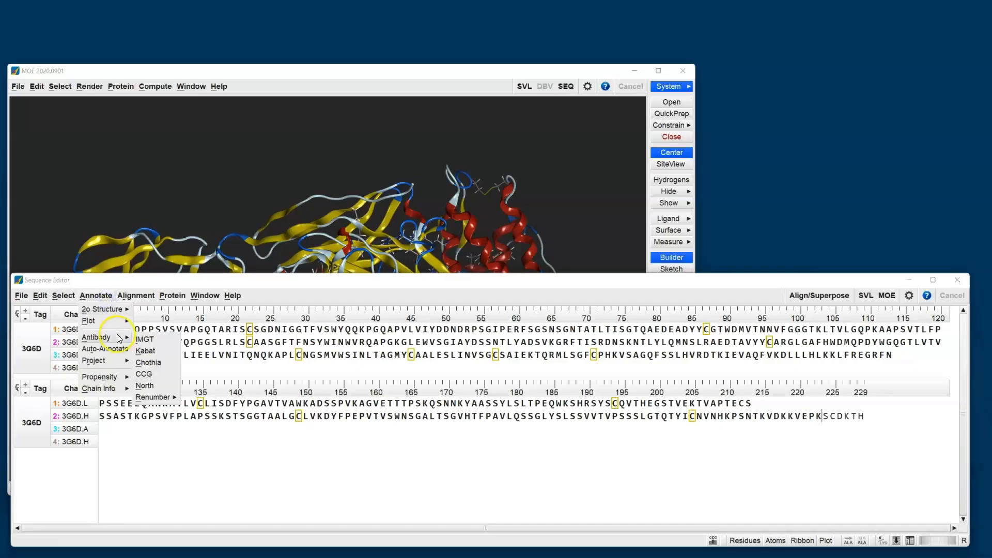
click(152, 341)
click(157, 375)
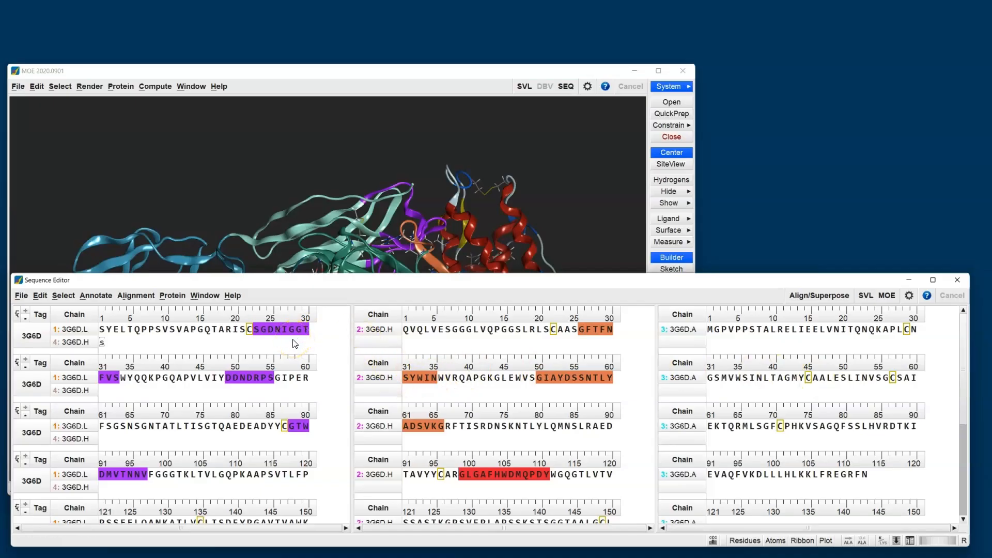
Examine the highlighted CDR segments in the light chain and heavy chain sequences
click(278, 343)
click(284, 332)
click(299, 428)
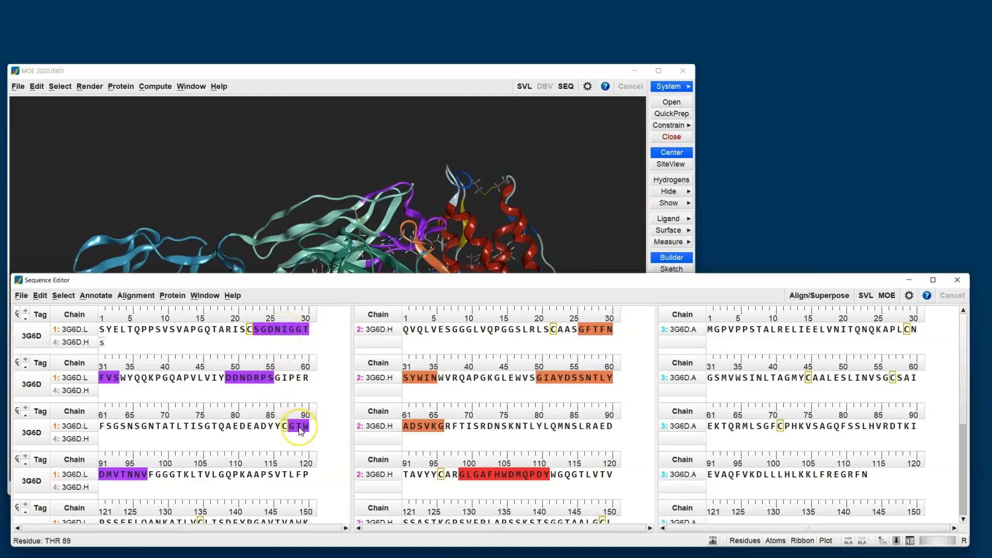
click(588, 364)
click(533, 476)
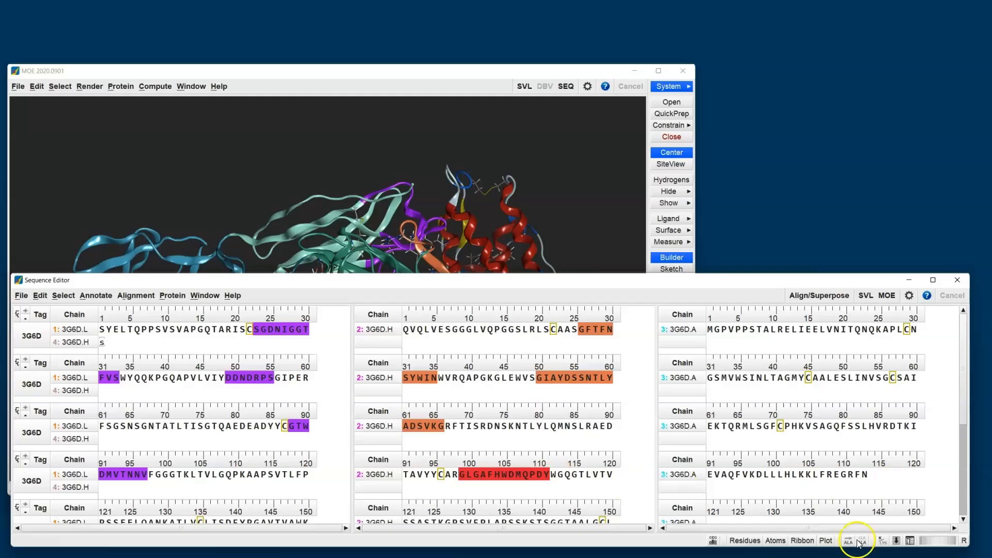
Inspect the coloured CDR loops facing the antigen in the 3D structure
click(358, 181)
middle_drag(360, 207, 295, 327)
scroll(433, 259, up, 5)
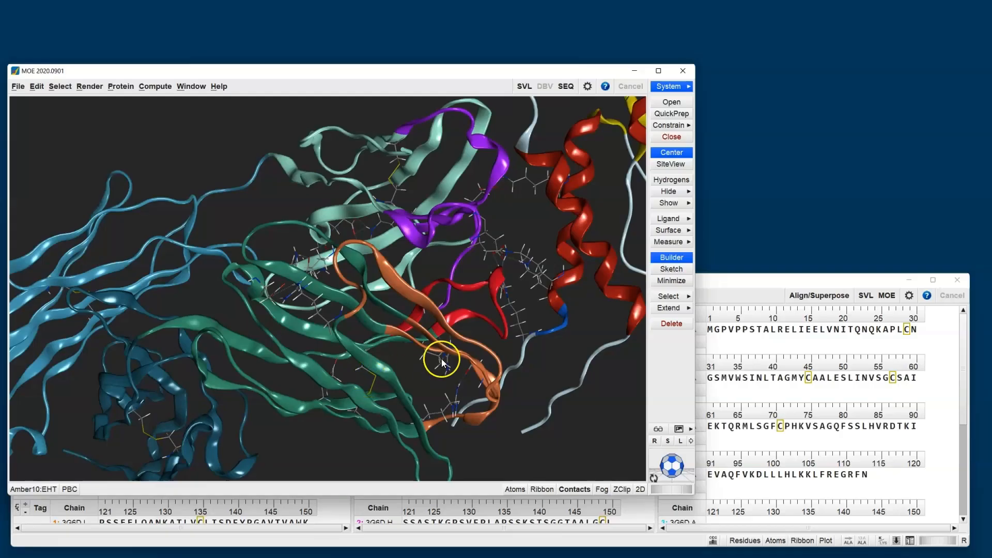
click(484, 319)
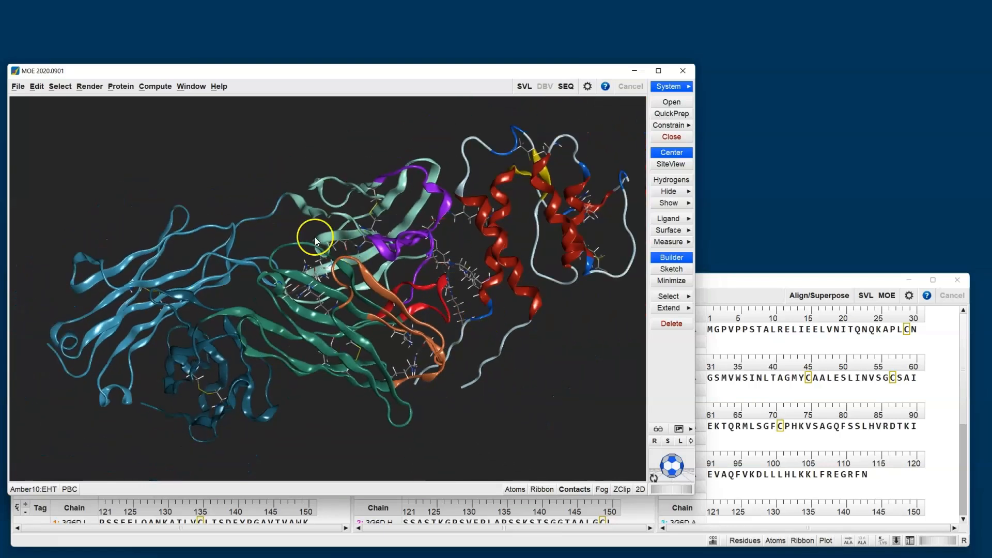
Open the System Manager and switch it to the Extended view to list the receptor chains separately
click(671, 86)
click(880, 155)
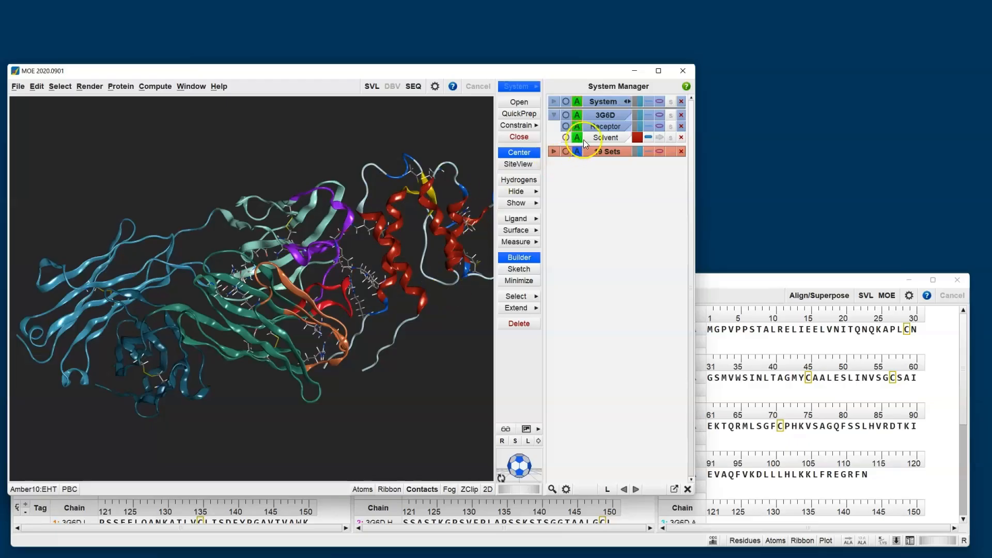
click(608, 132)
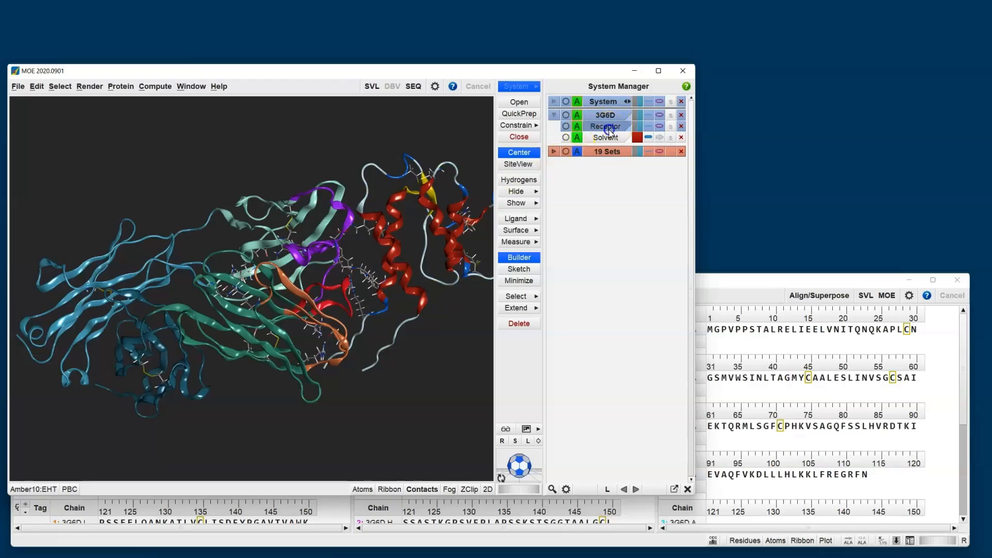
click(609, 131)
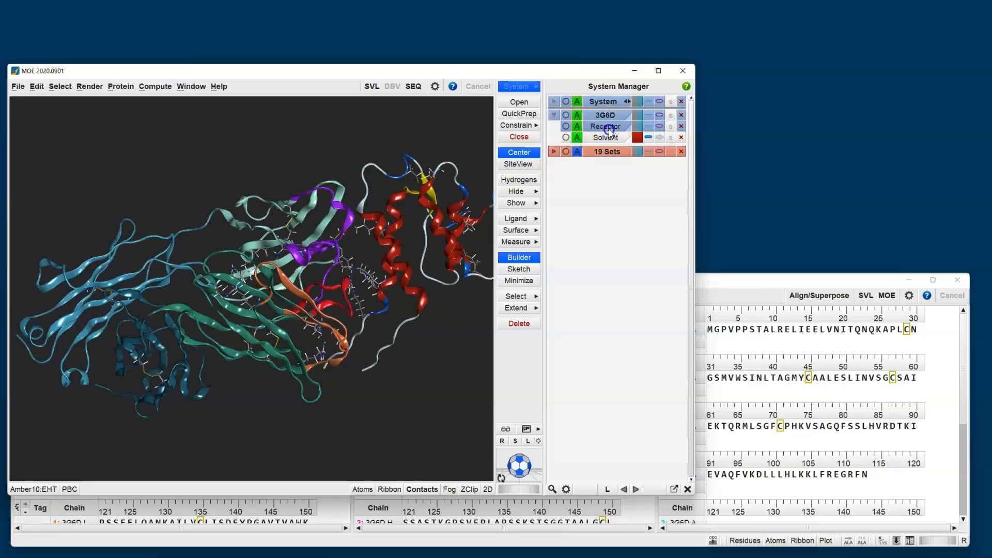
click(567, 490)
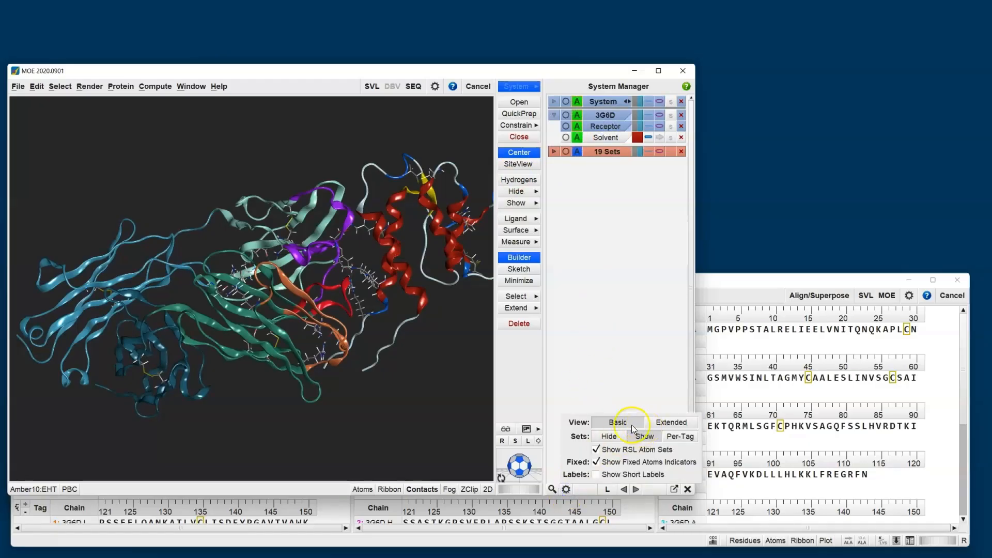
click(669, 422)
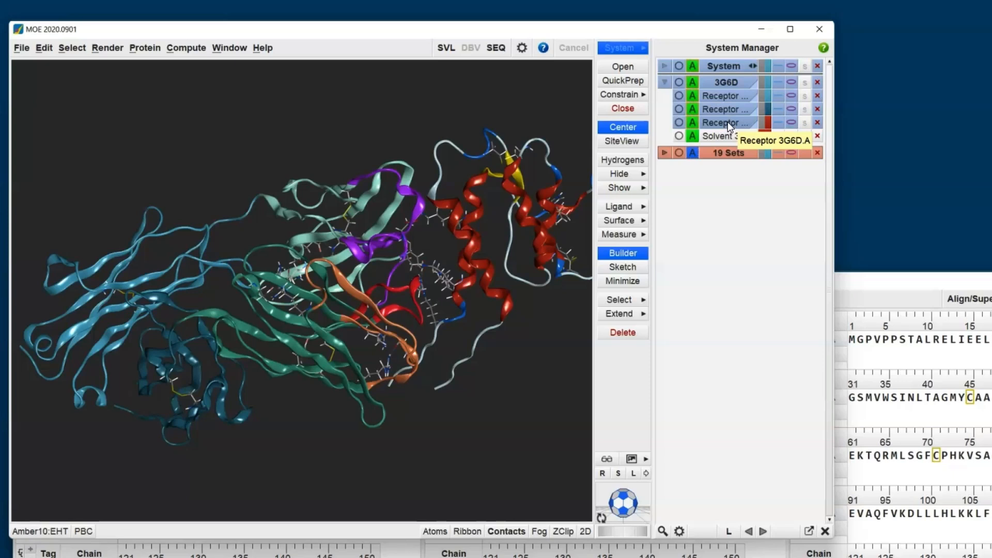
Hide and reshow the first receptor chain, and toggle the selection of the second receptor chain on and off
click(709, 133)
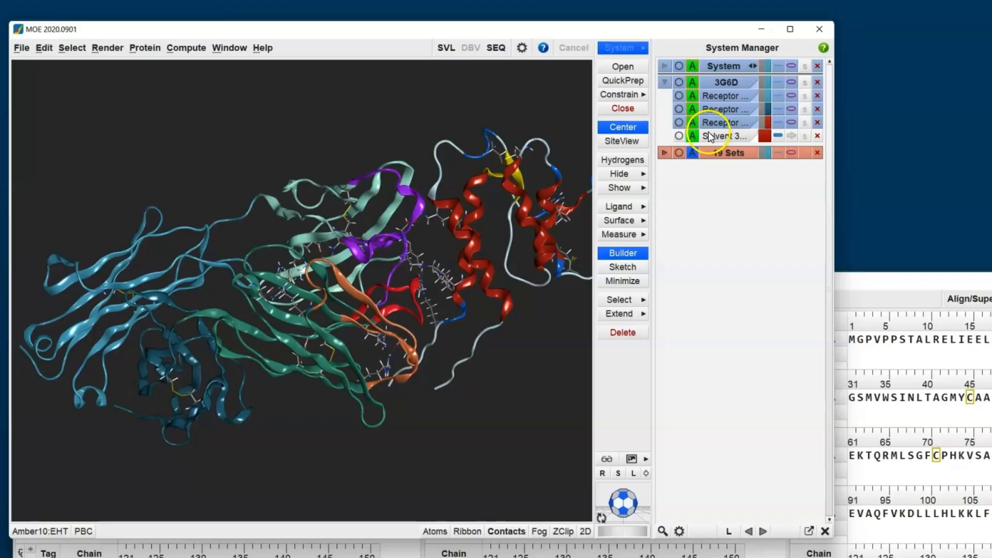
double_click(730, 97)
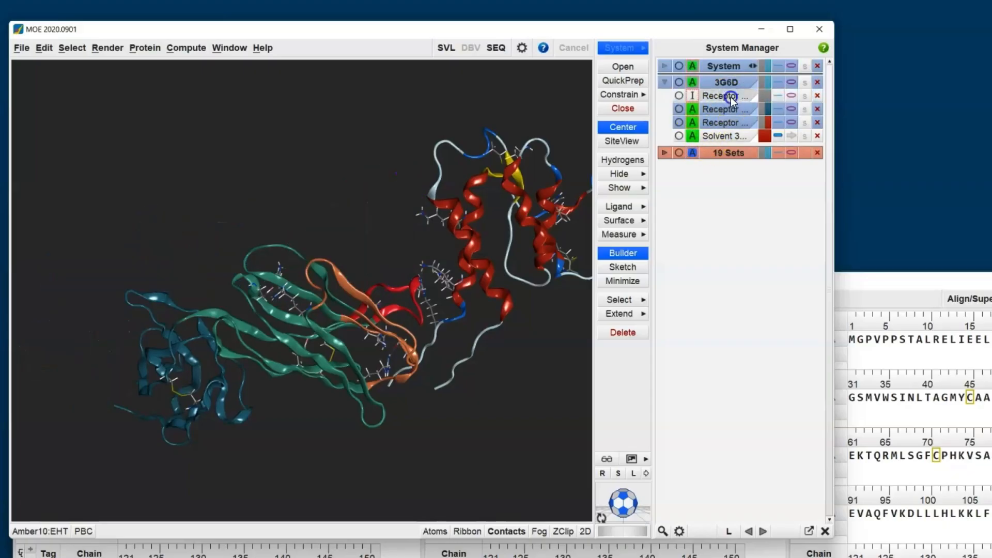
double_click(731, 97)
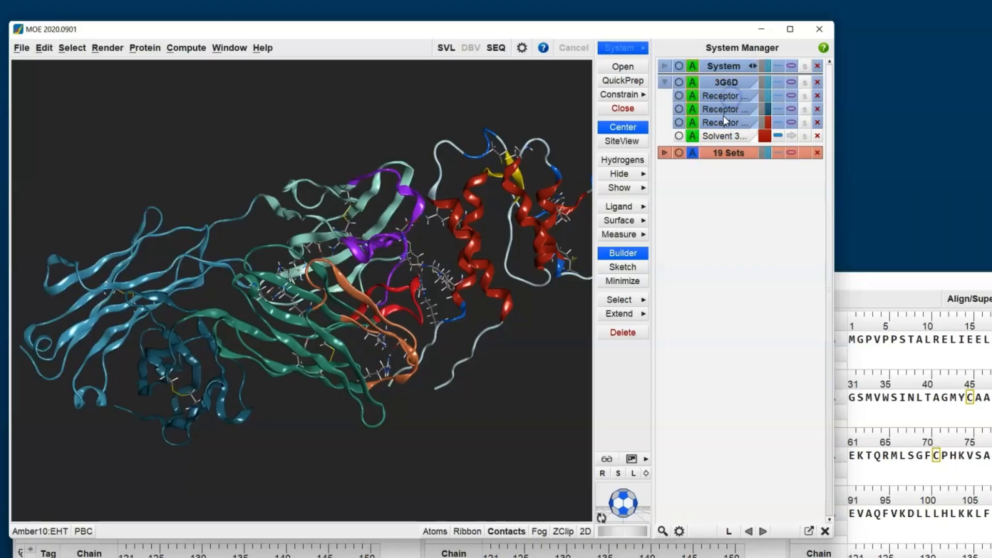
click(678, 109)
click(678, 109)
Colour the atoms and ribbons of Receptor 3G6D.A dark yellow
click(765, 123)
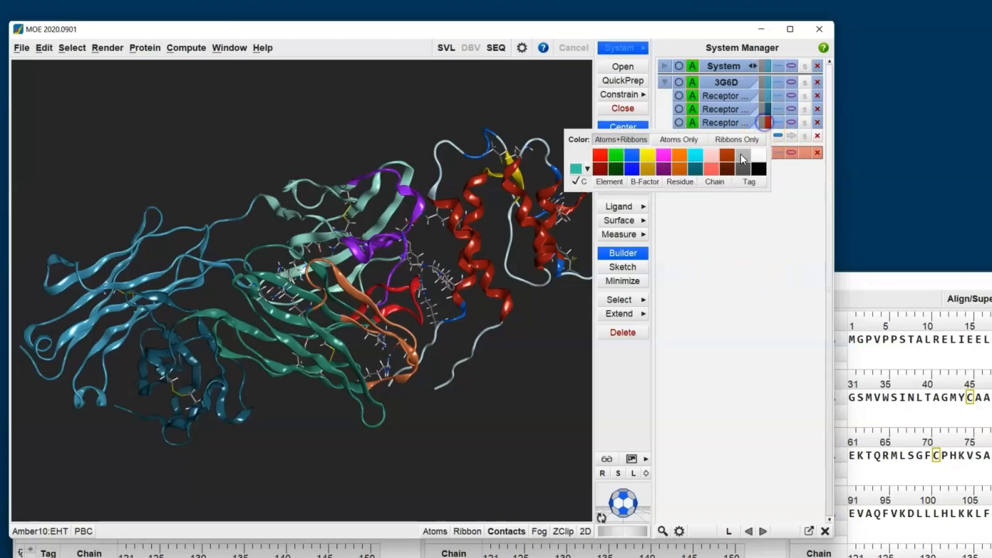
click(647, 168)
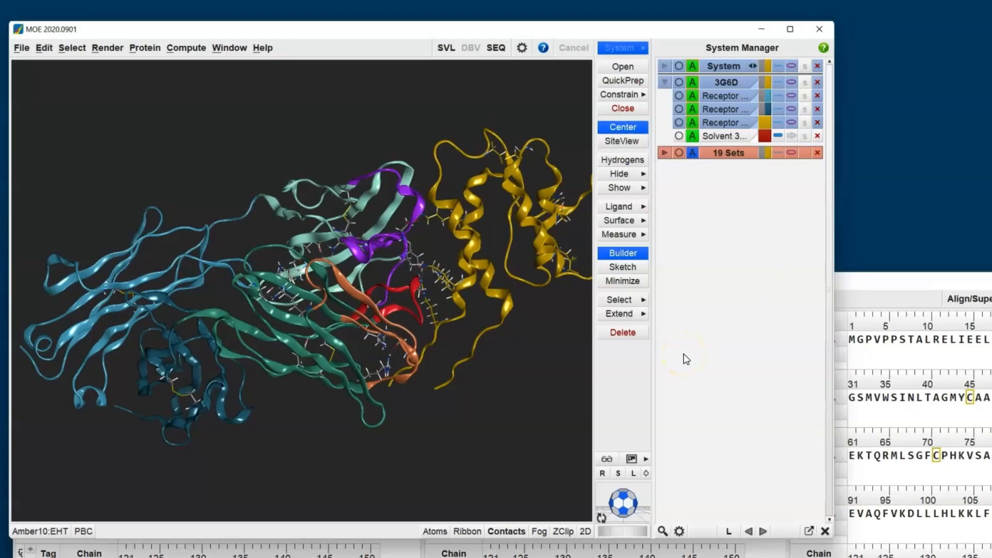
Expand the group of sets in the System Manager to list the antibody, antigen and CDR sets
click(664, 153)
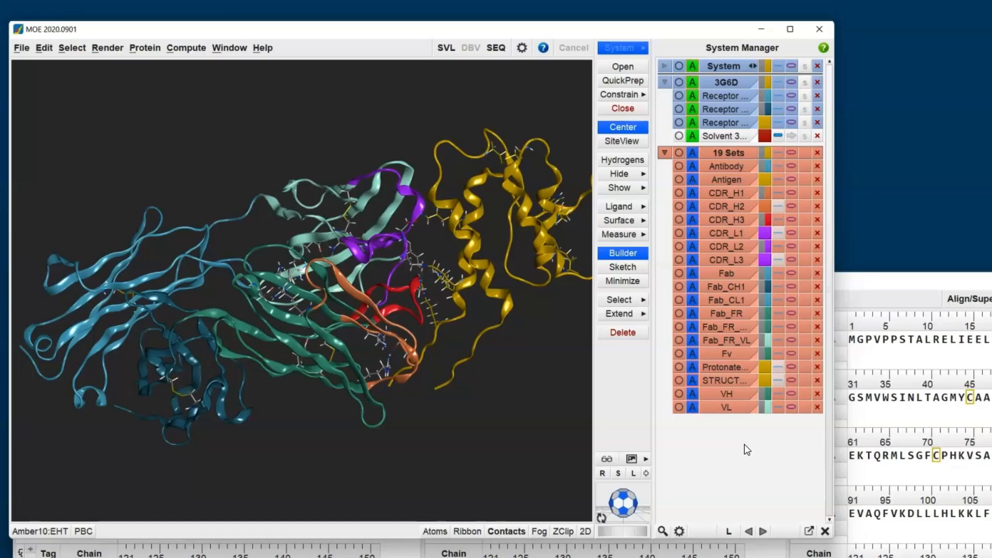
click(734, 430)
Hide all atoms so that only the ribbons are drawn, and open the Protein Contacts tool
click(632, 175)
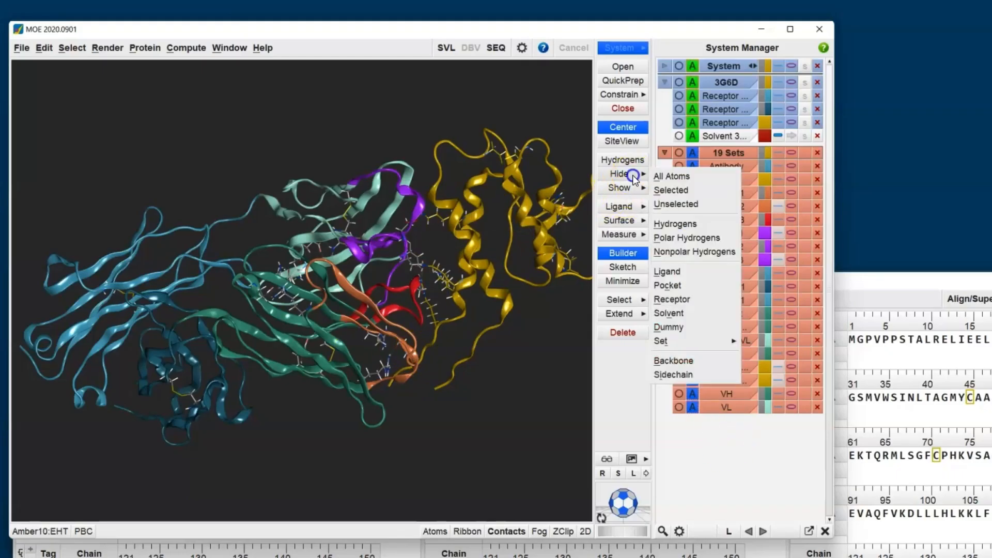
click(678, 176)
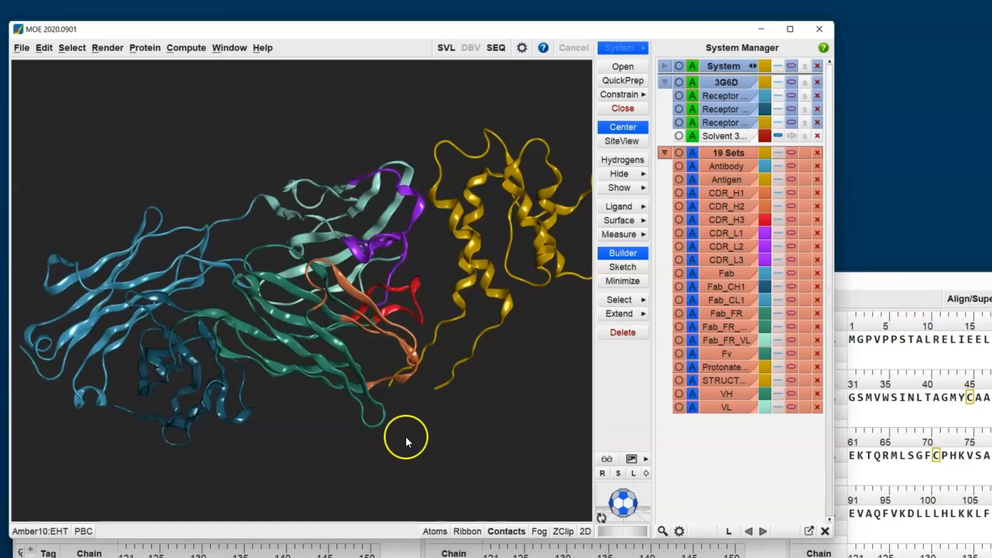
click(134, 49)
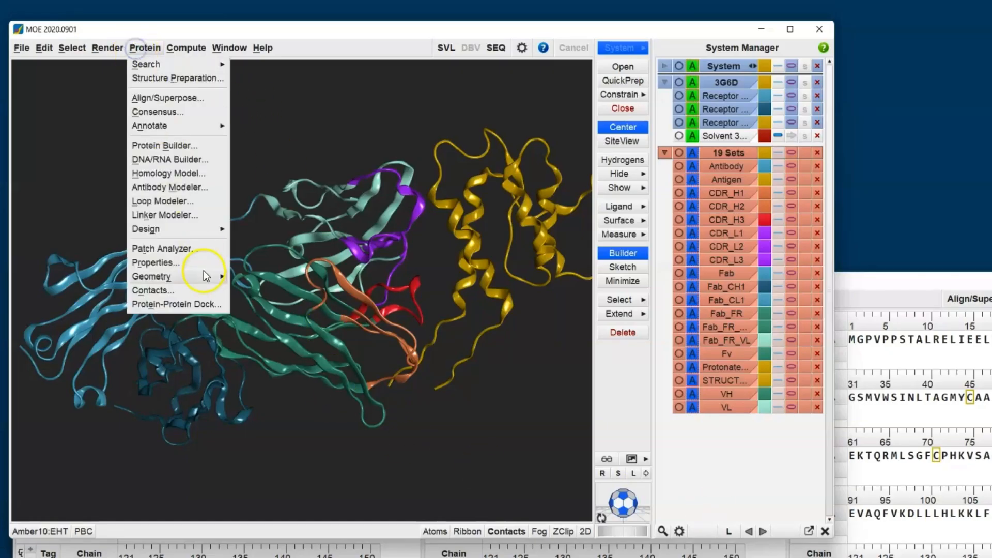
click(201, 289)
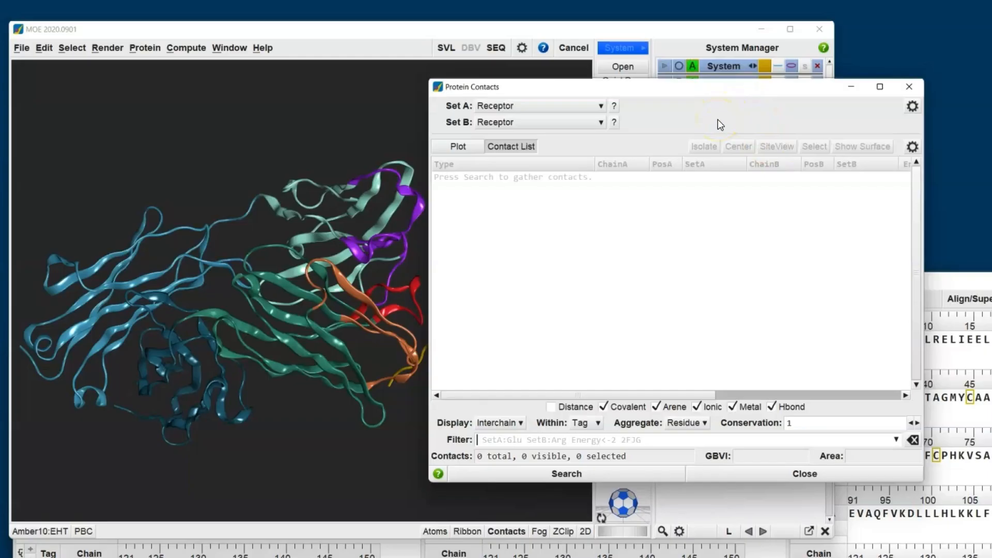
click(774, 328)
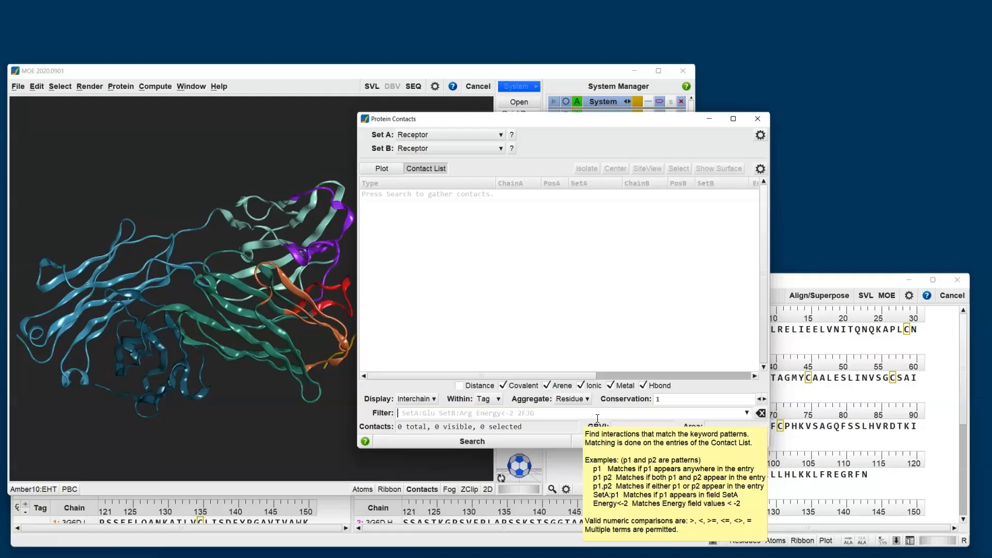
Search for protein contacts with the Antibody set as Set A and the Antigen set as Set B
click(486, 136)
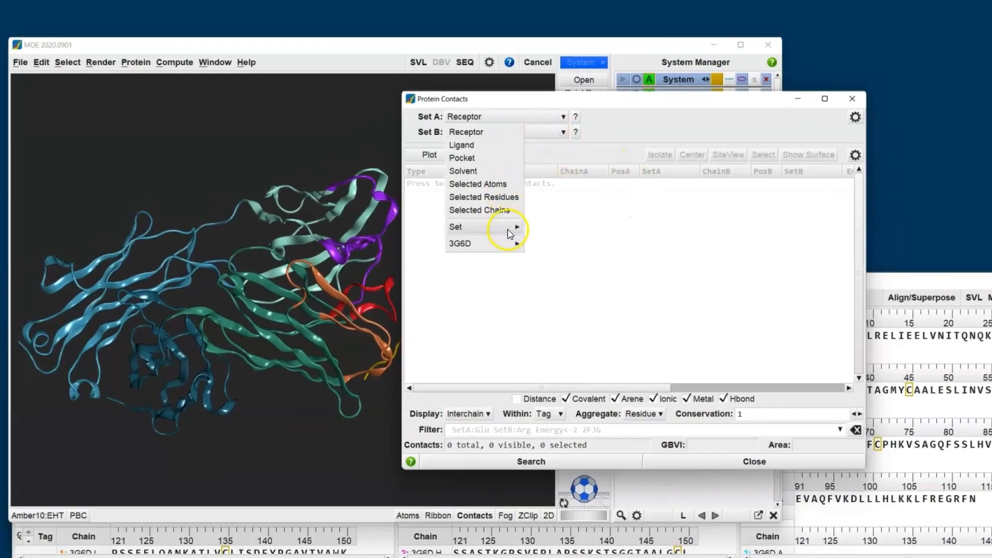
mouse_move(455, 234)
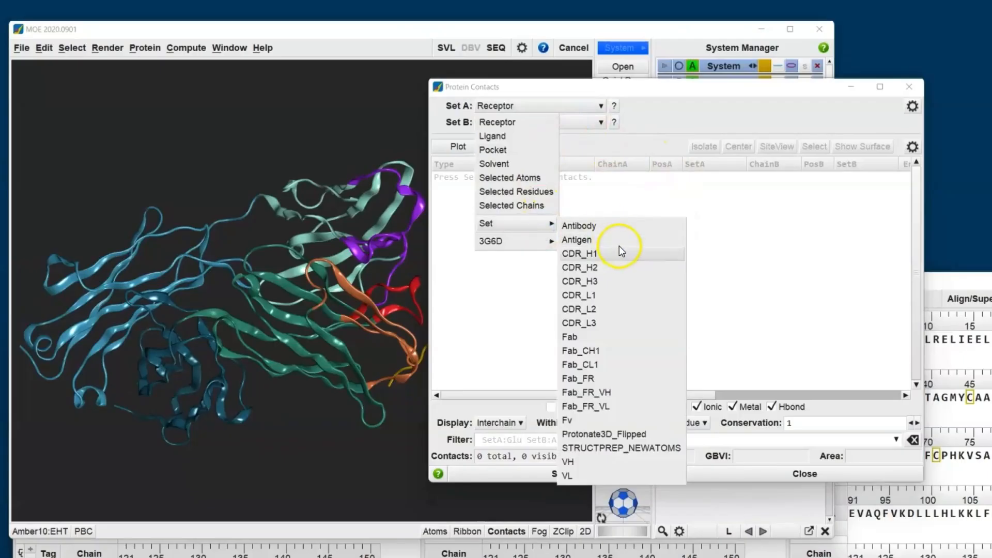
click(613, 226)
click(555, 125)
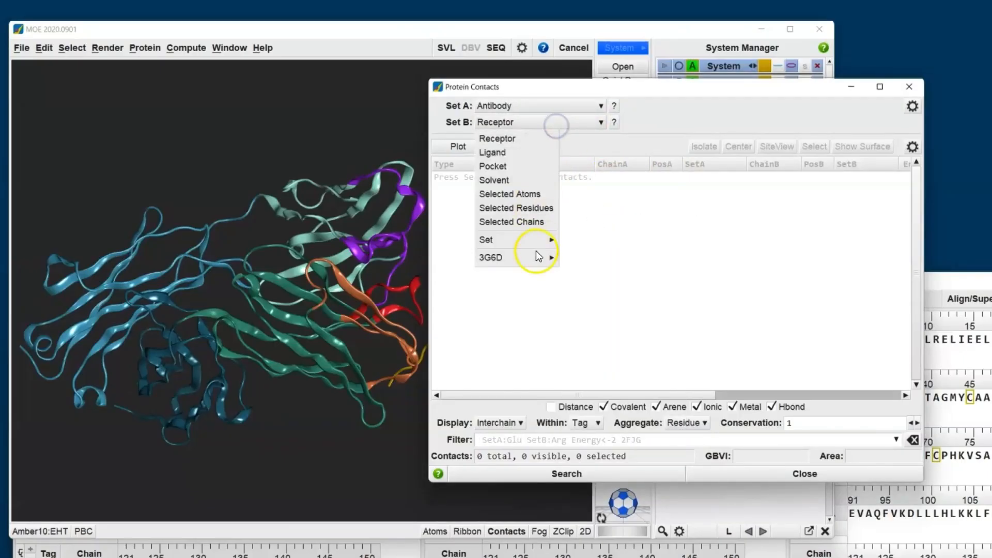
mouse_move(535, 241)
click(582, 256)
click(571, 474)
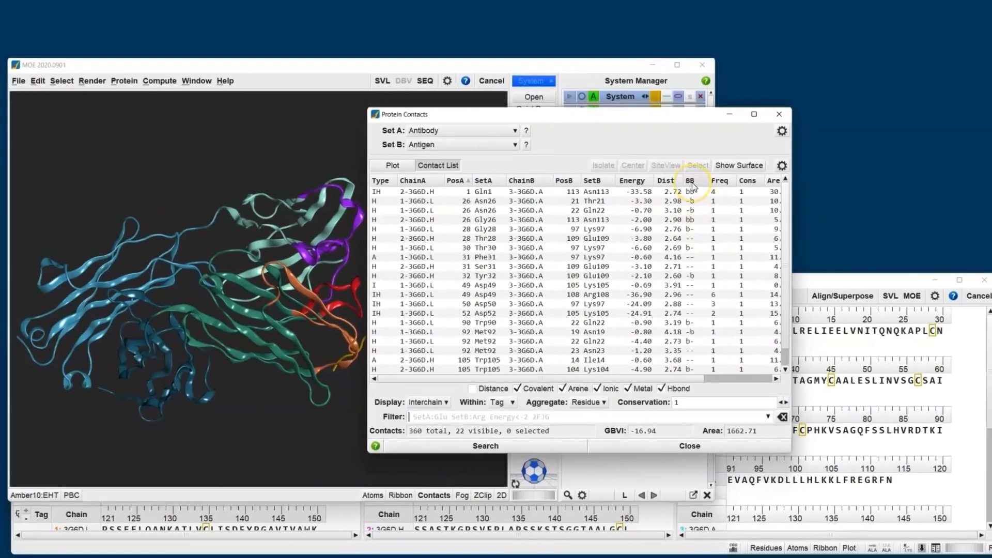
Sort the antibody-antigen contact list by Energy, with the most negative values first
mouse_move(798, 169)
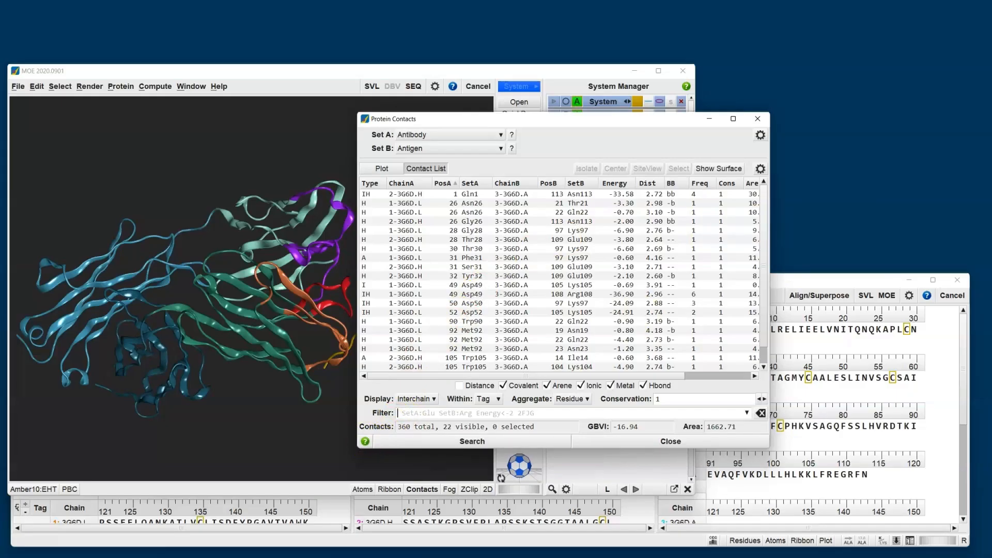
click(458, 531)
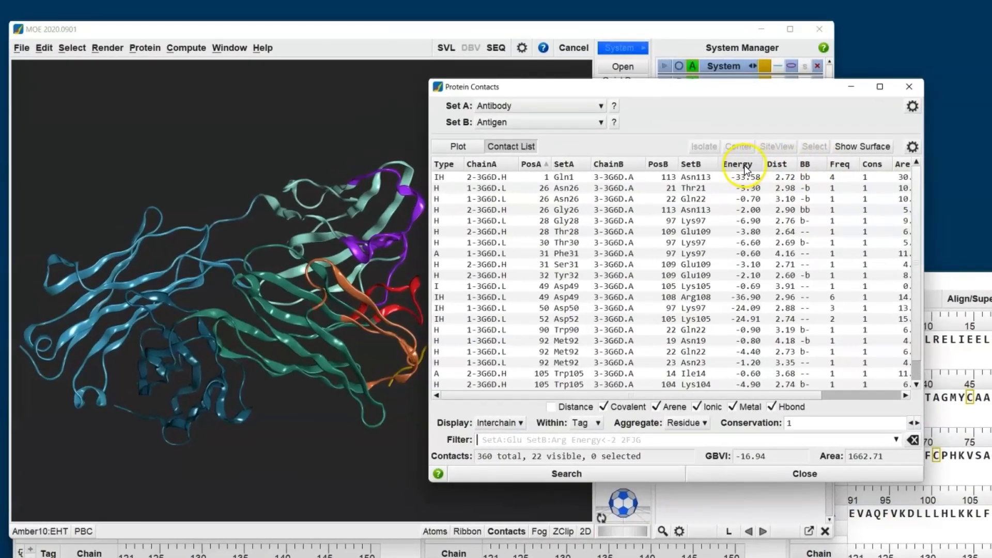
click(617, 184)
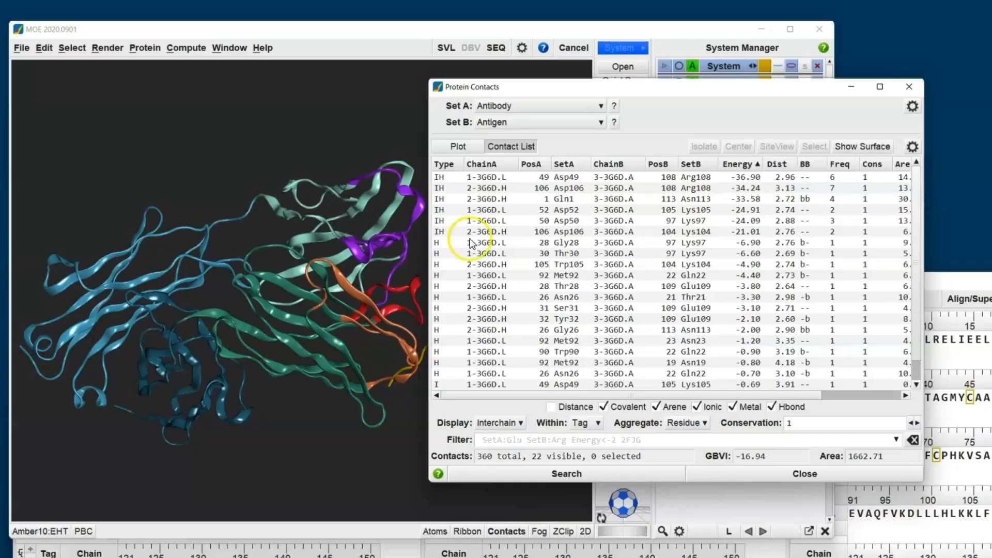
Isolate and centre the Asp49–Arg108 and Asp106–Arg108 contacts, and move the contacts window clear of the 3D view
drag(589, 178, 597, 188)
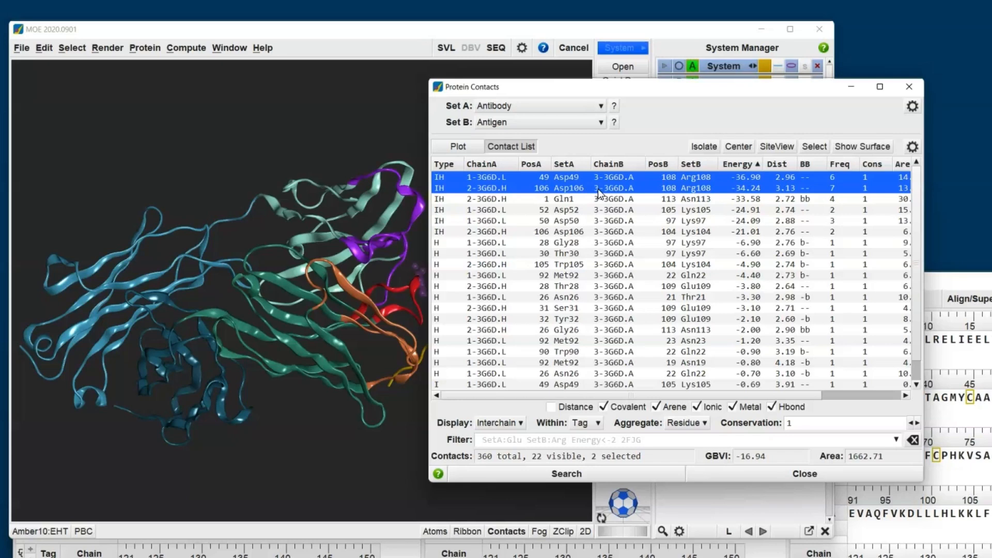
click(702, 149)
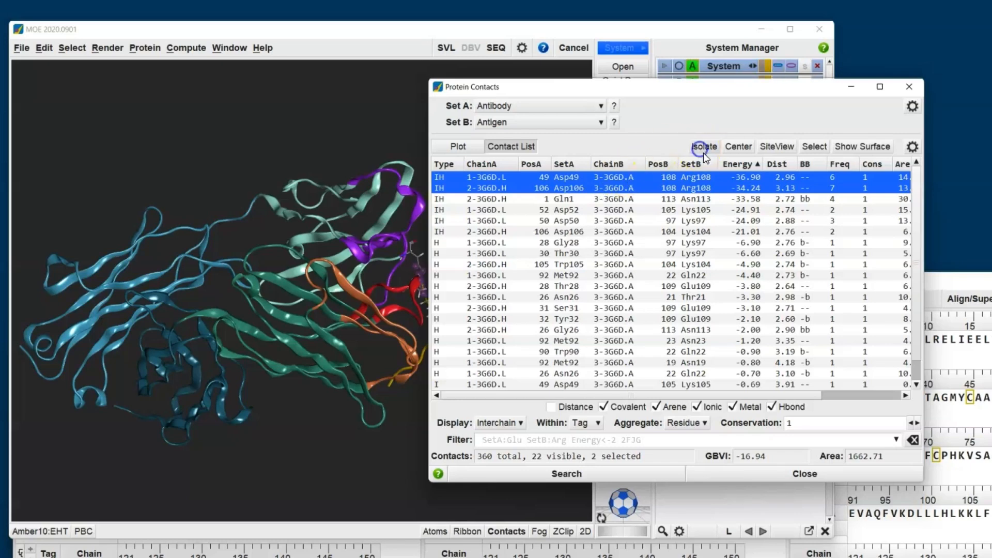
click(739, 147)
drag(702, 88, 780, 24)
middle_drag(353, 216, 260, 261)
scroll(274, 269, up, 4)
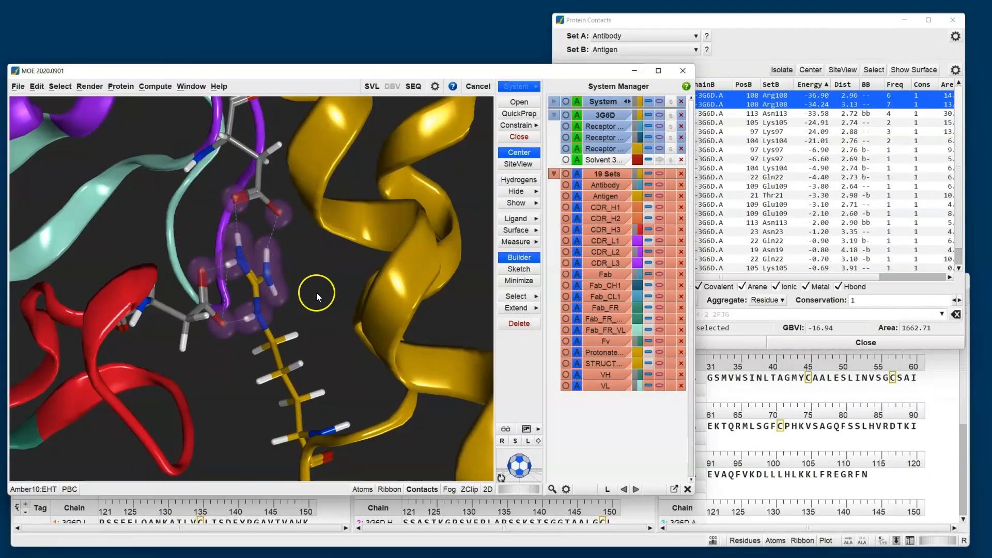
Enable the display of receptor-receptor hydrogen bonds in the 3D view
click(422, 489)
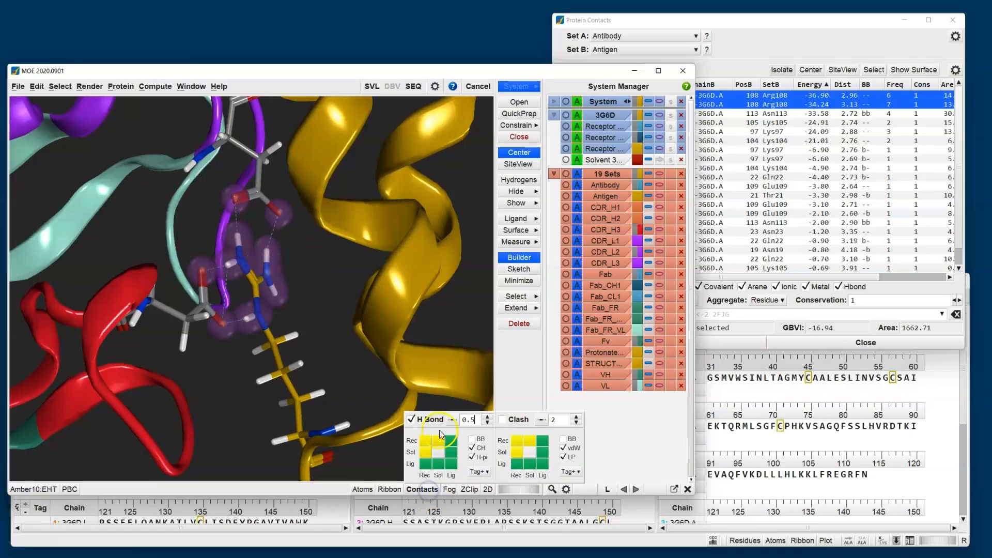
click(425, 444)
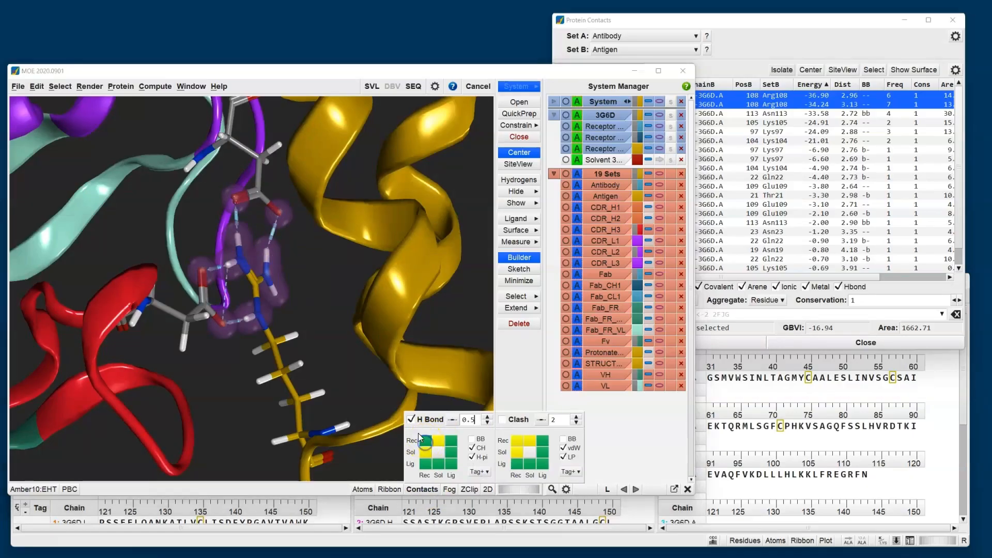
click(282, 237)
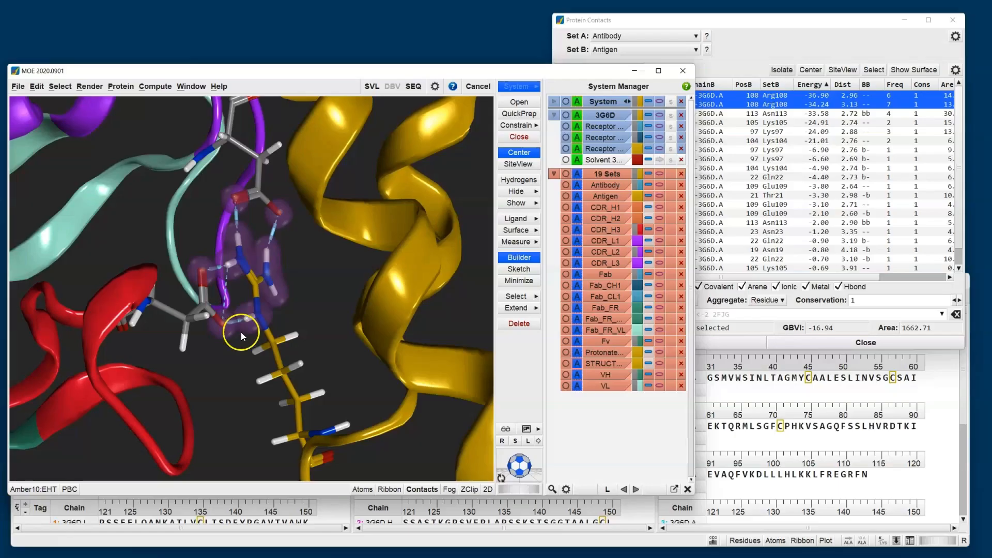
Include Distance contacts in the contact list and look through the listed residue pairs
click(759, 24)
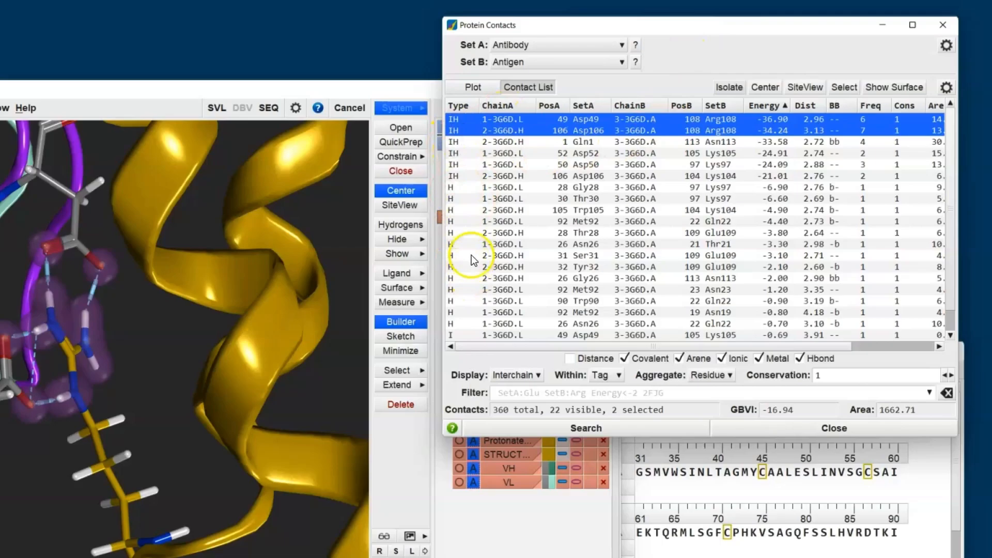
scroll(471, 256, down, 1)
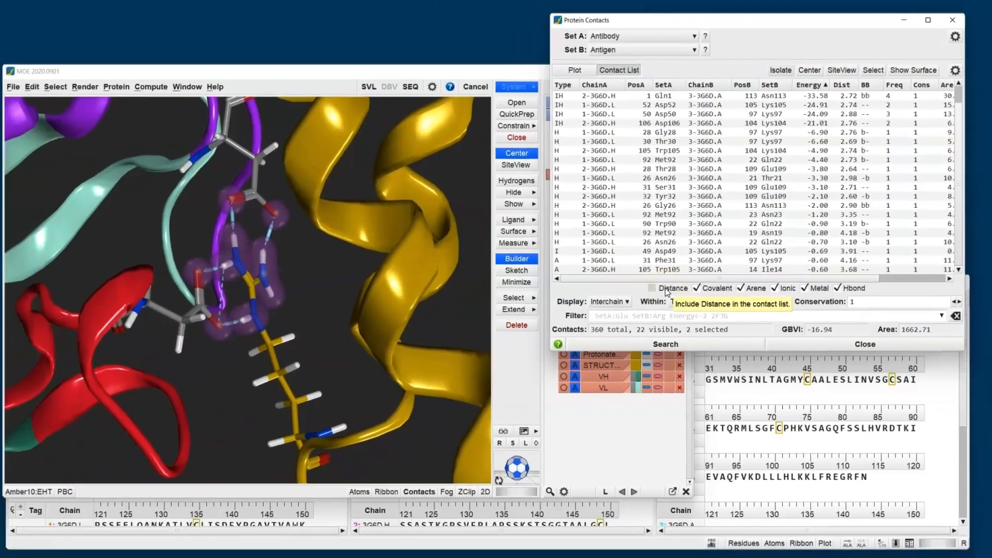
click(585, 358)
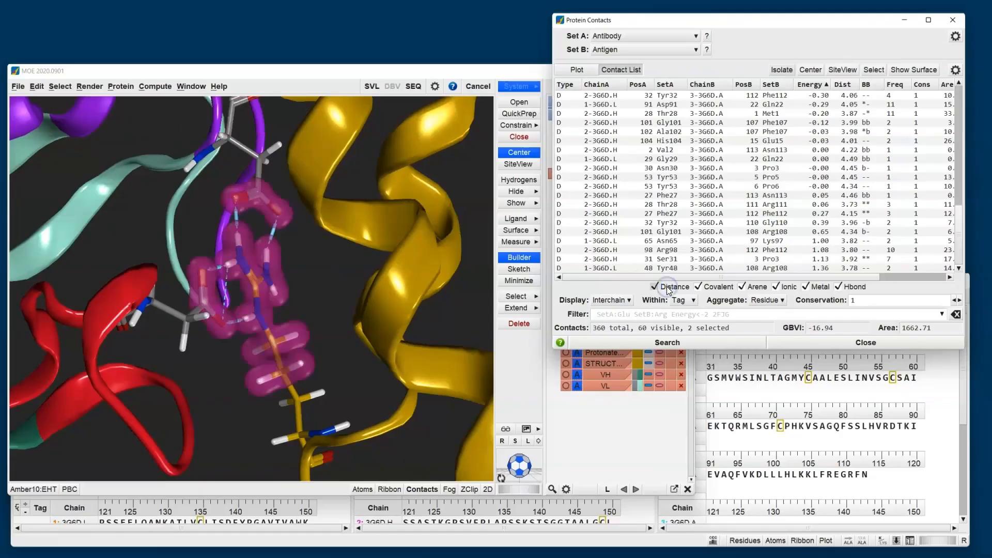
scroll(600, 180, up, 5)
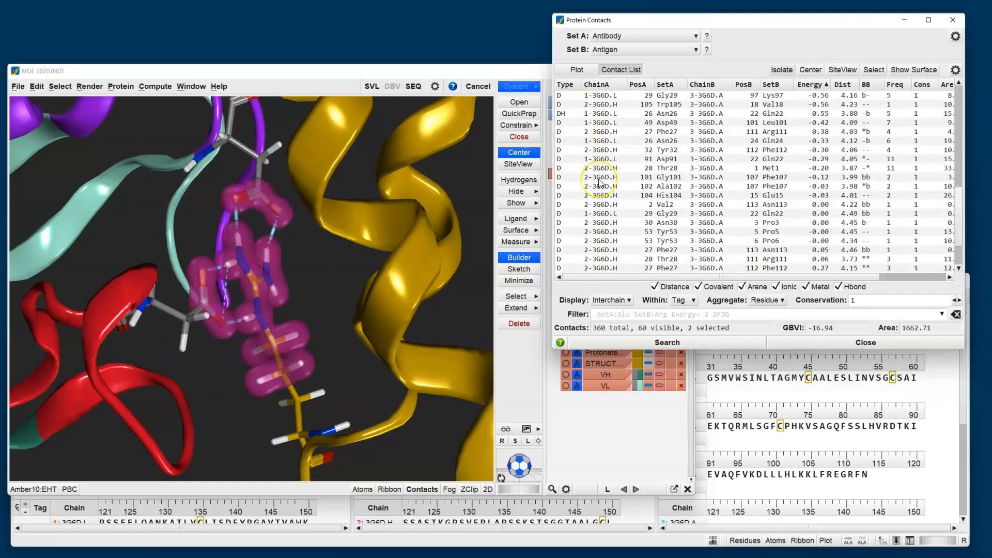
scroll(596, 168, down, 5)
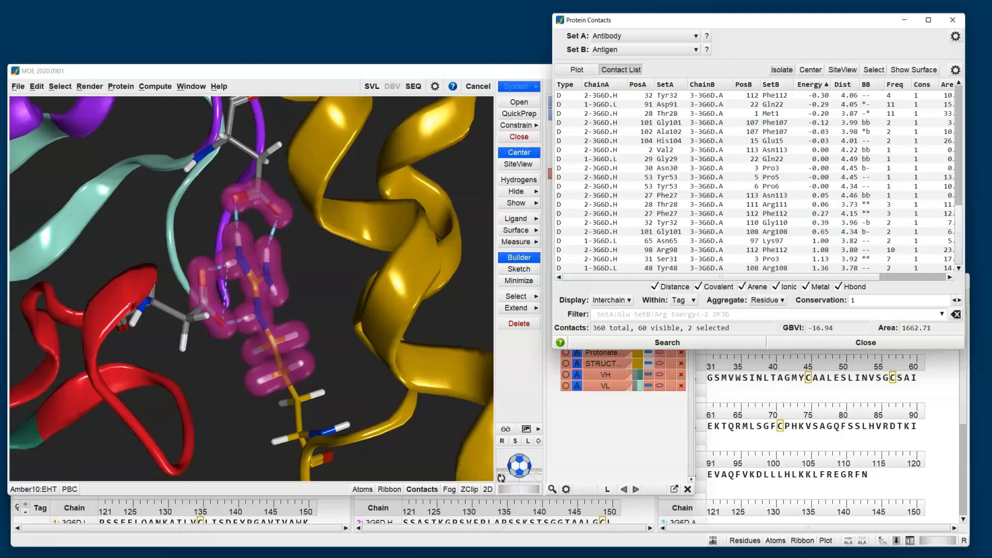
Close the Protein Contacts tool, hide the antigen receptor chain, and centre the view on the antibody
click(795, 344)
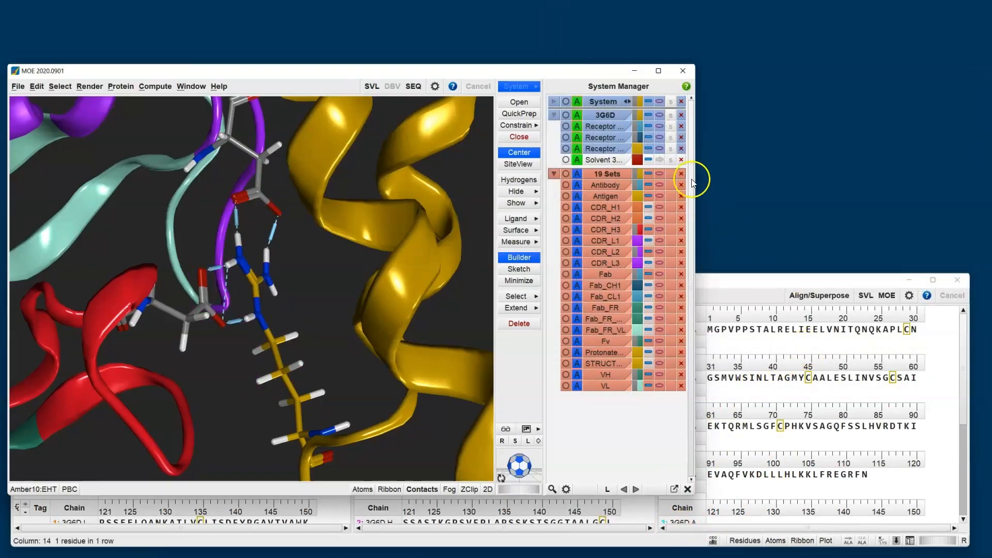
click(603, 148)
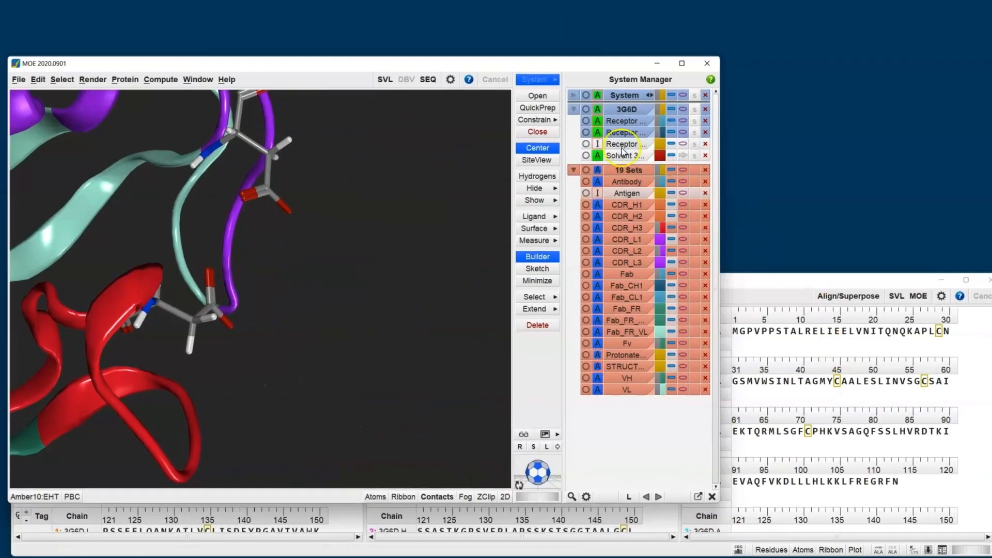
click(515, 152)
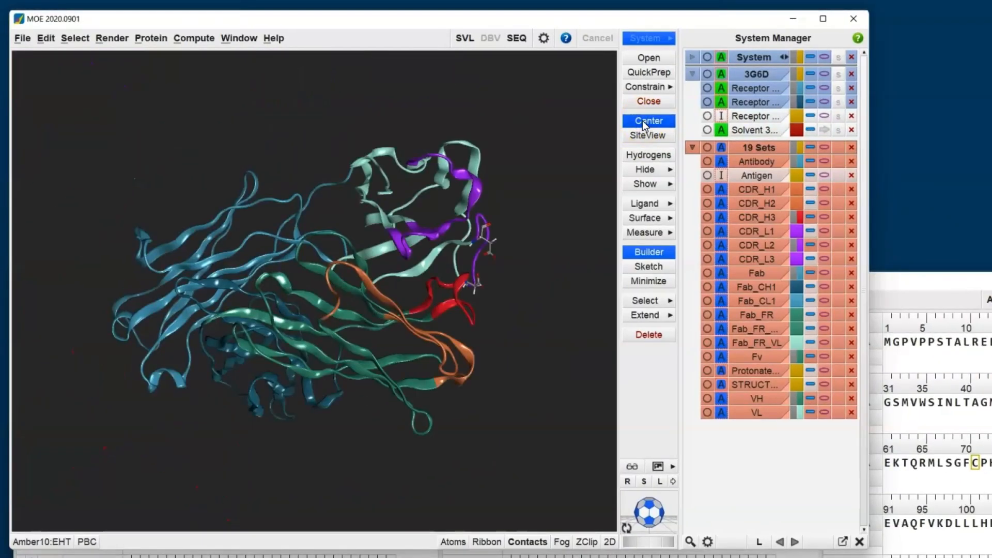
Generate a Protein surface on the antibody, colour it by Electrostatics, and turn the antigen-binding face to the front
click(652, 219)
click(725, 262)
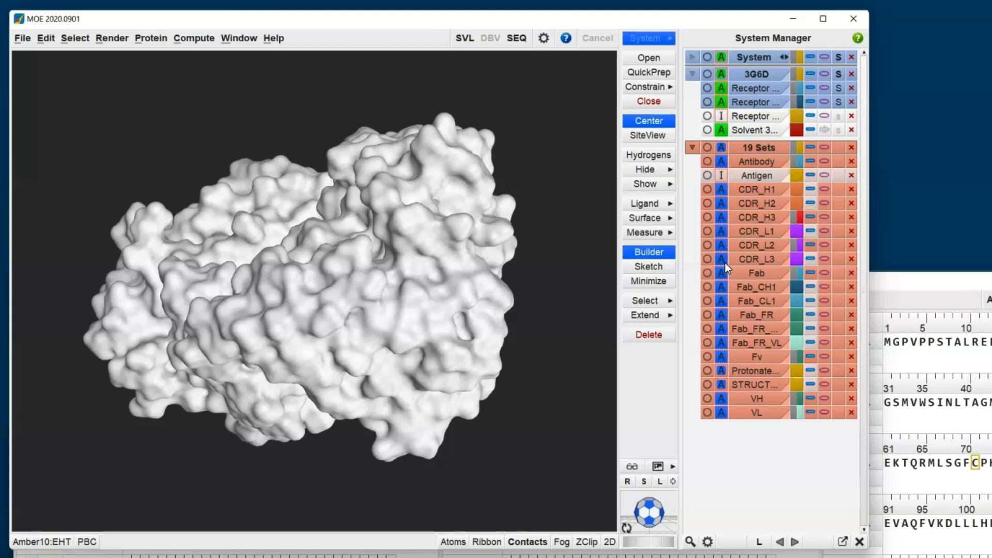
click(837, 75)
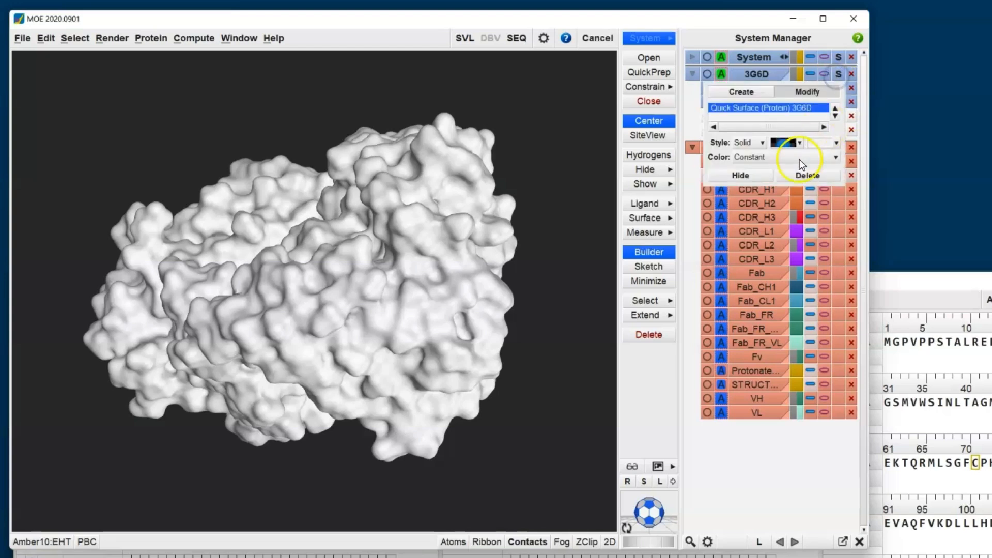
click(767, 157)
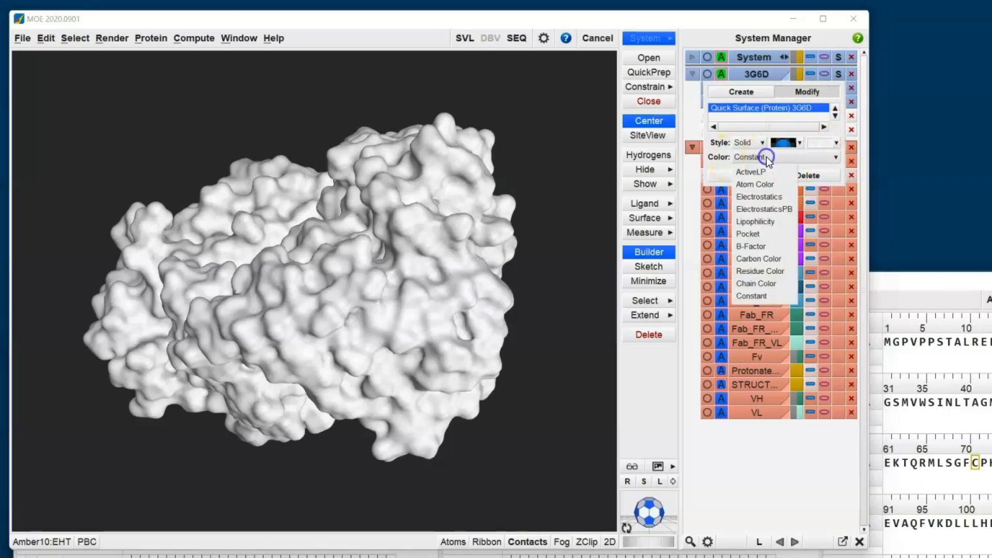
click(779, 197)
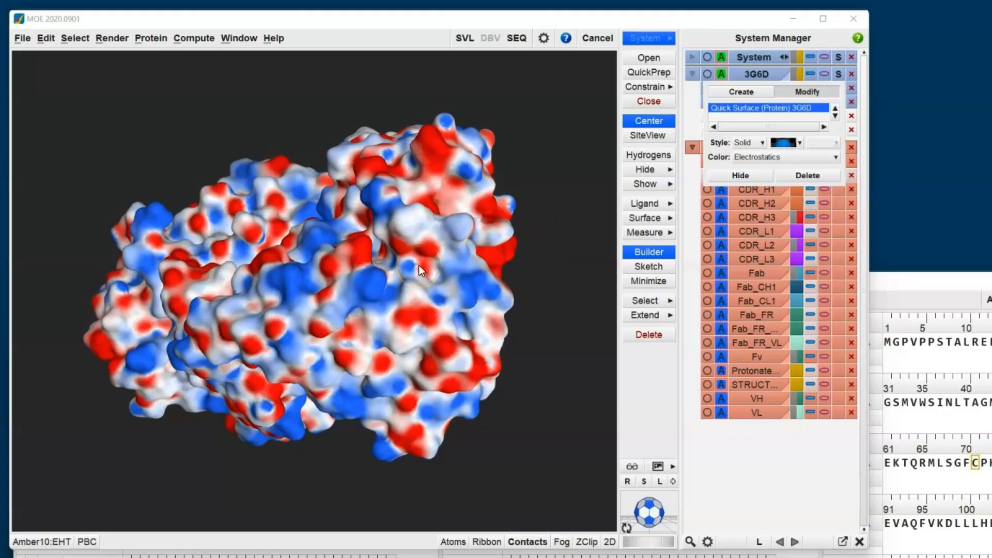
click(417, 237)
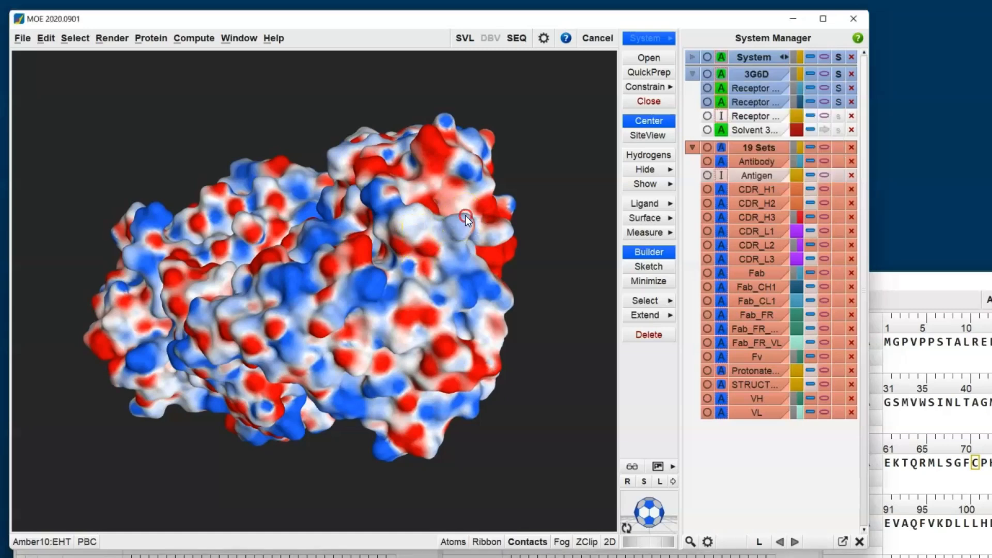
middle_drag(522, 171, 430, 244)
click(396, 231)
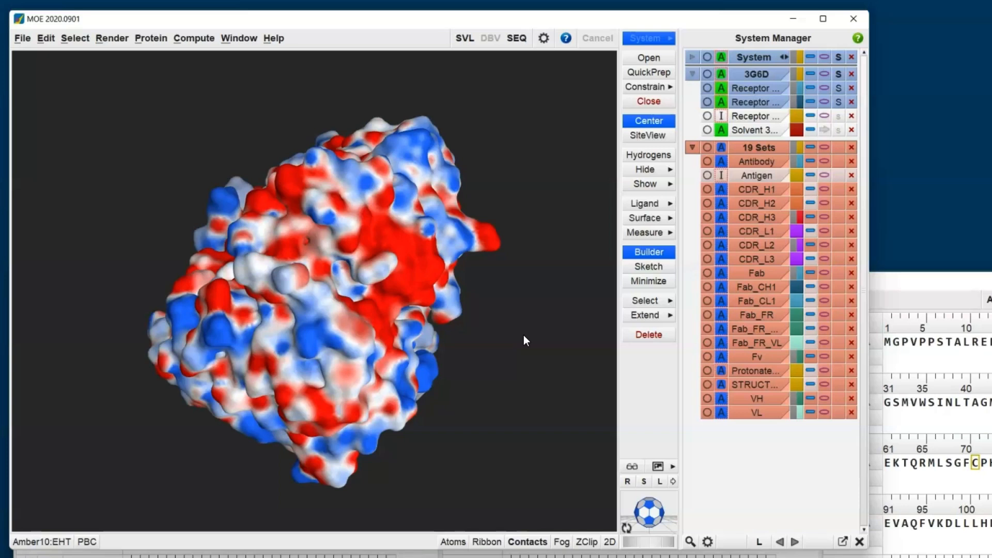
Recolour the 3G6D protein surface by Lipophilicity
click(841, 79)
click(773, 158)
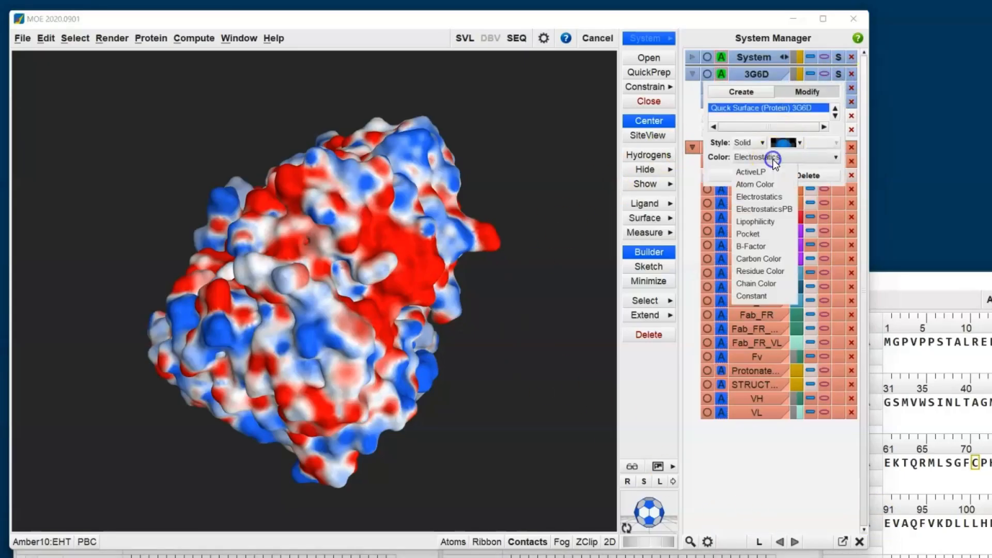
click(774, 222)
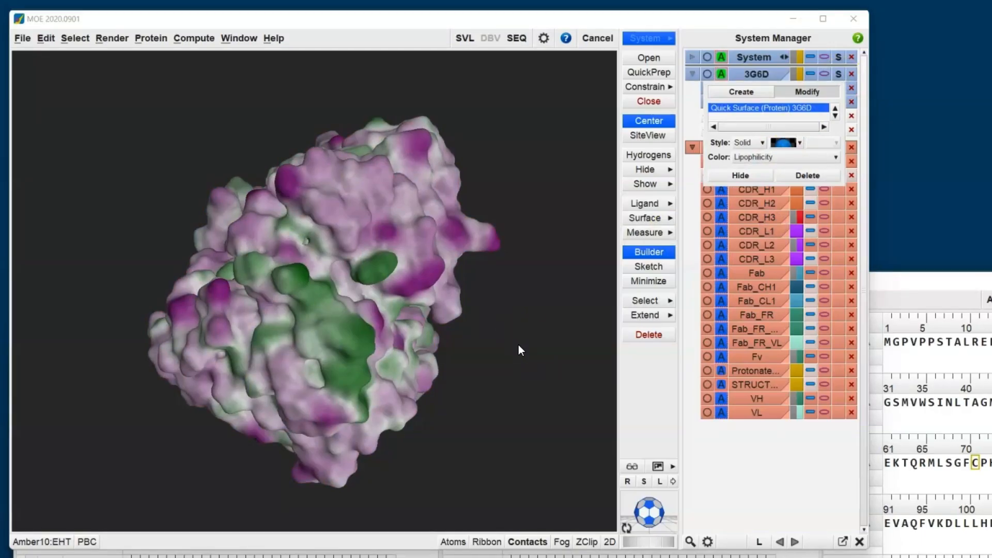
click(291, 306)
Generate Protein Patches on the antibody and delete the lipophilicity-coloured 3G6D protein surface
click(661, 219)
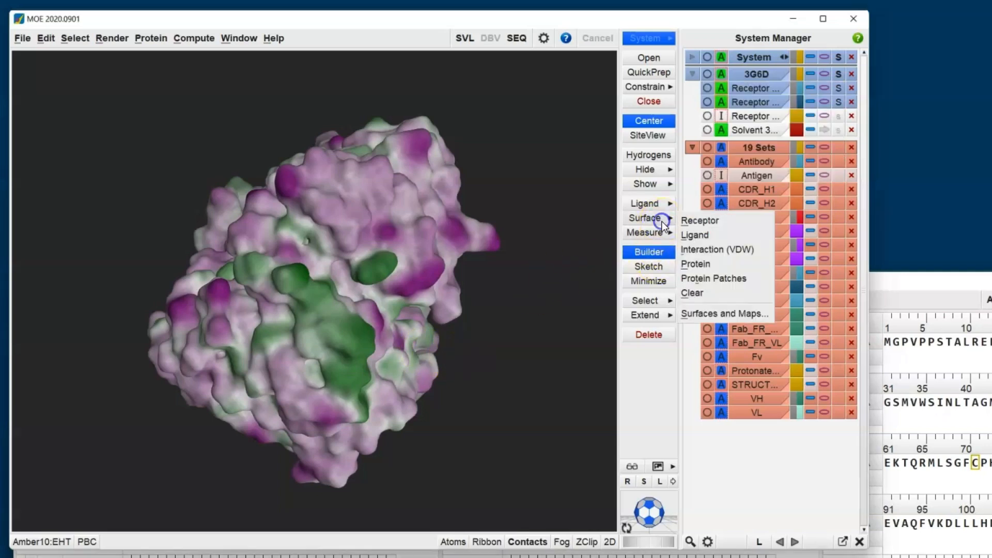
click(712, 284)
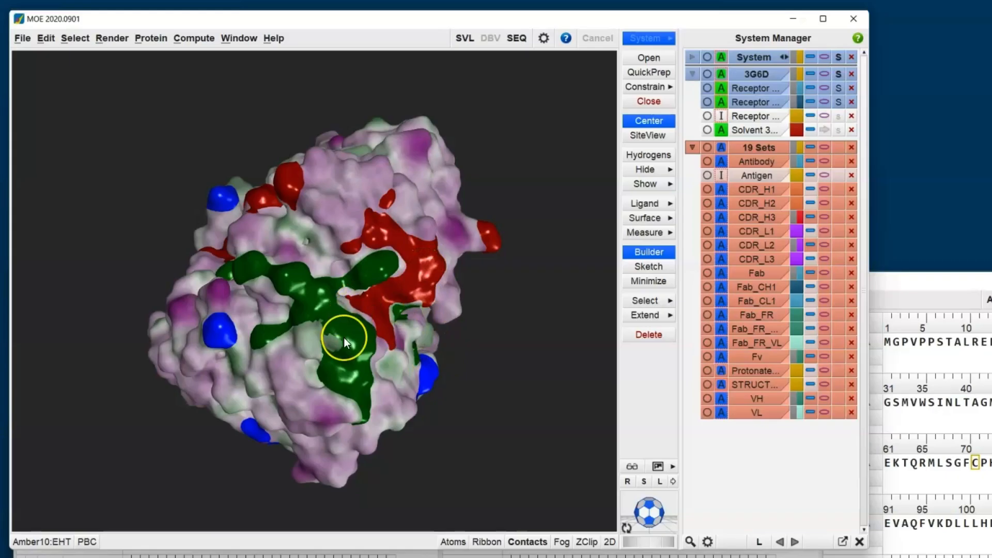
click(837, 74)
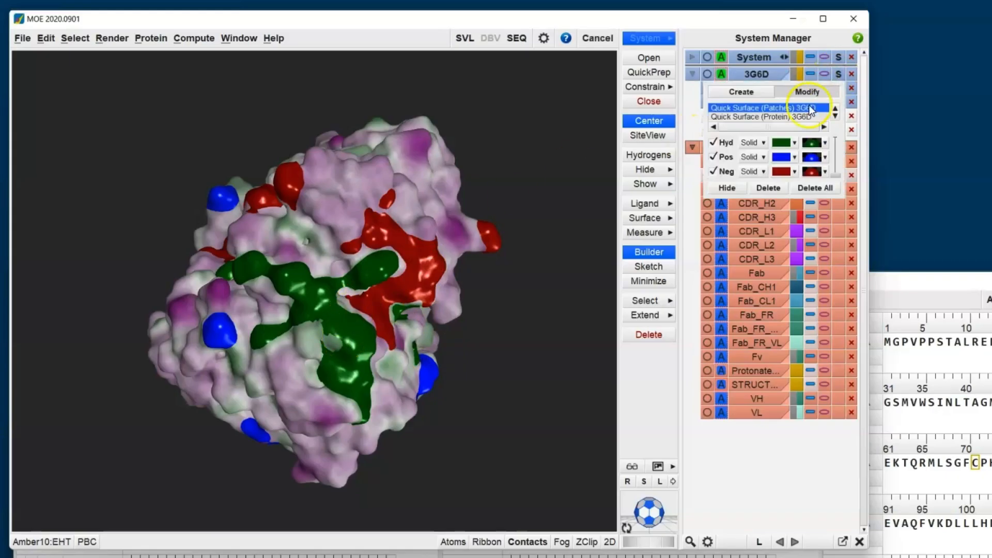
click(790, 117)
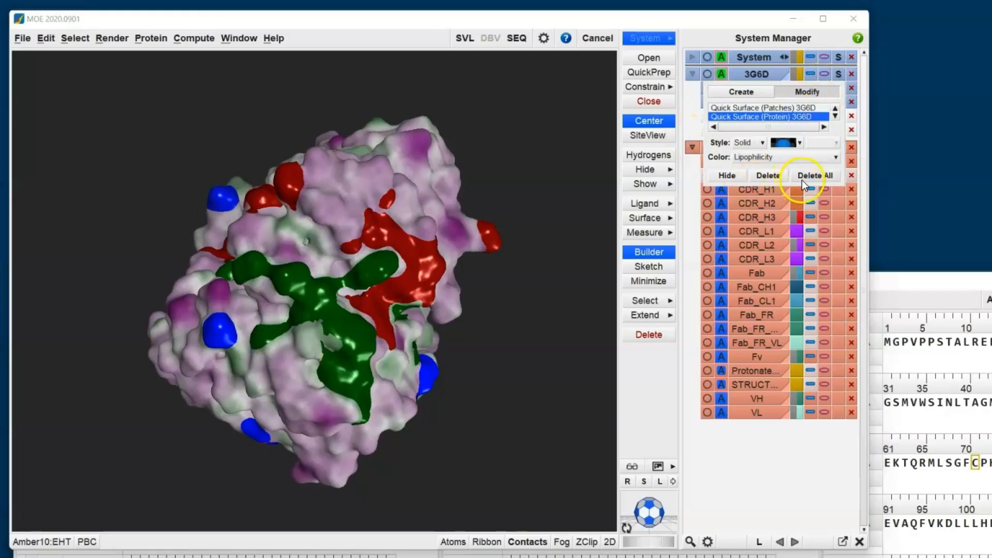
click(776, 176)
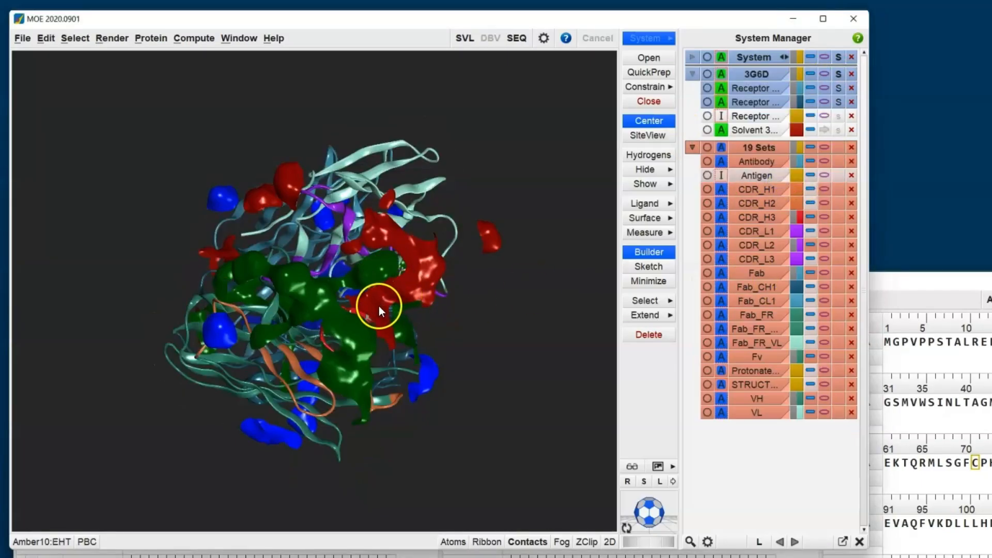
Examine the surface patches around the CDR loops, briefly showing the antigen chain to compare its position before hiding it again
middle_drag(376, 310, 479, 337)
middle_drag(498, 299, 387, 268)
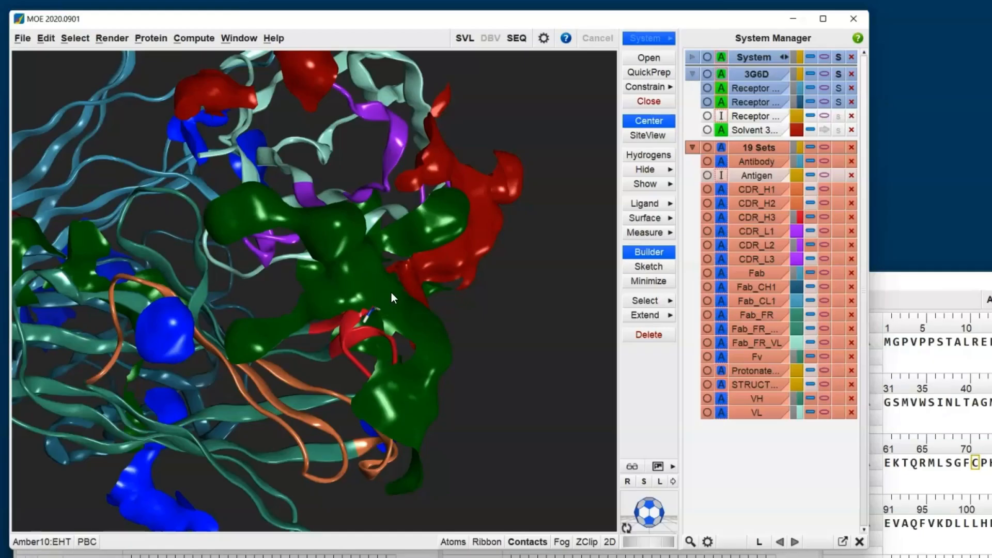
click(537, 104)
middle_drag(456, 242, 508, 236)
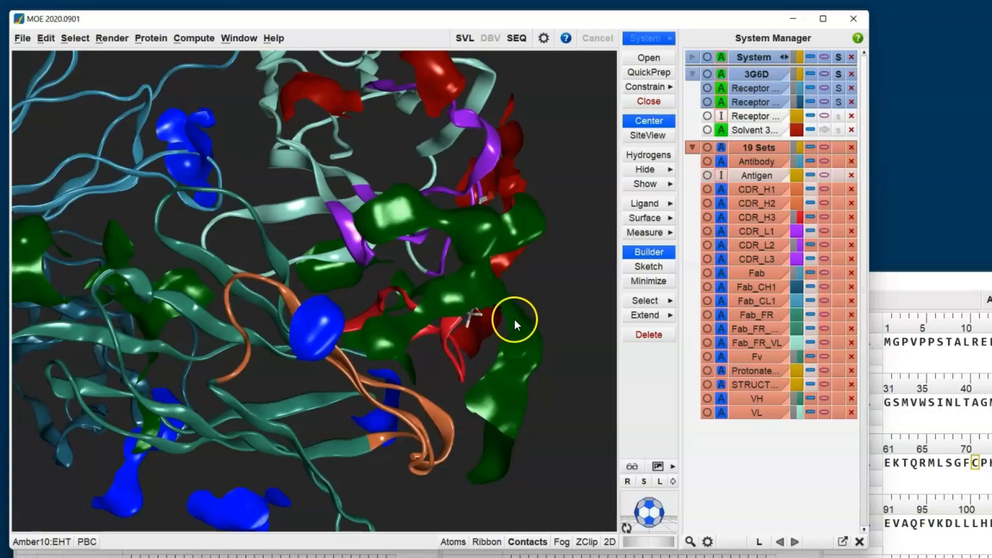
middle_drag(535, 311, 326, 290)
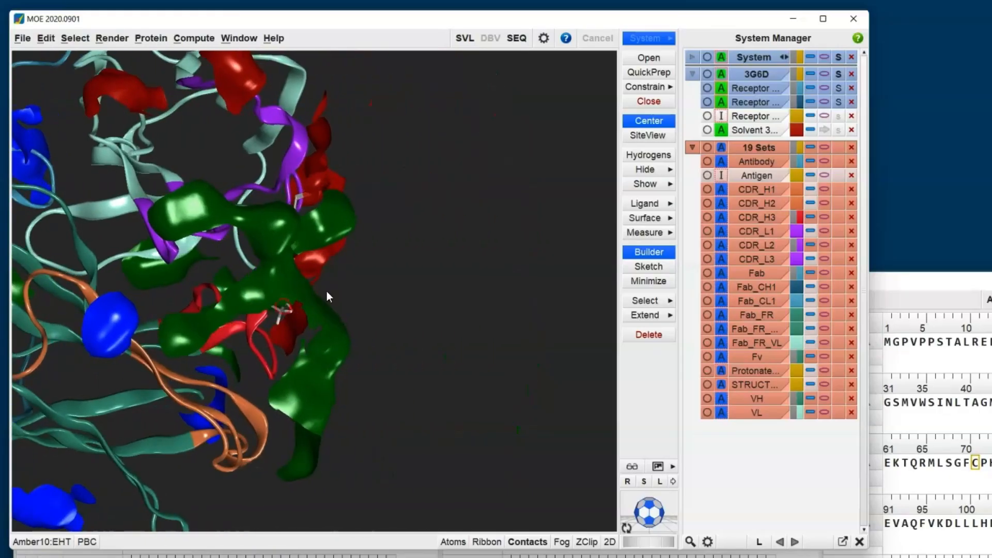
click(750, 117)
middle_drag(374, 215, 330, 293)
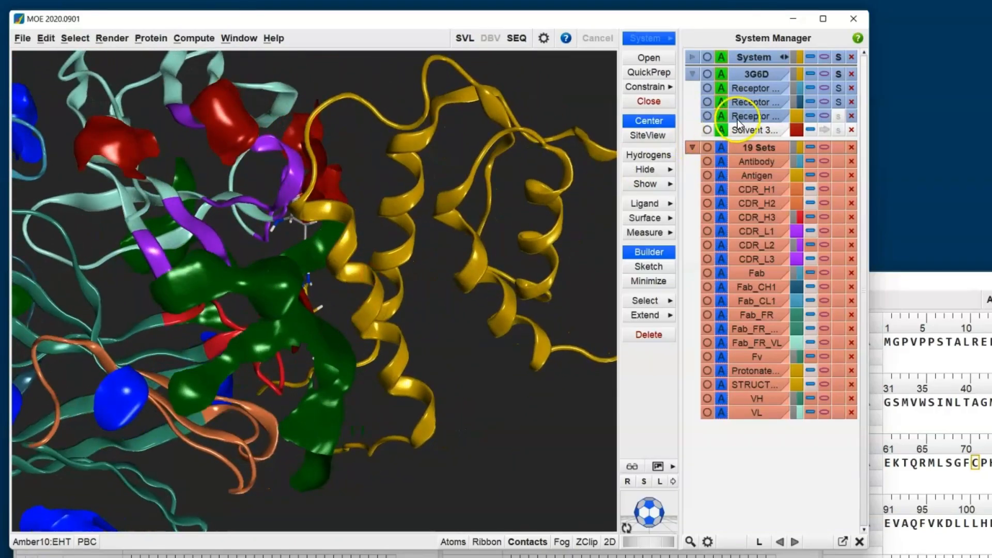
click(721, 176)
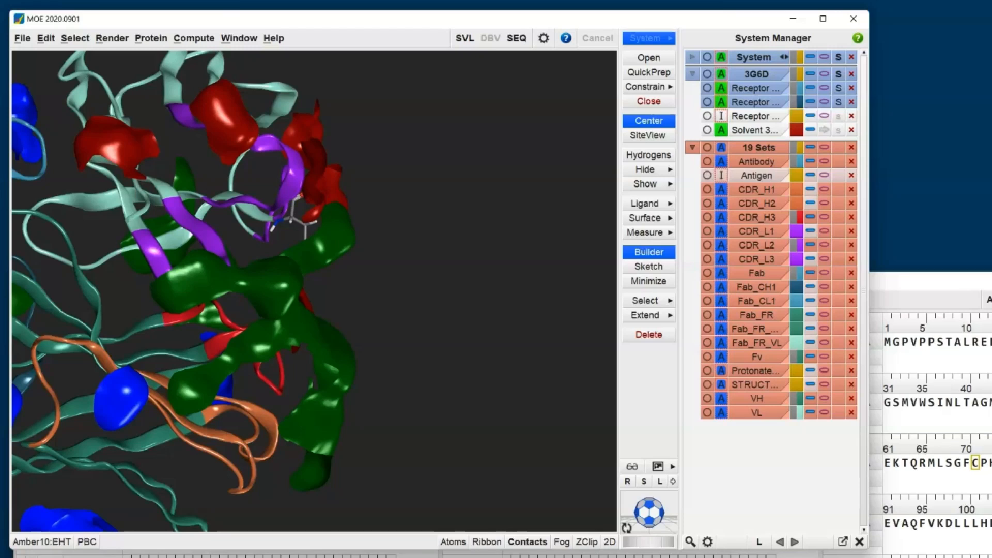
Open the Protein Patch Analyzer and isolate the largest hydrophobic patch, number 1
click(156, 43)
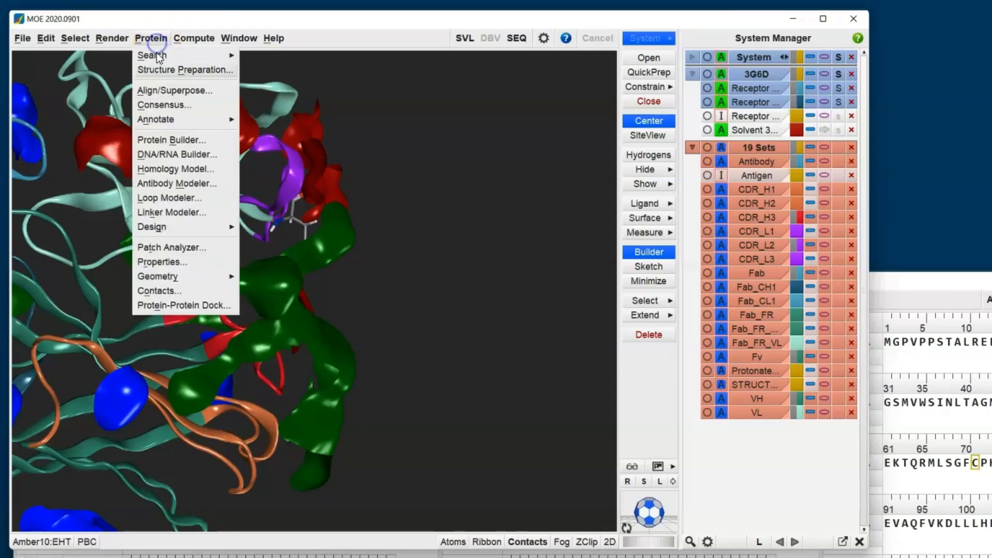
click(202, 247)
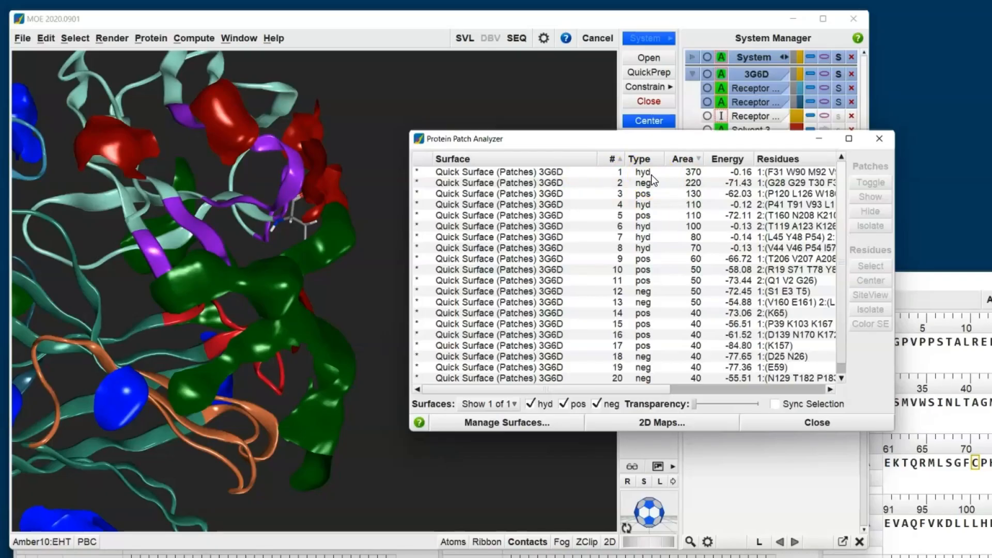
drag(652, 138, 776, 33)
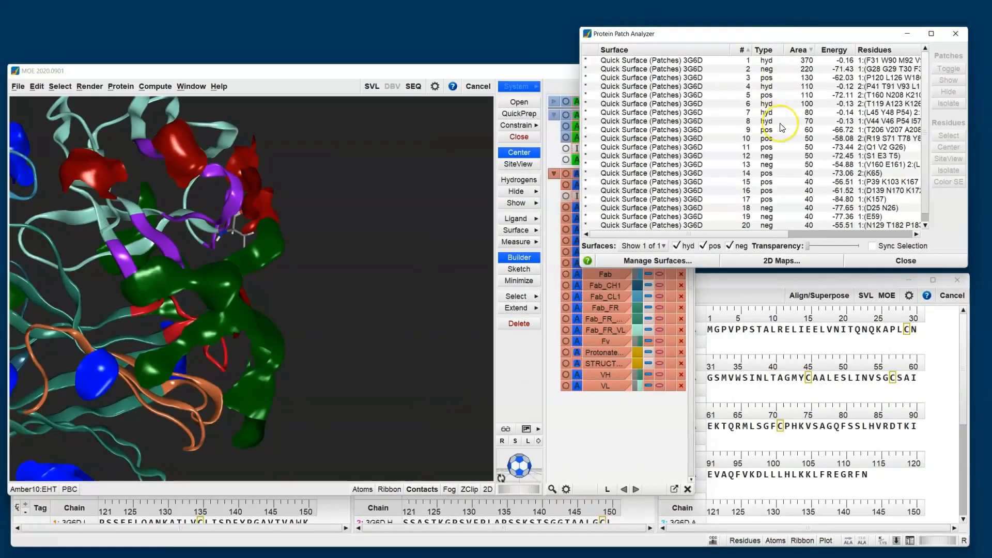
click(718, 61)
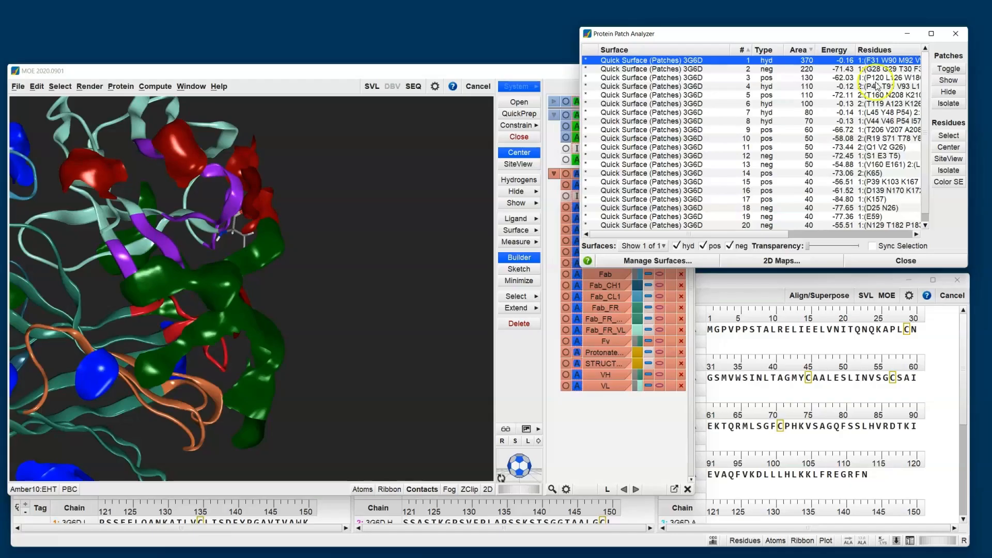
click(960, 105)
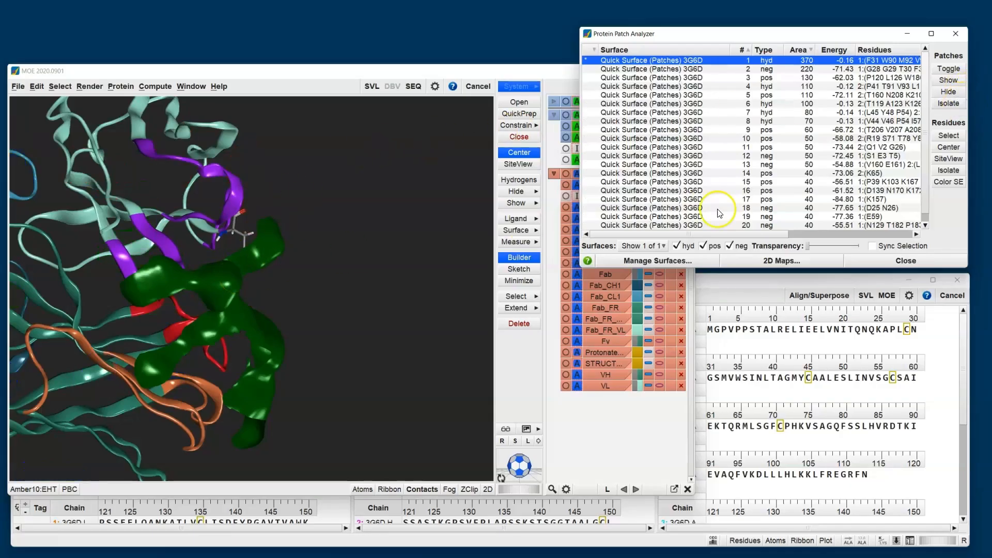
Colour the residues of hydrophobic patch 1 in the Sequence Editor and bring the sequences into view
click(950, 182)
click(944, 383)
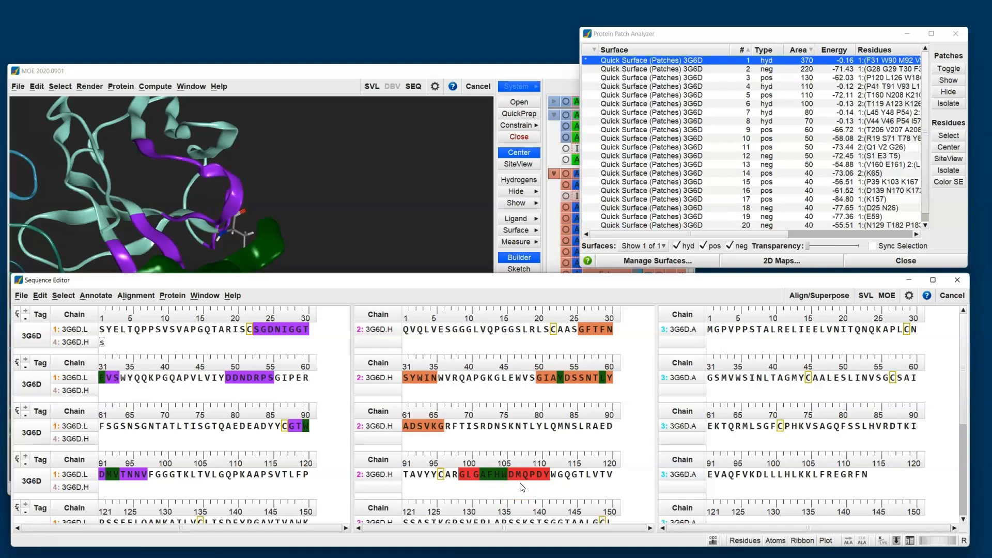
click(752, 35)
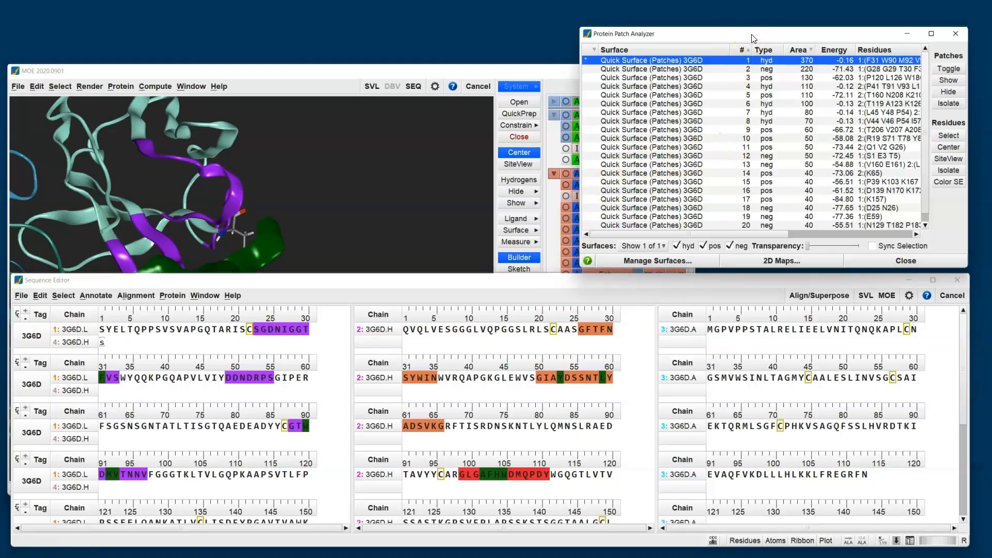
Isolate the residues near hydrophobic patch 1 beneath a partly transparent patch surface, and close the Patch Analyzer
click(948, 104)
click(953, 155)
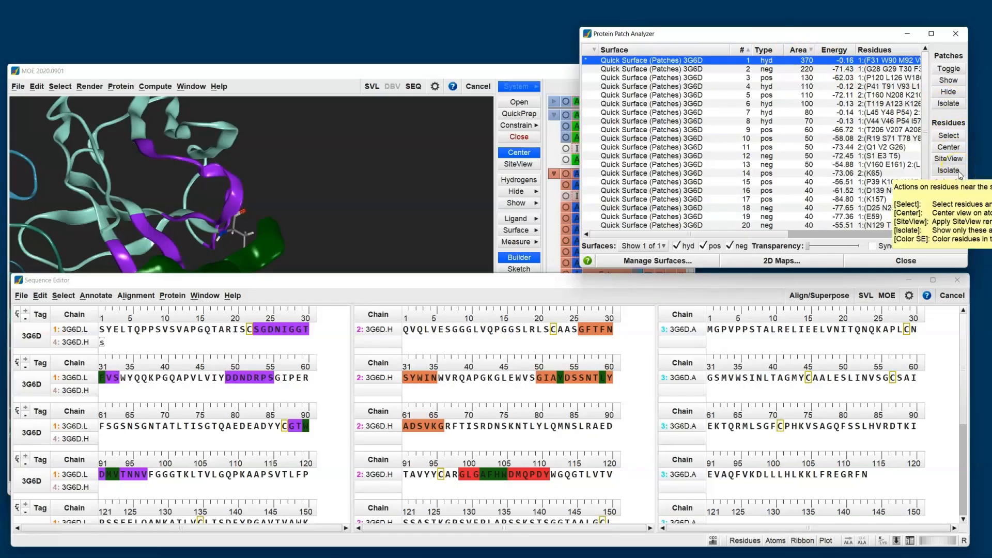
click(958, 170)
click(949, 170)
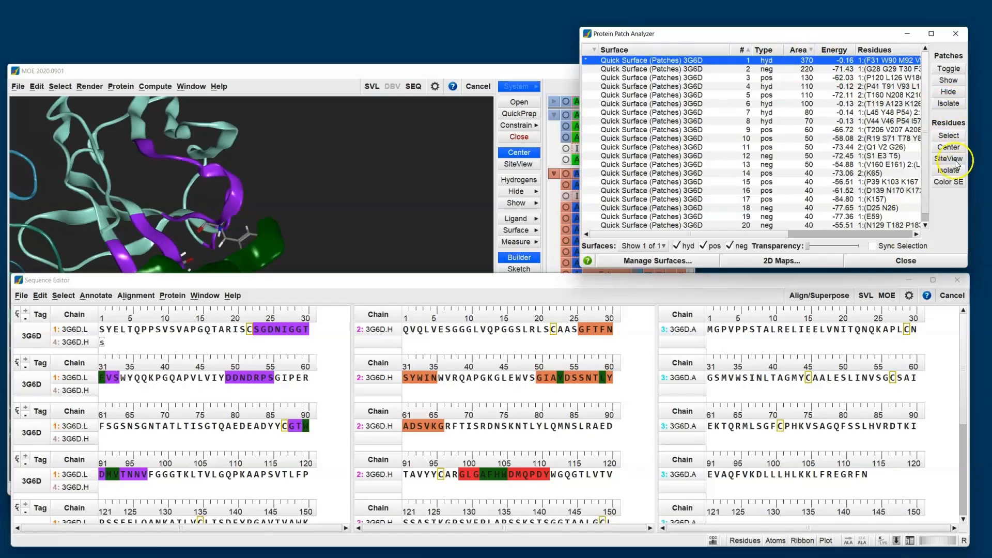
click(428, 66)
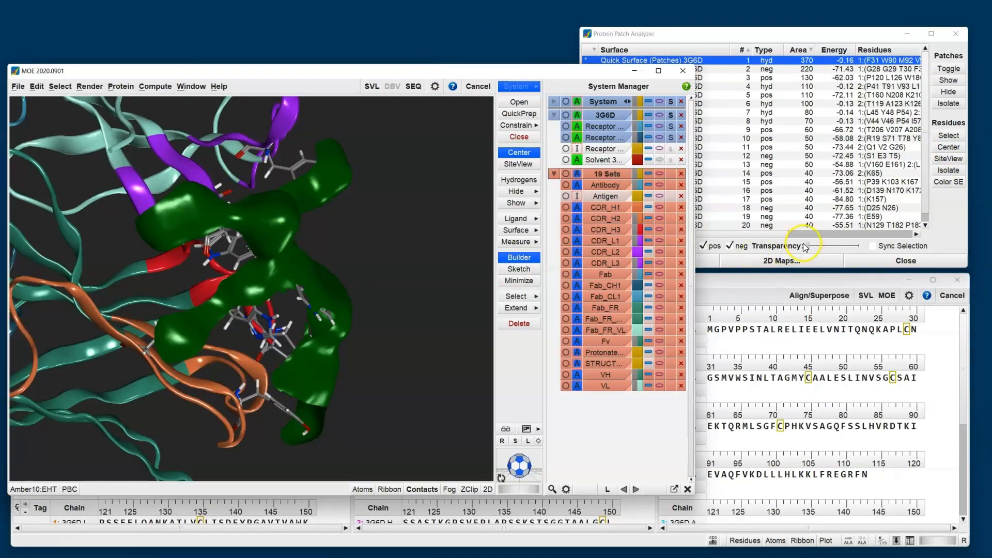
drag(809, 246, 825, 246)
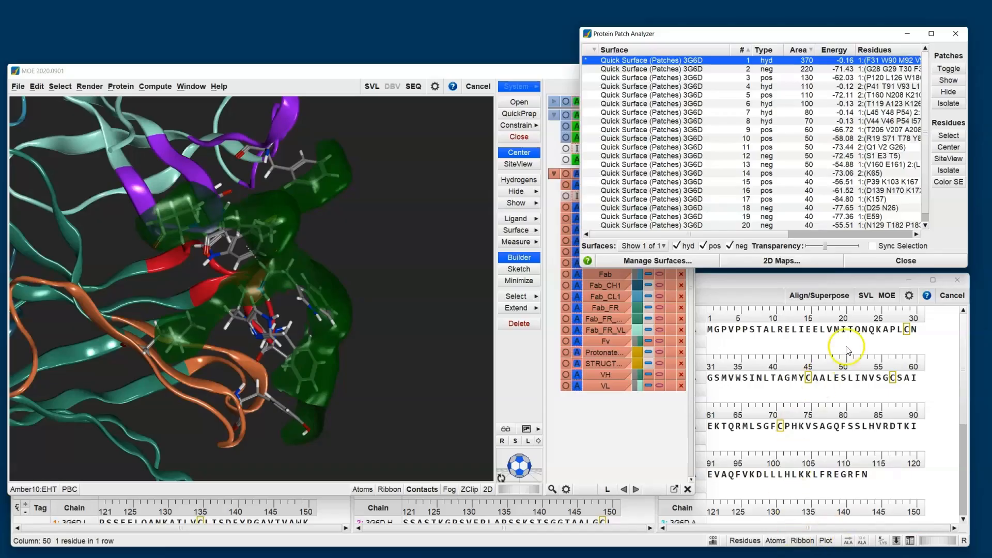
click(888, 262)
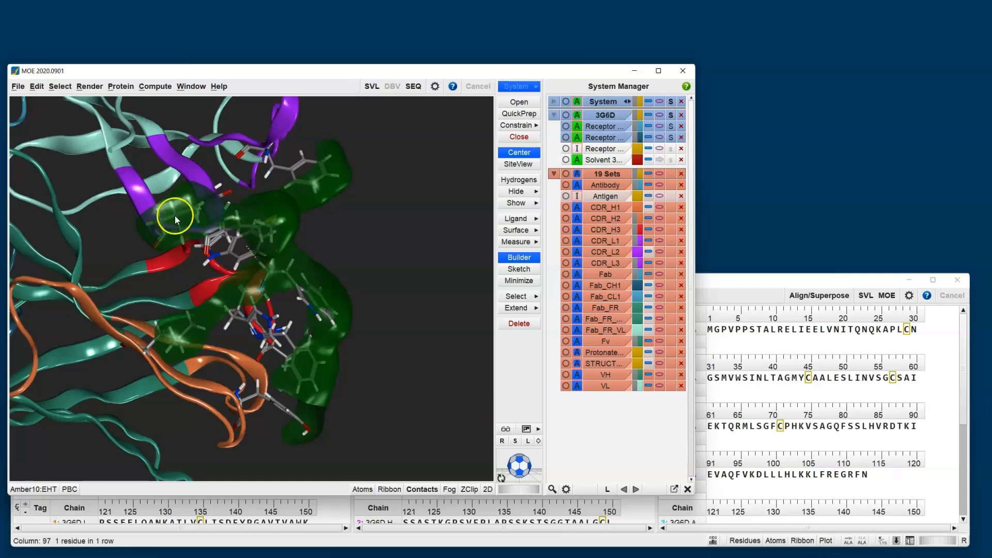
Open Protein Properties and calculate the Standard property selection with the Antibody as the source
click(124, 87)
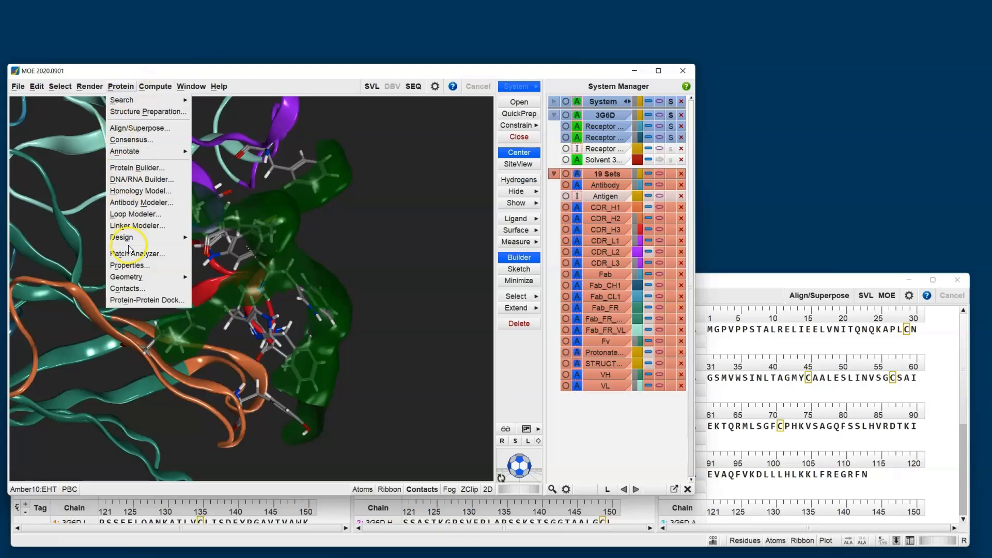
click(130, 265)
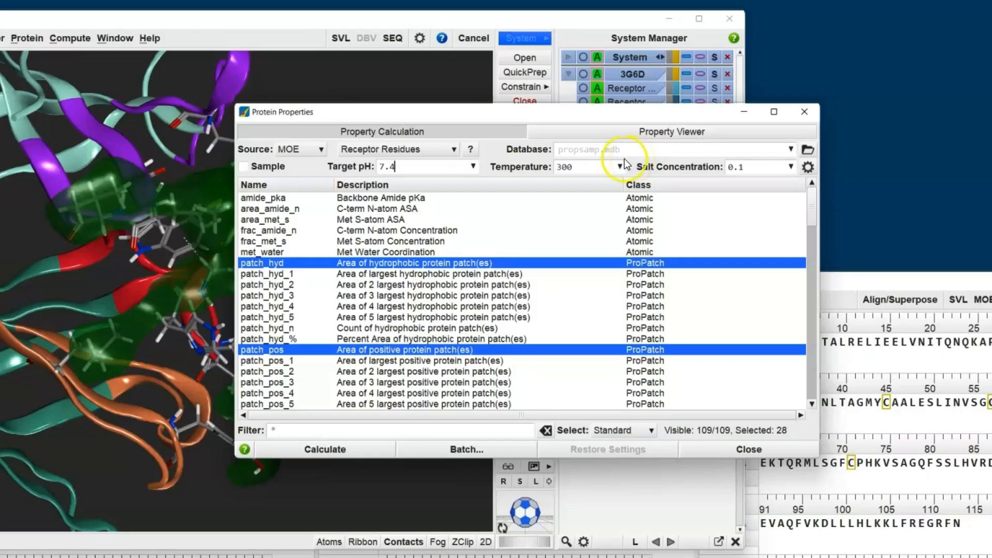
click(410, 150)
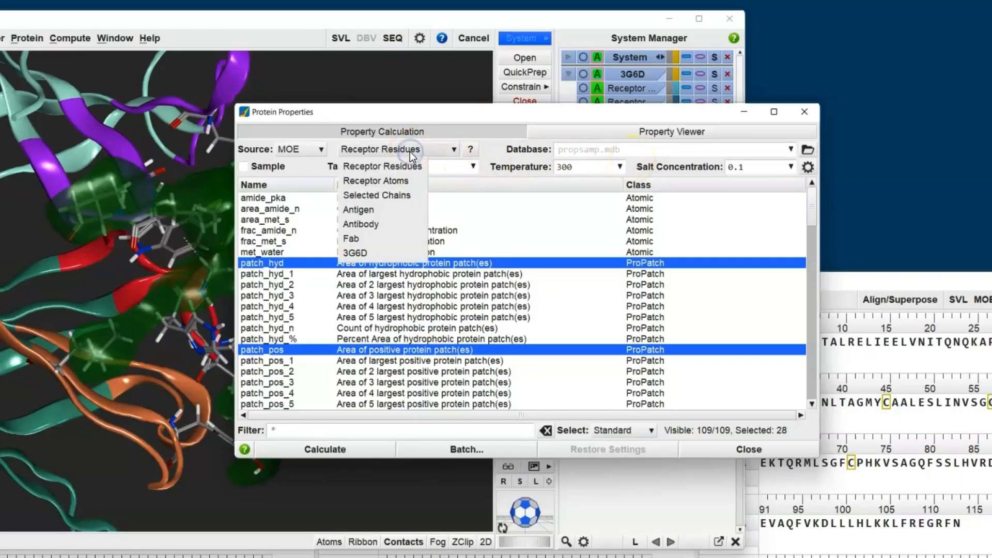
click(385, 224)
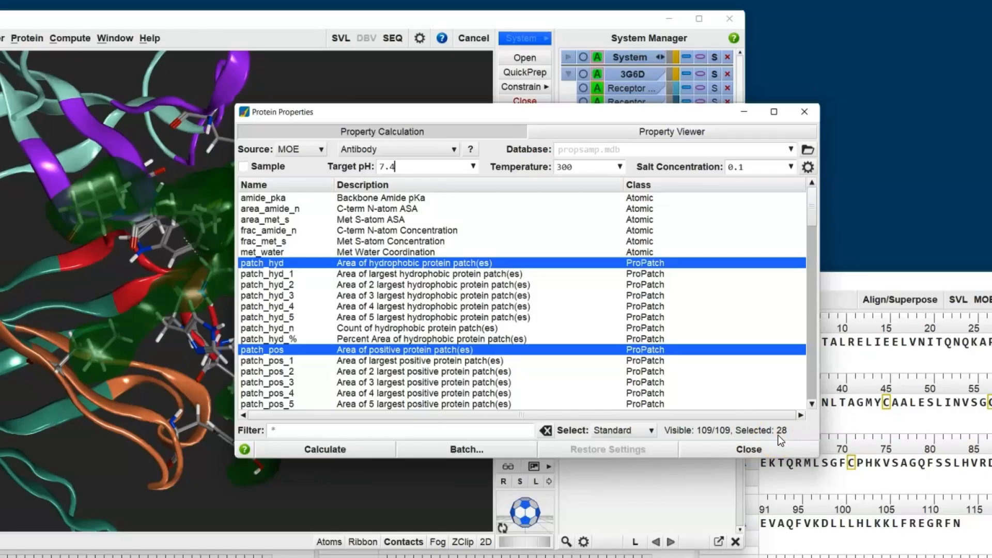
scroll(610, 279, down, 4)
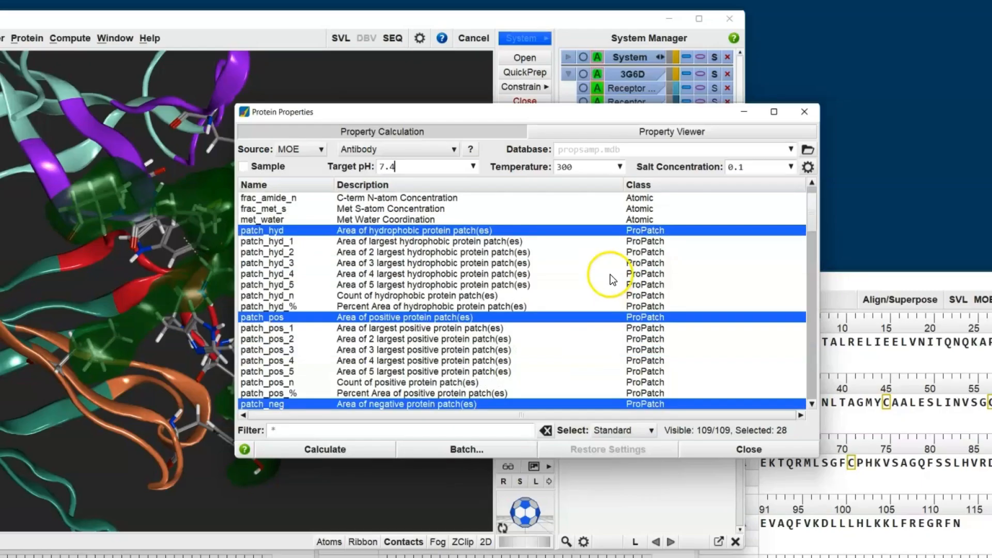
scroll(612, 275, down, 7)
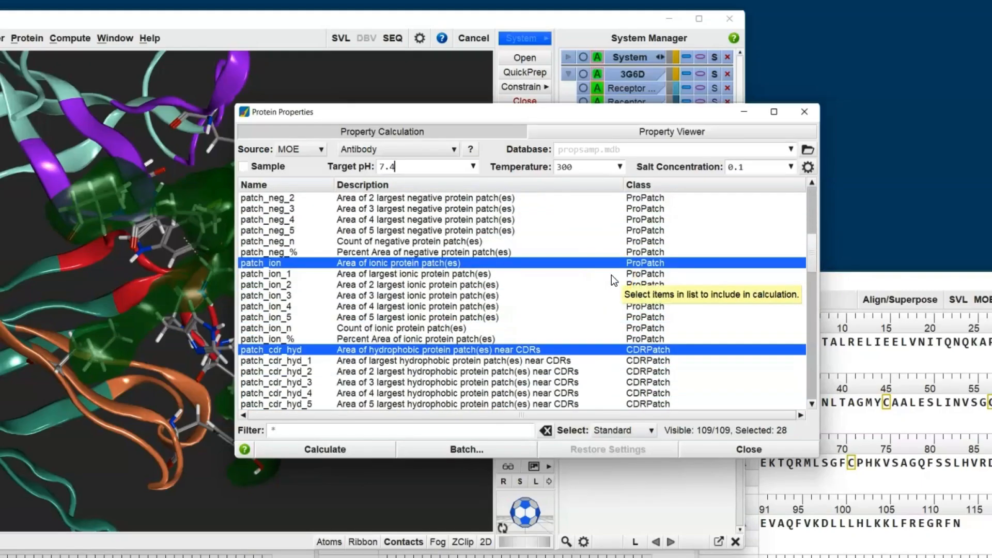
scroll(643, 275, down, 1)
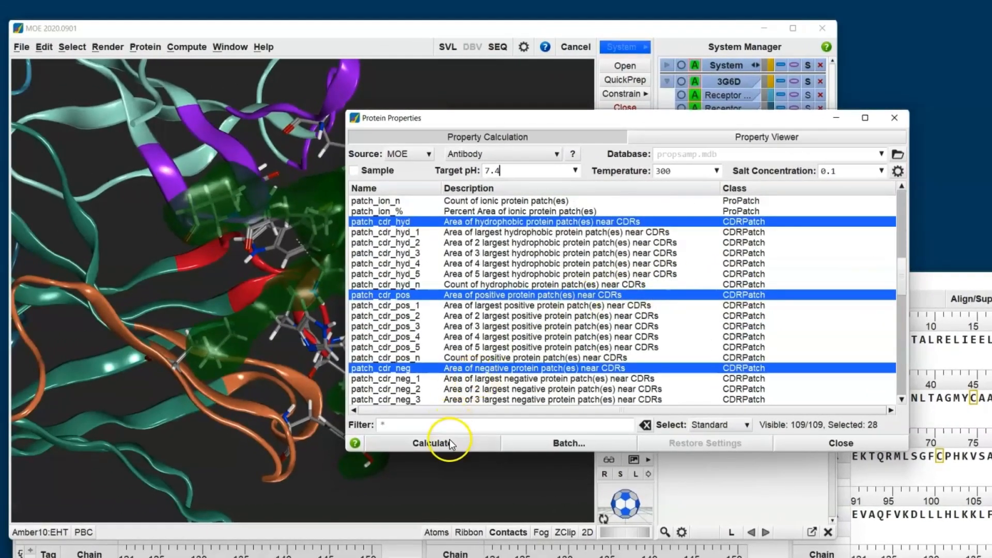
click(377, 449)
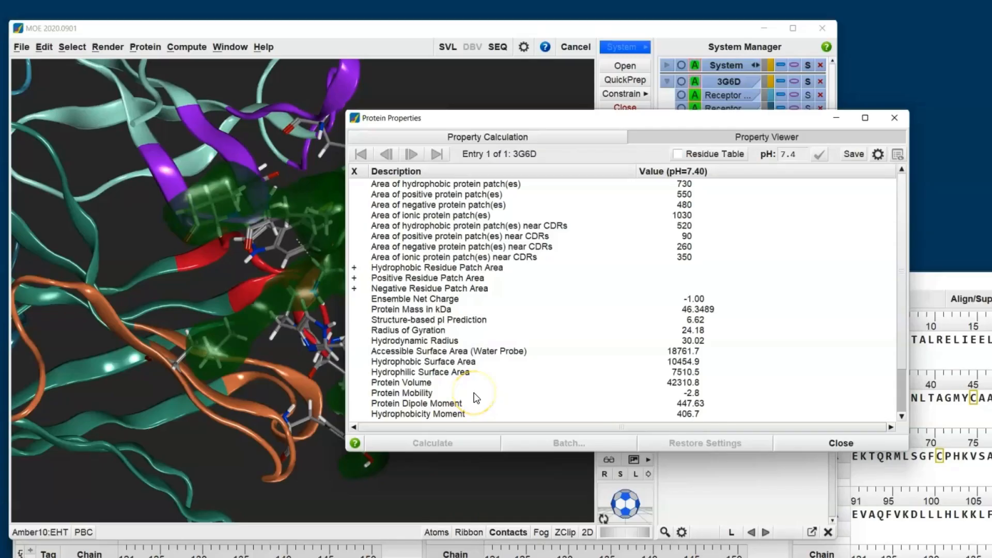
Review the calculated antibody properties and expand the Residue ASA entry to read the per-residue values
scroll(476, 398, down, 2)
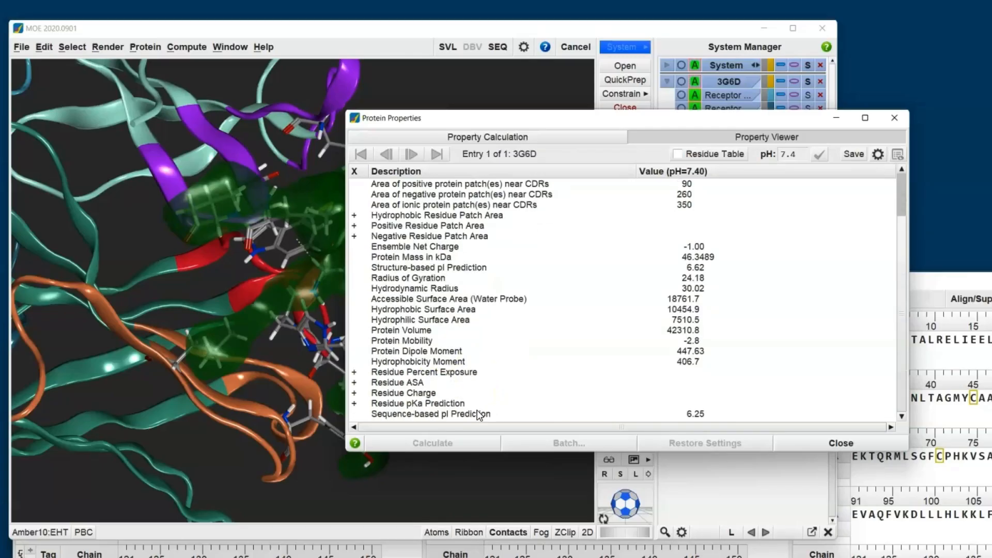
scroll(478, 413, up, 2)
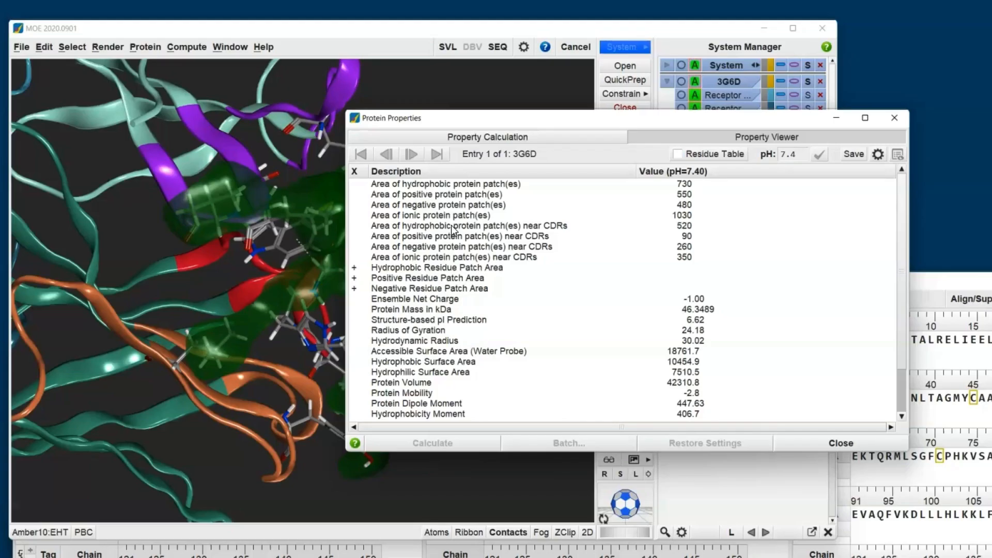
scroll(470, 283, down, 2)
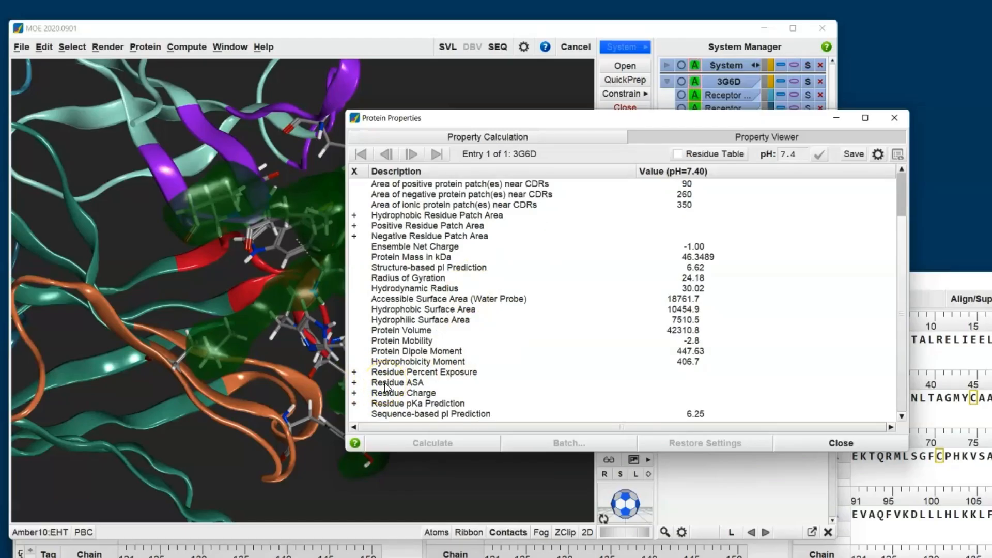
click(385, 387)
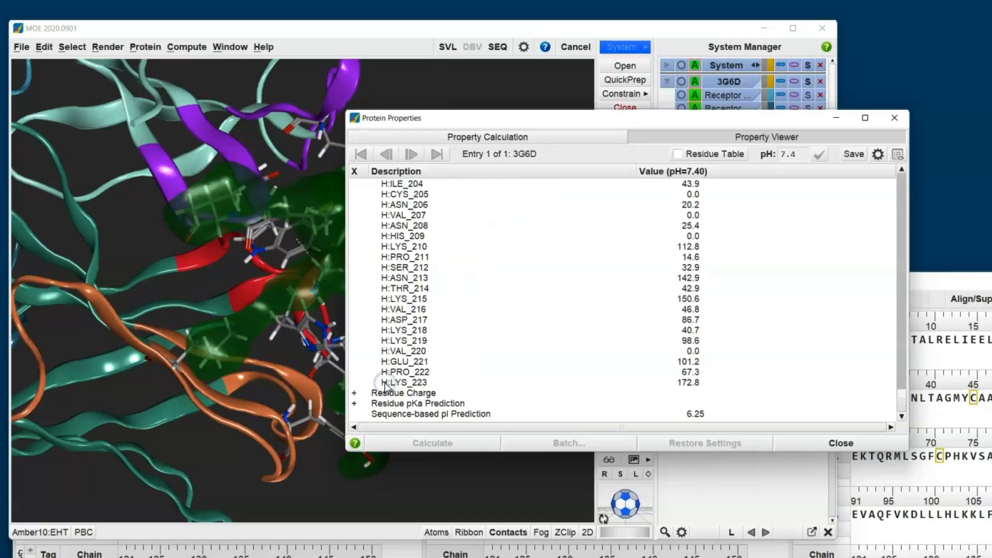
scroll(439, 339, up, 2)
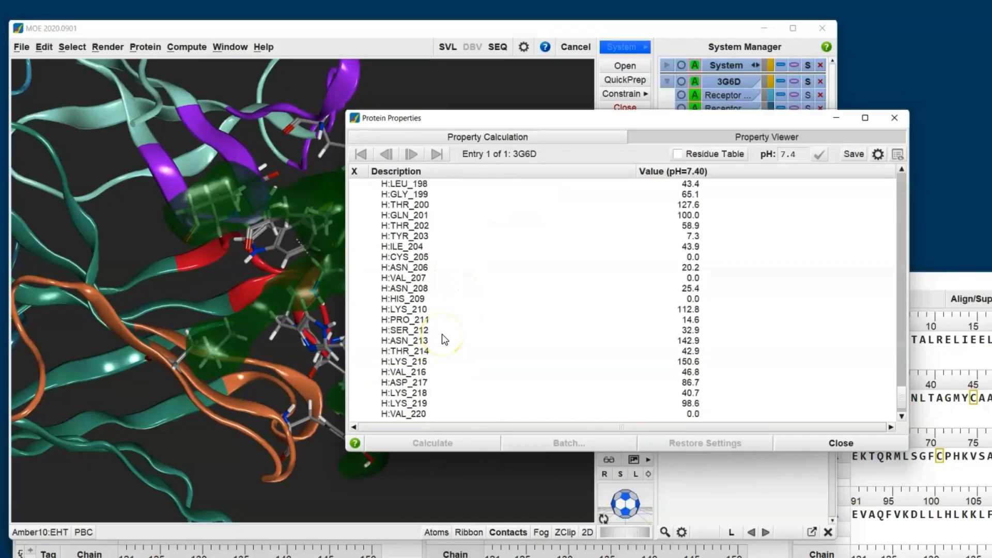
Display the antibody's calculated values as a residue table and order it by residue exposure (res_exp)
click(467, 341)
scroll(468, 342, up, 1)
scroll(471, 341, up, 16)
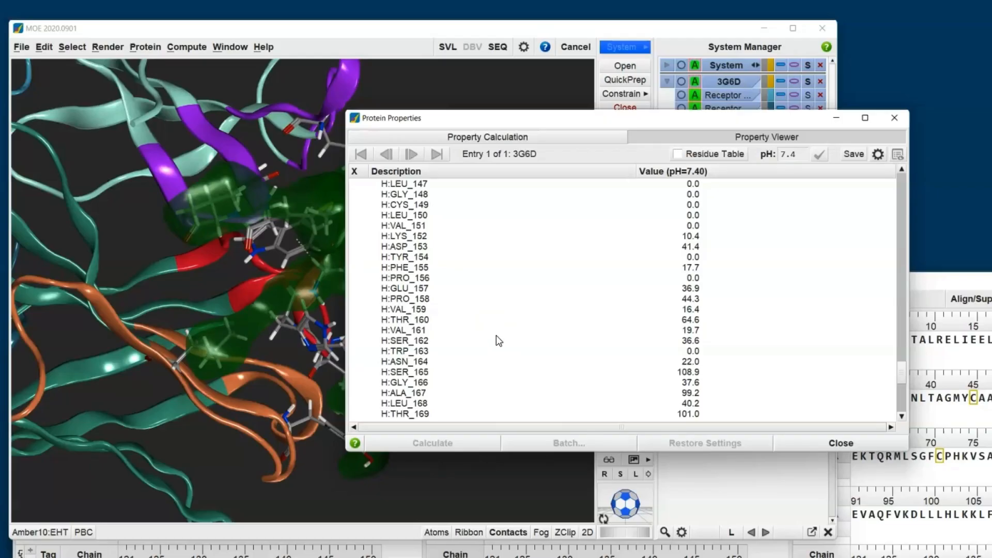
scroll(504, 336, up, 2)
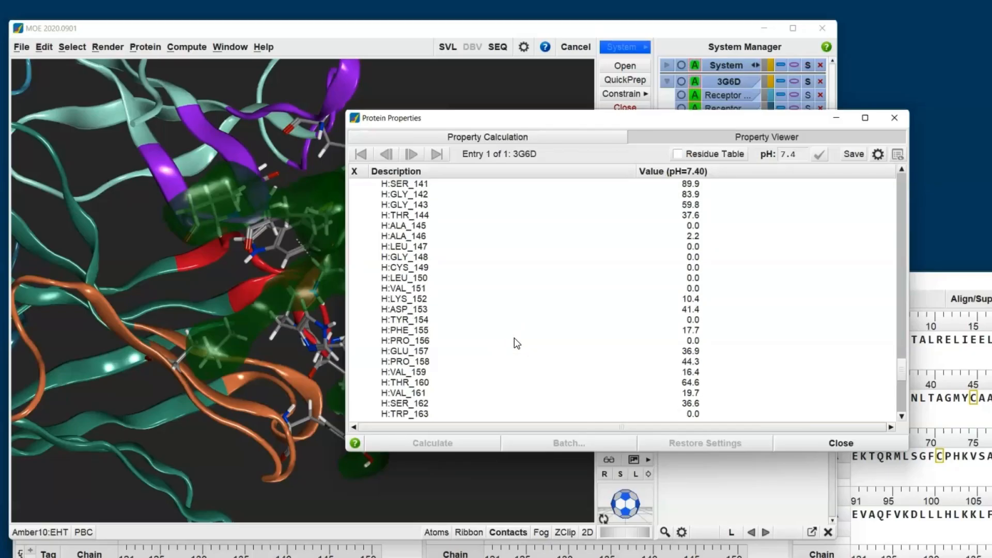
click(696, 156)
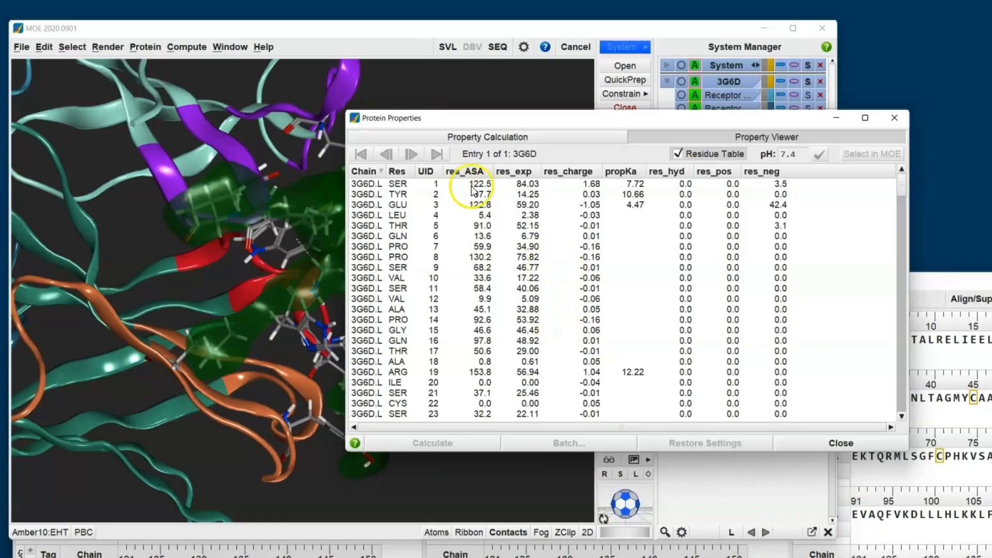
click(514, 175)
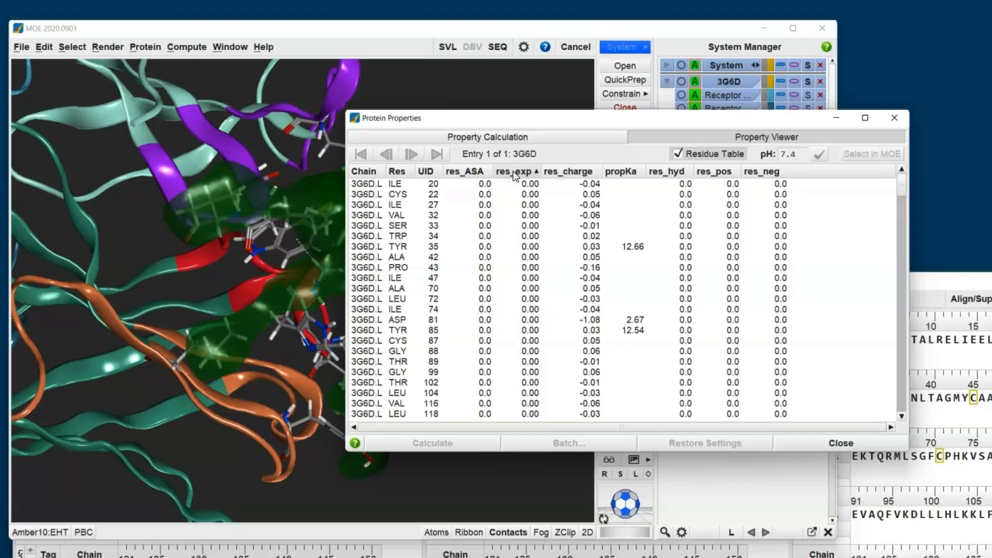
Sort the residue table by residue type and select only light-chain MET 92 in MOE
click(397, 172)
scroll(419, 248, down, 20)
scroll(427, 282, down, 20)
scroll(432, 288, down, 20)
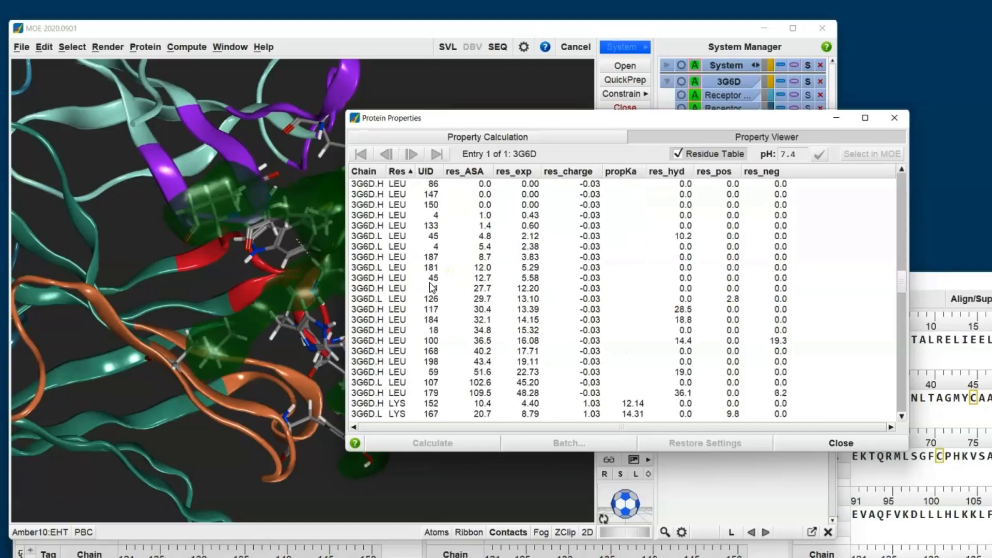
scroll(432, 288, down, 20)
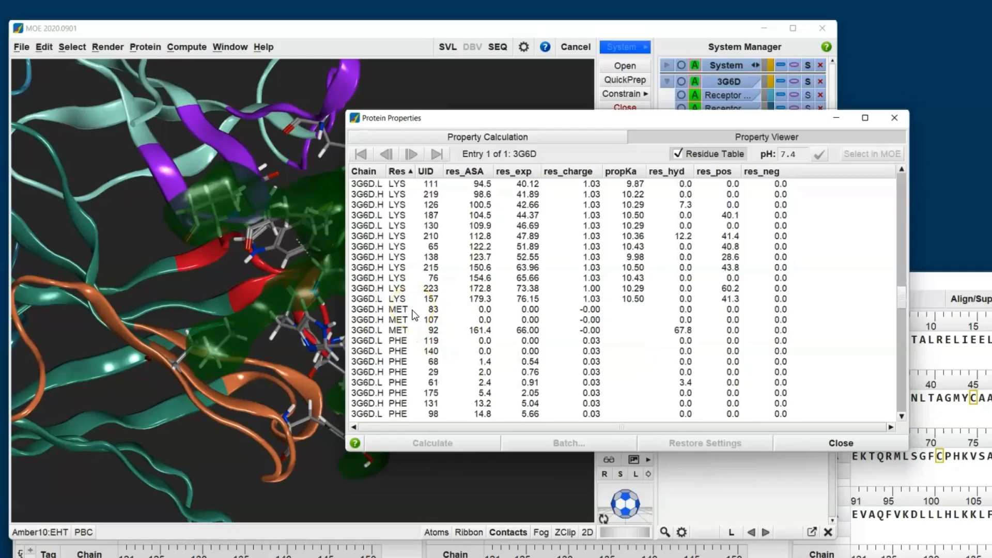
drag(470, 309, 488, 330)
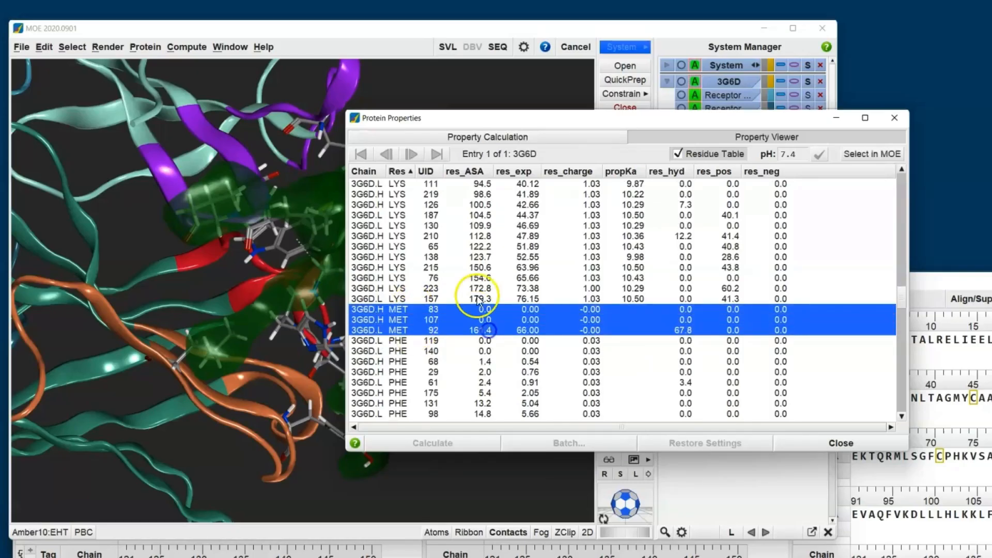
ctrl+click(535, 312)
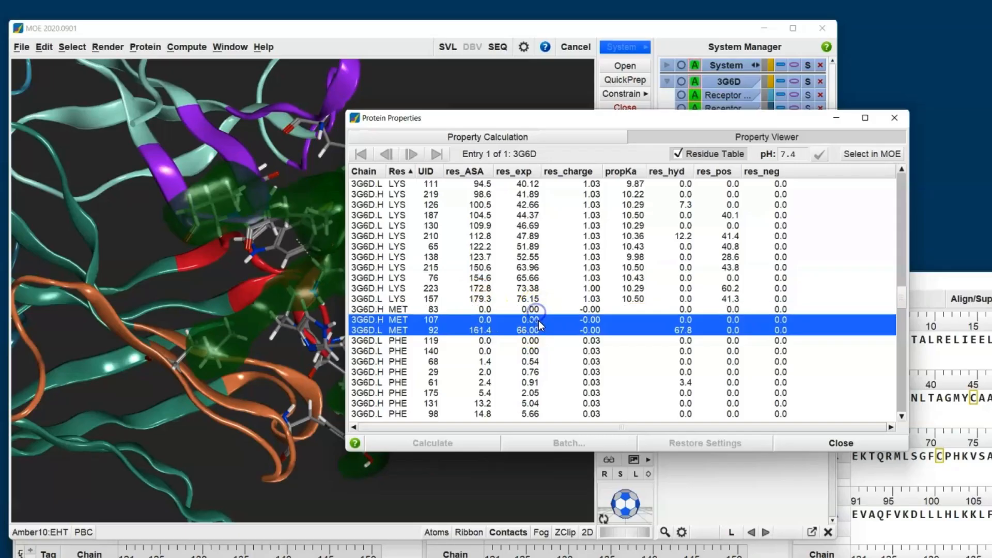
ctrl+click(539, 320)
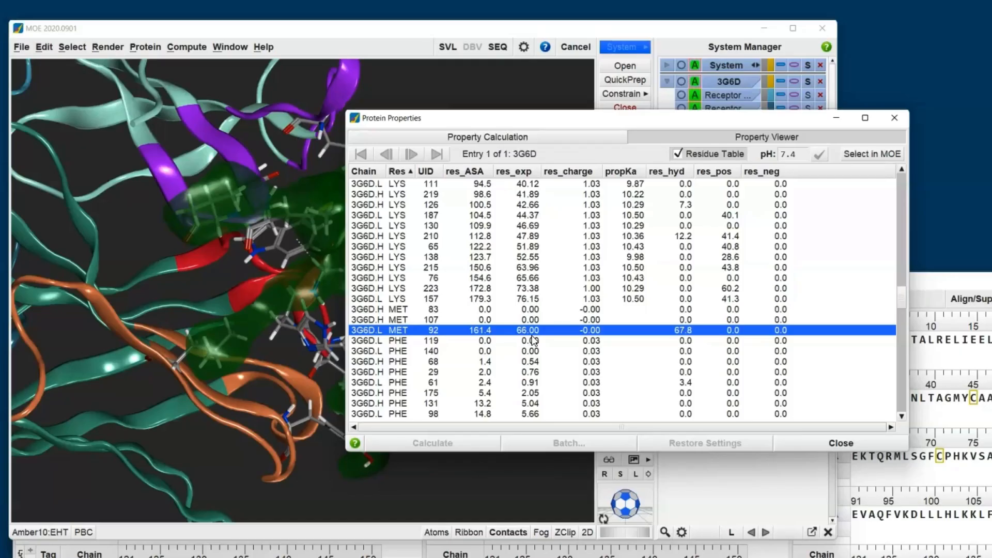
click(889, 154)
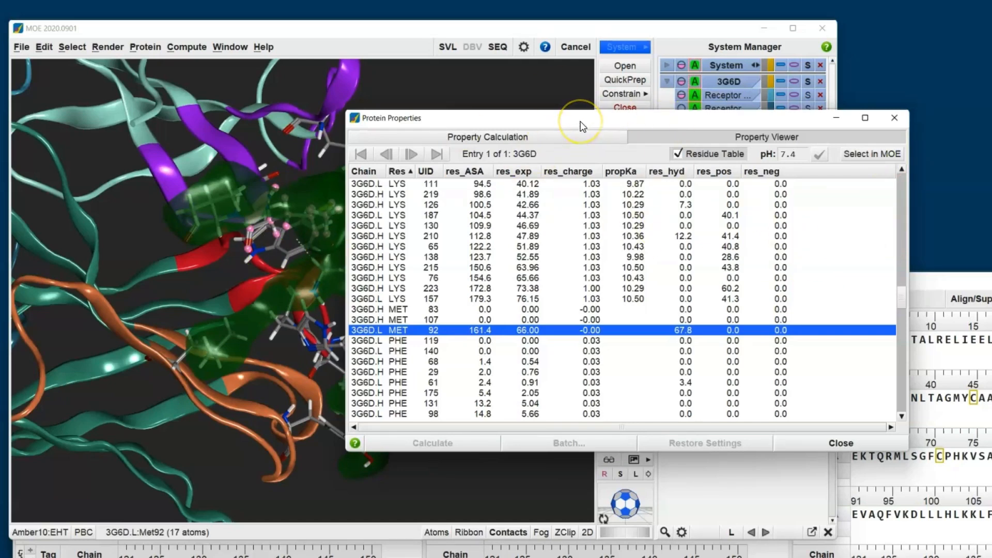
Close Protein Properties, show the antigen chain again, and isolate the site around the selected Met92 with SiteView
click(895, 118)
click(469, 215)
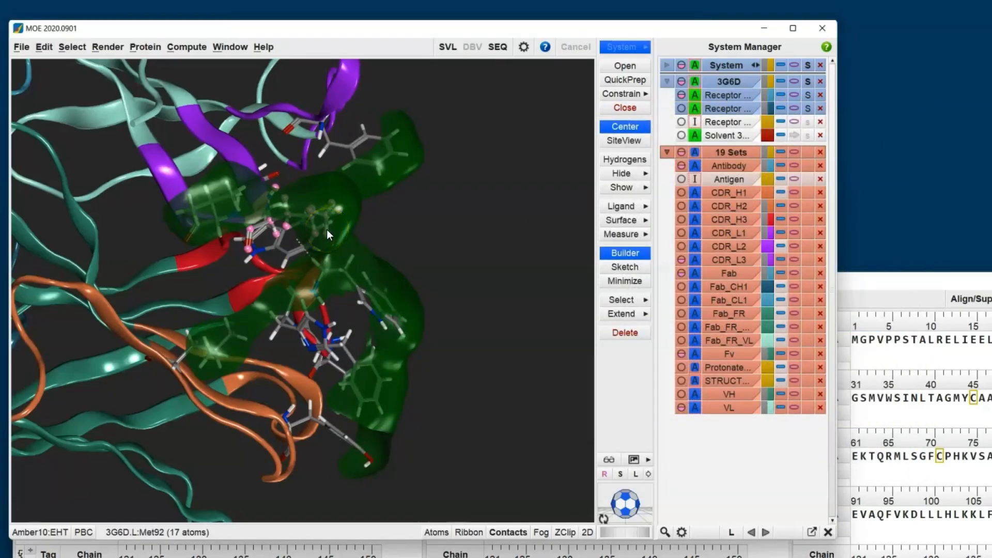
middle_drag(301, 243, 320, 256)
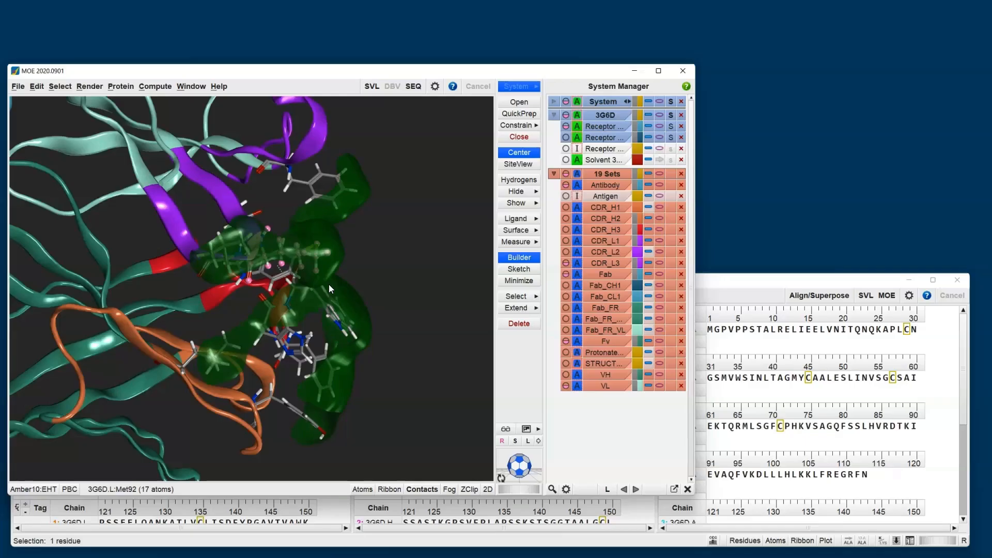
click(604, 150)
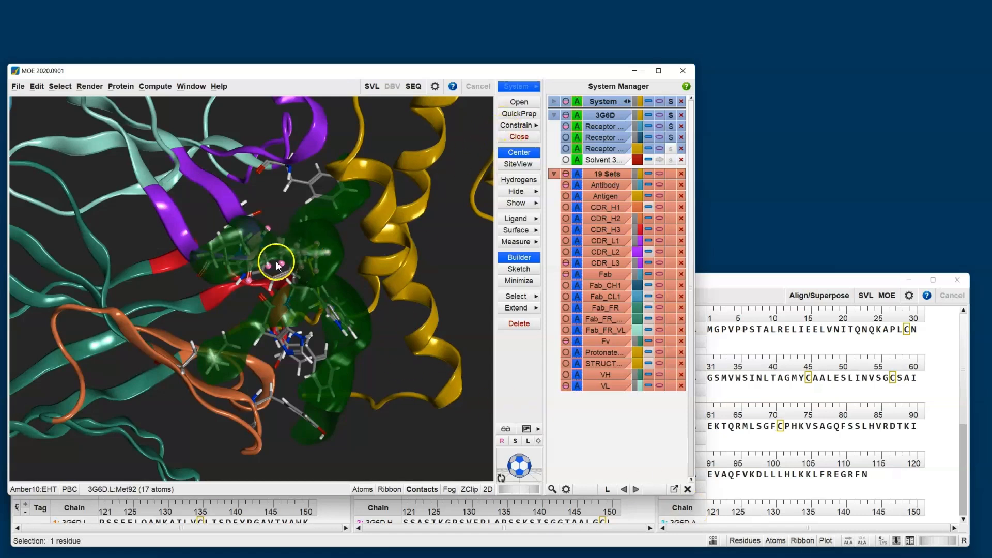
click(519, 164)
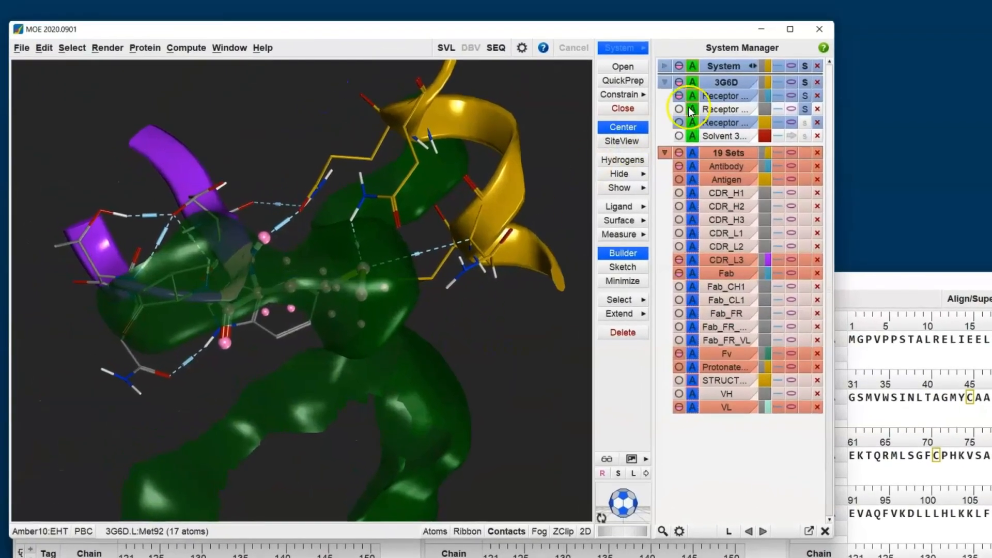
Hide the 3G6D patch surface to expose the contacts around Met92
click(806, 84)
click(719, 191)
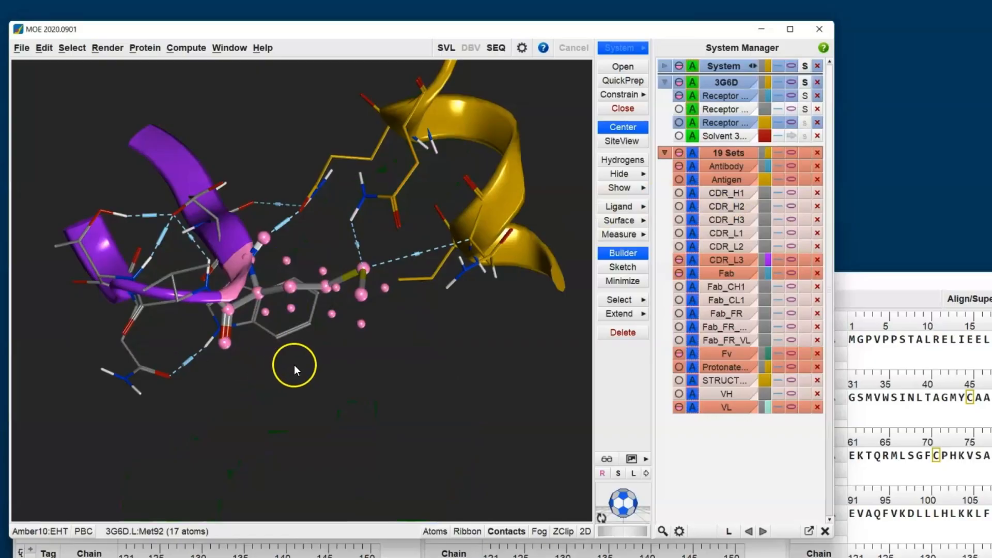
drag(297, 364, 315, 357)
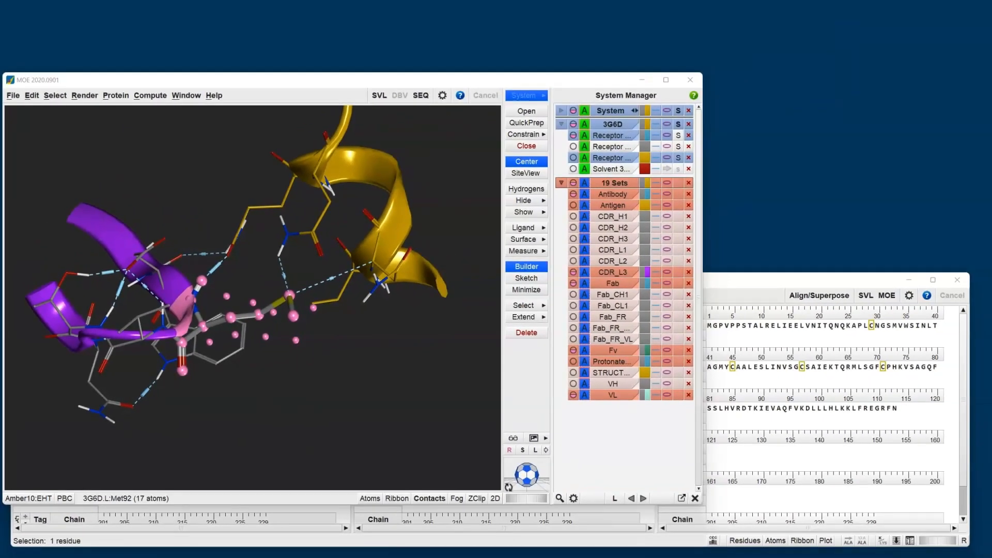
Open the Protein Builder for the selected Met92 and look through the available non-natural residues
click(116, 95)
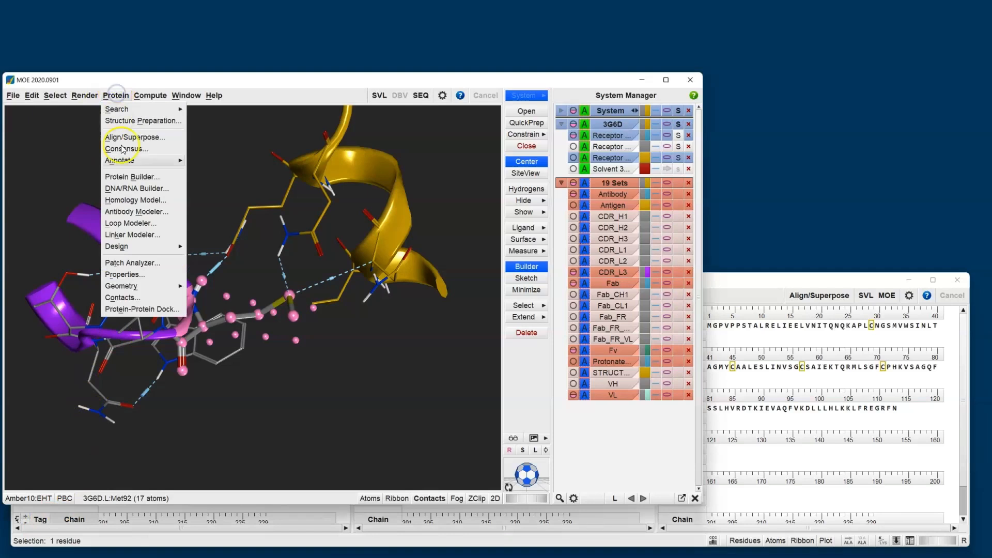
click(132, 176)
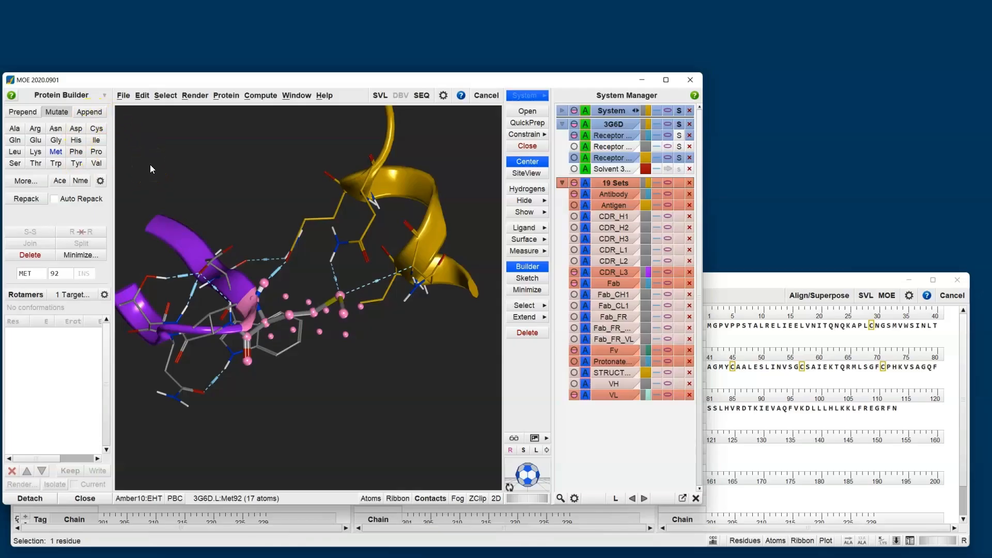
click(26, 181)
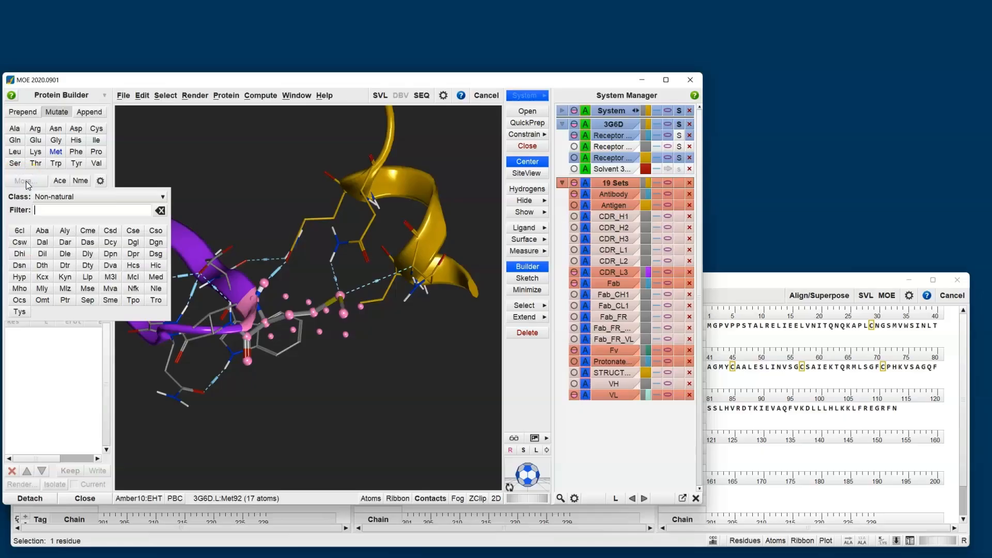
click(72, 363)
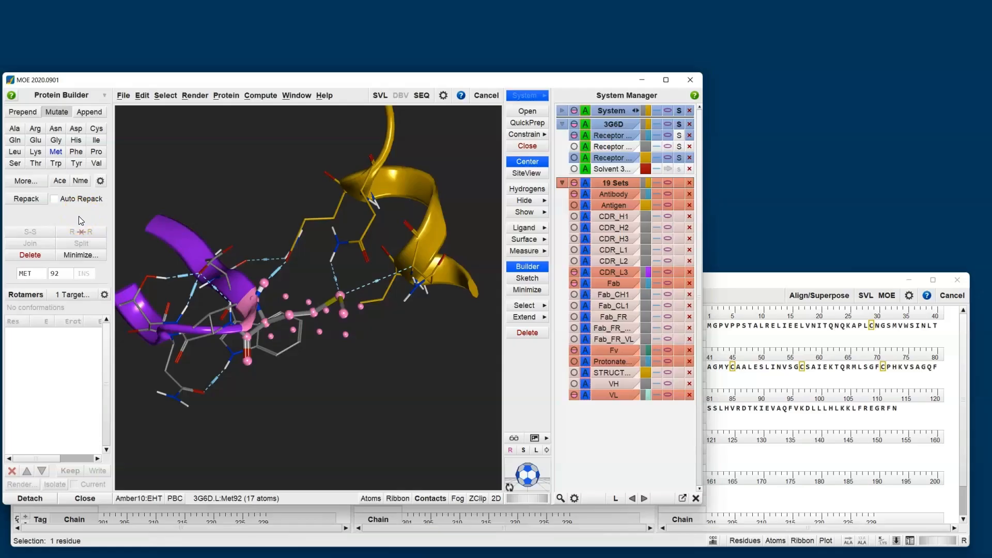
mouse_move(73, 346)
mouse_move(56, 155)
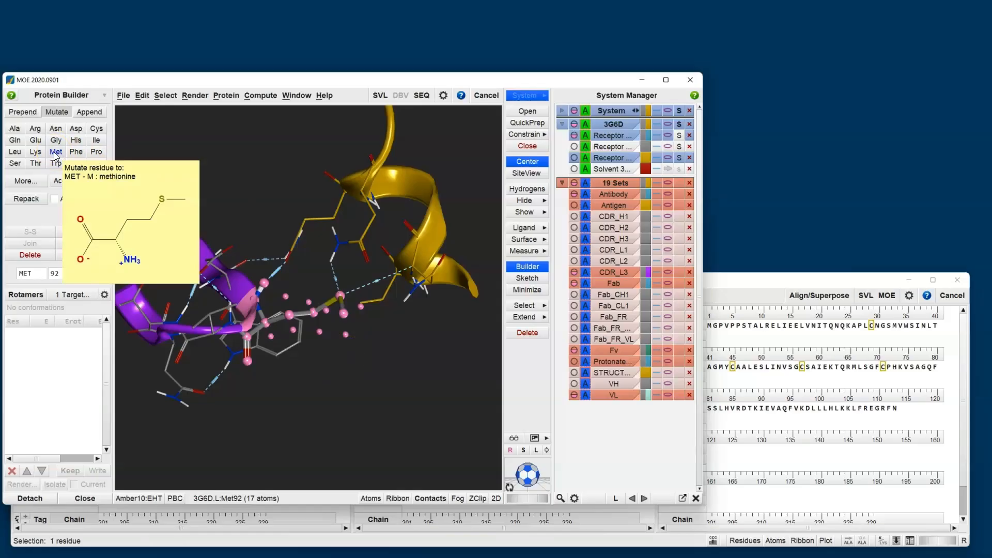
Mutate light-chain Met92 to glutamine (Gln)
click(55, 113)
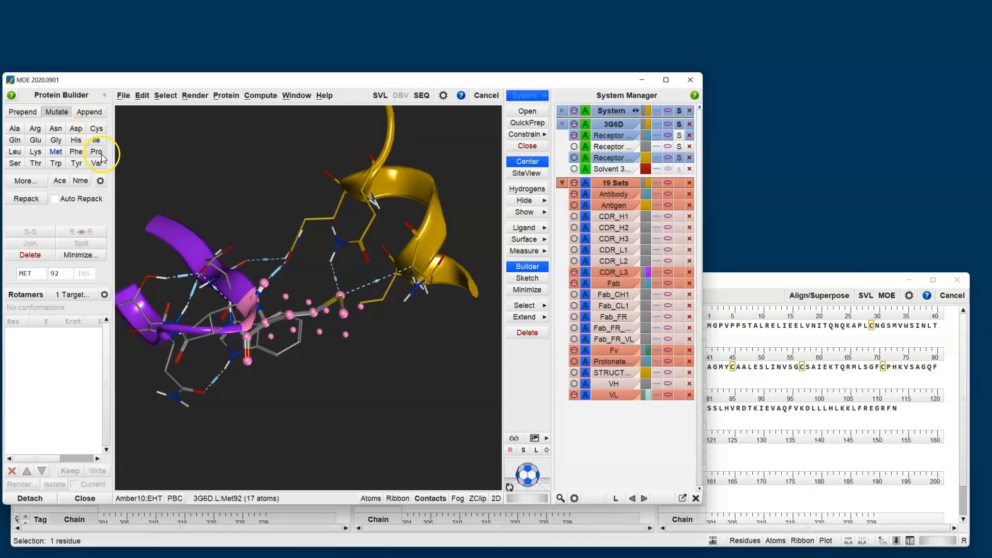
click(18, 143)
click(18, 142)
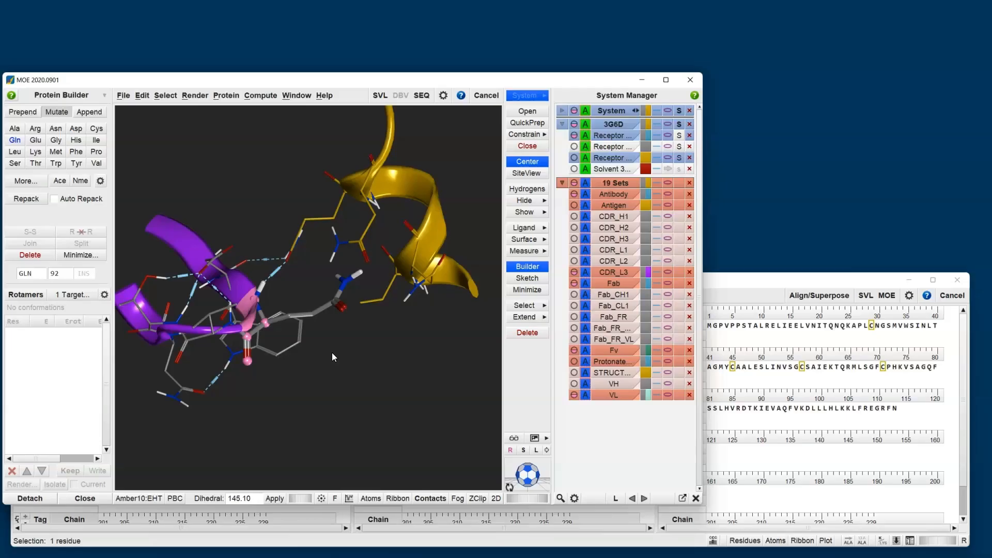
Repack the mutated Gln92 and minimize it with the Selected Sidechains Only option
click(34, 200)
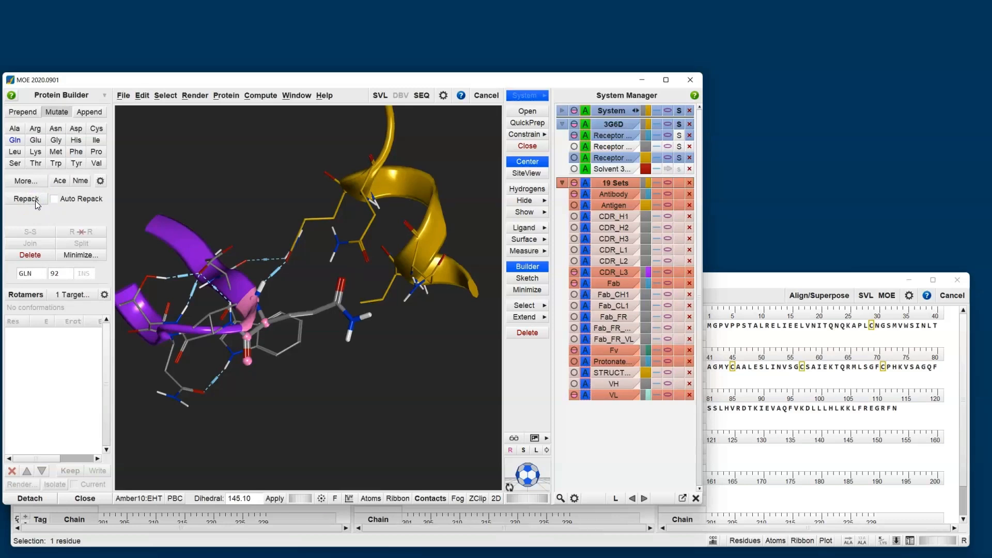
click(84, 257)
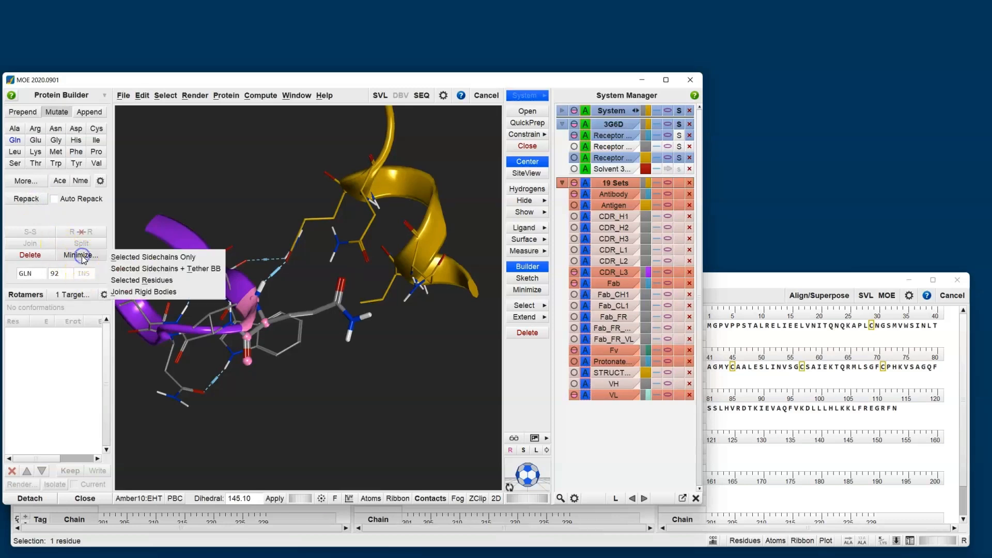
click(199, 257)
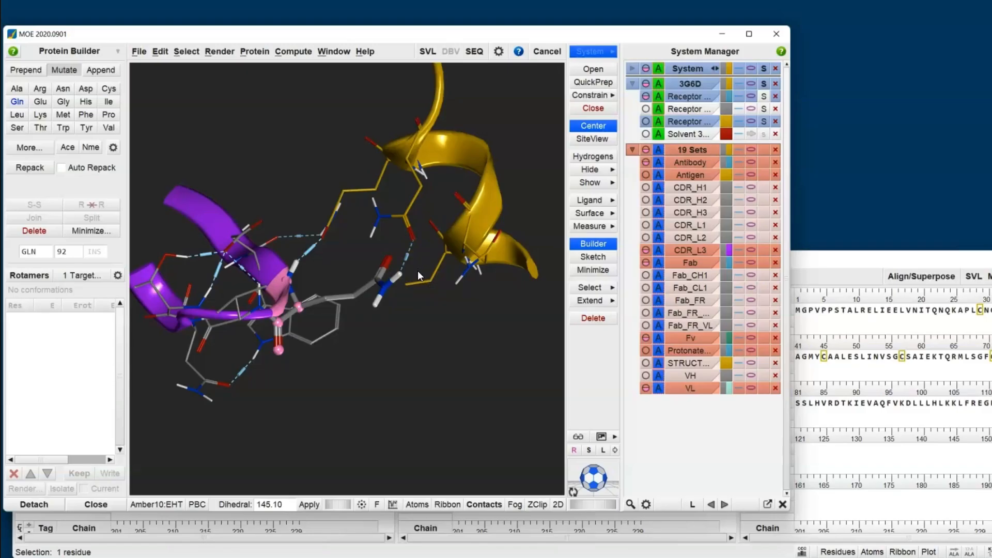
Display ribbons for the entire 3G6D complex and hide the antigen chain
click(750, 84)
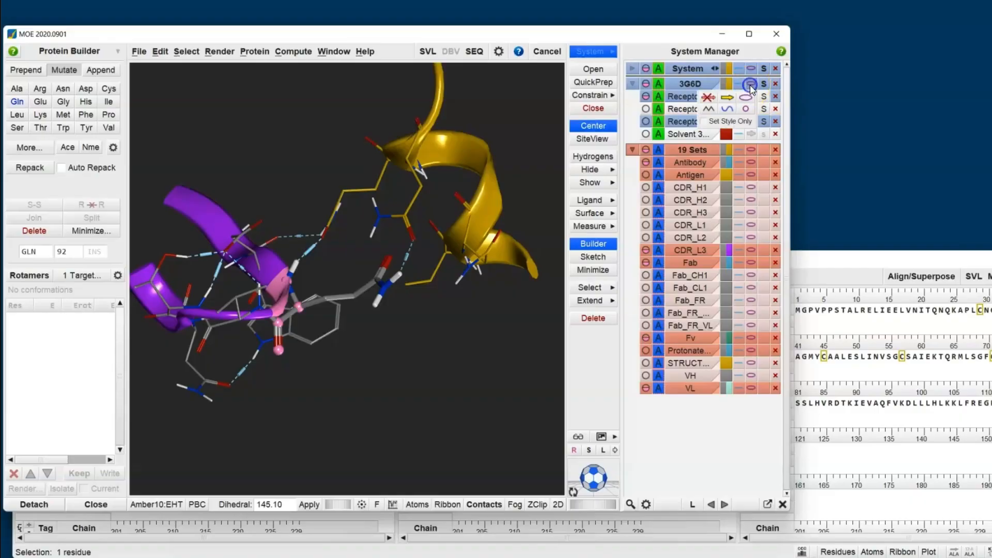
click(745, 97)
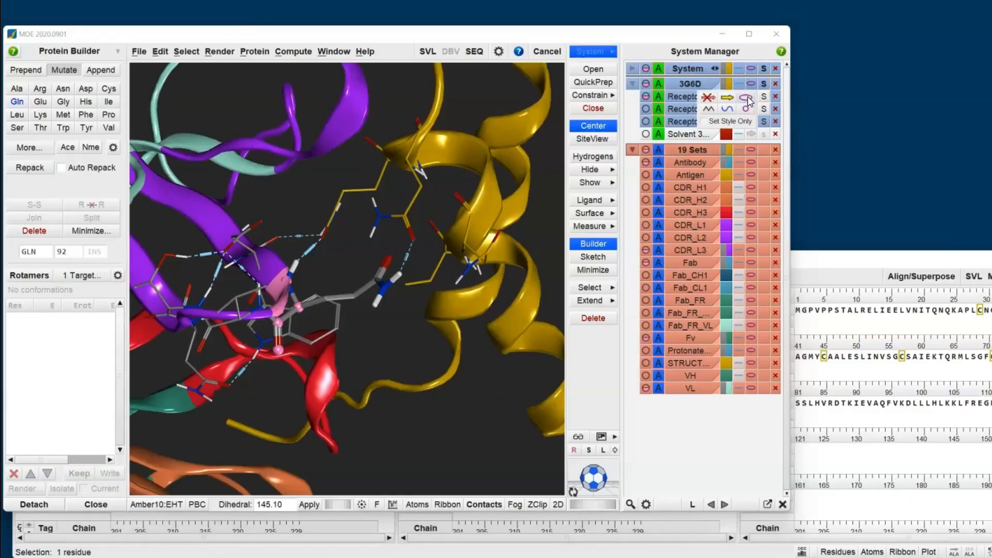
click(714, 211)
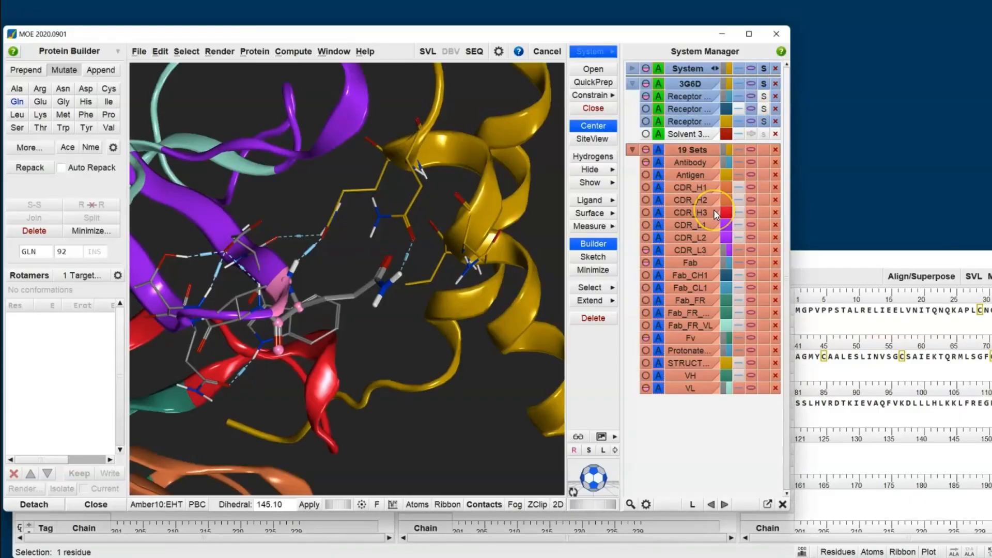
click(689, 123)
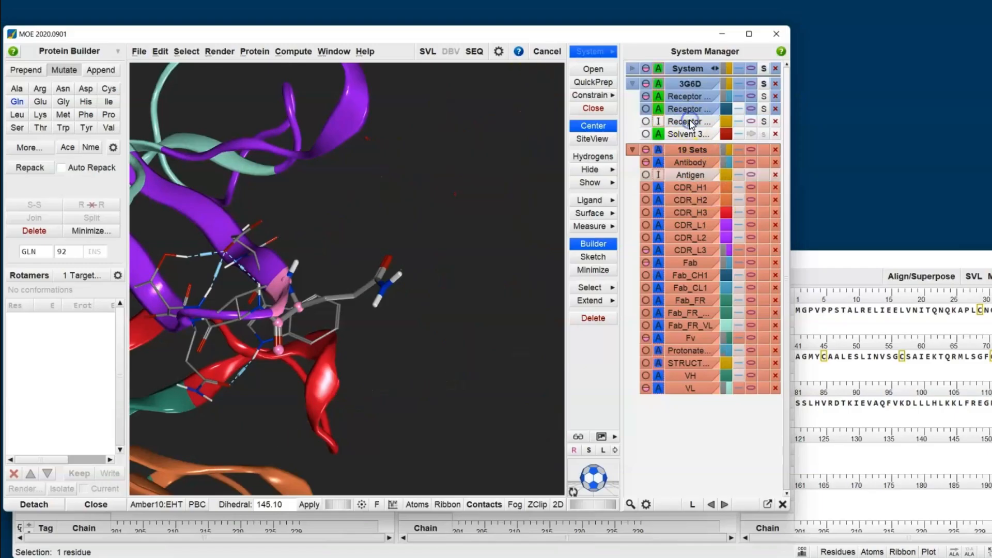
Show the surface again, generate new Protein Patches for the mutated antibody, and select the Gln92 residue
click(760, 95)
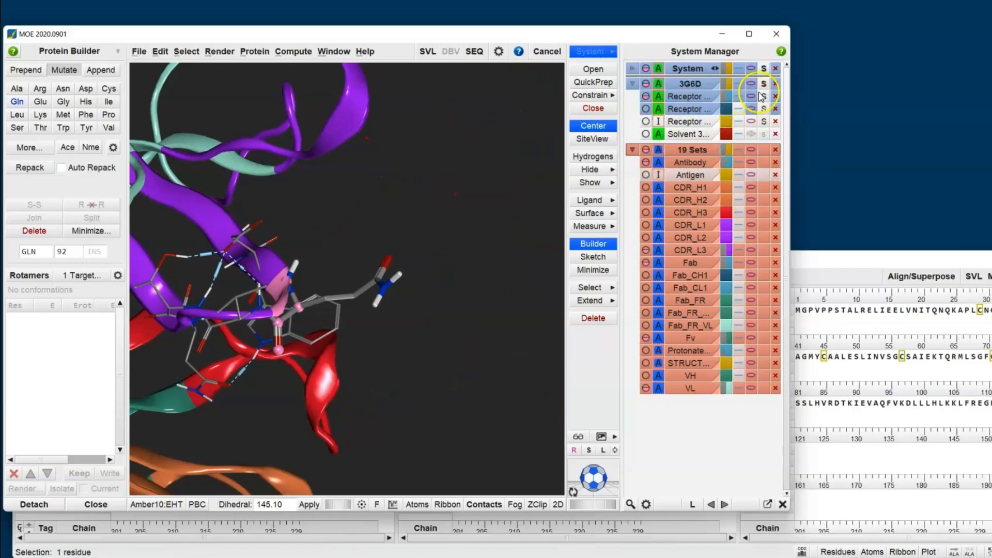
click(655, 187)
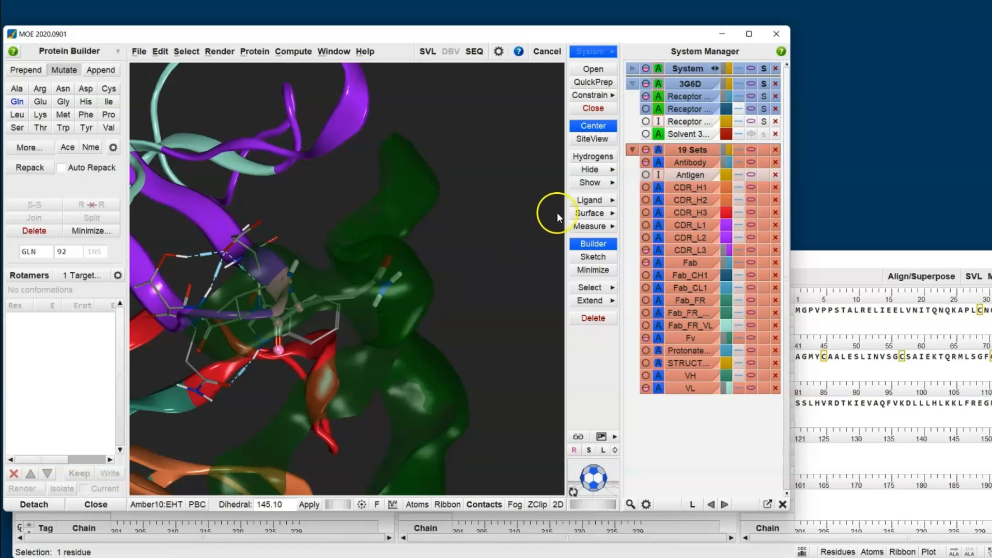
click(589, 213)
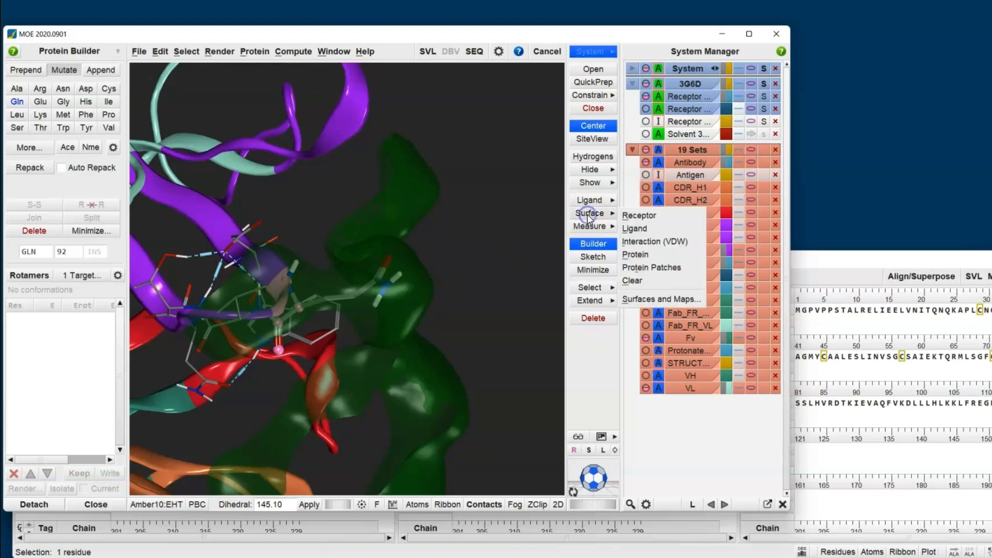
click(666, 268)
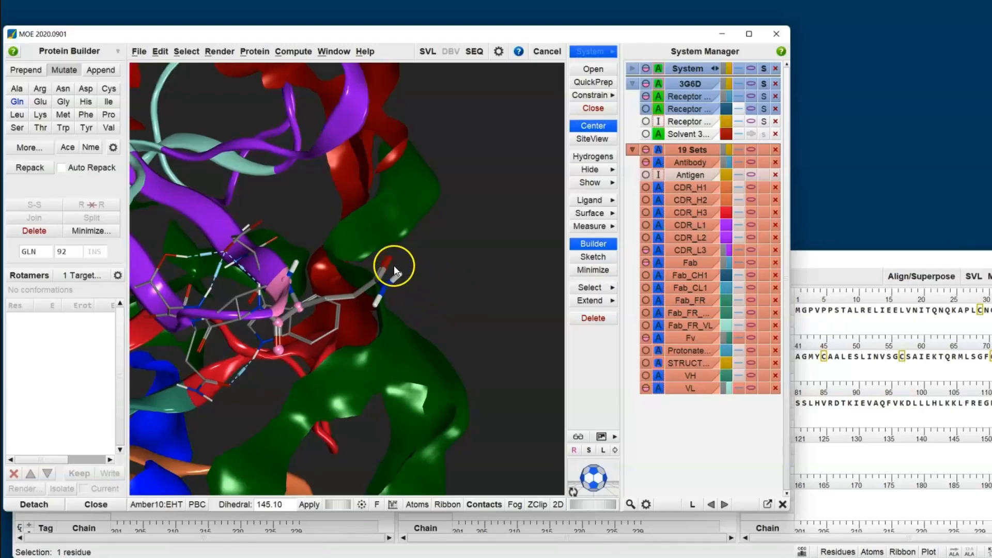
click(415, 282)
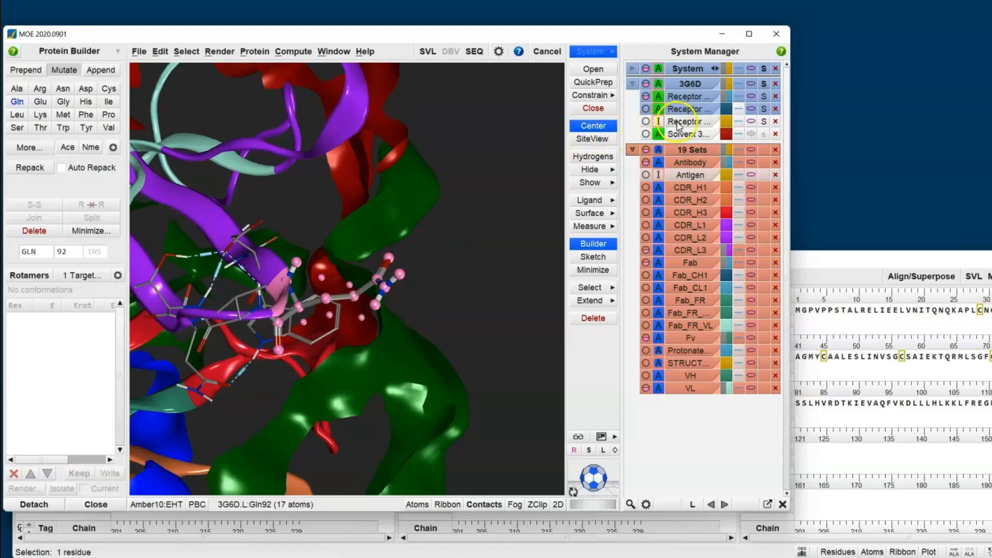
Show the hidden antigen chain again and restrict the view to the site around the selected Gln92
click(659, 121)
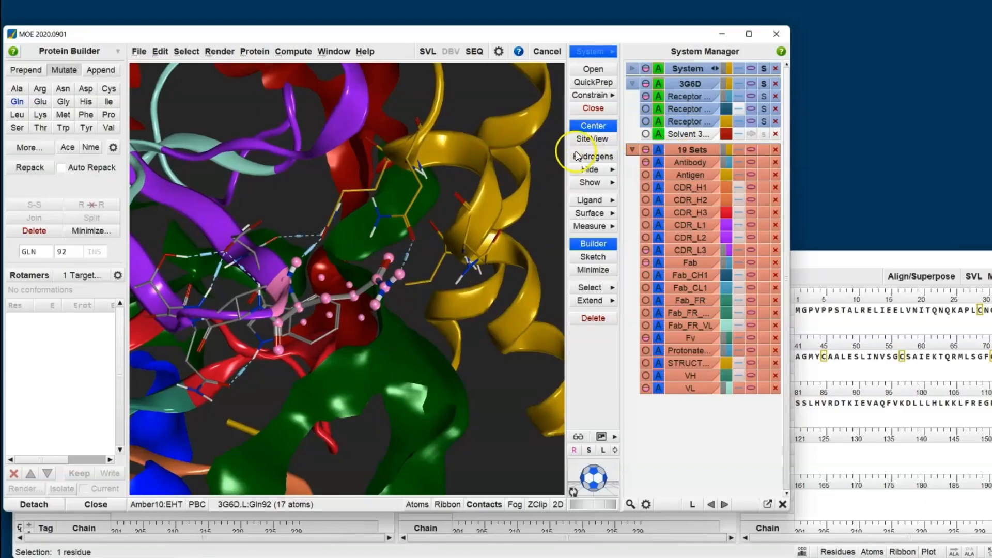
click(592, 139)
click(407, 236)
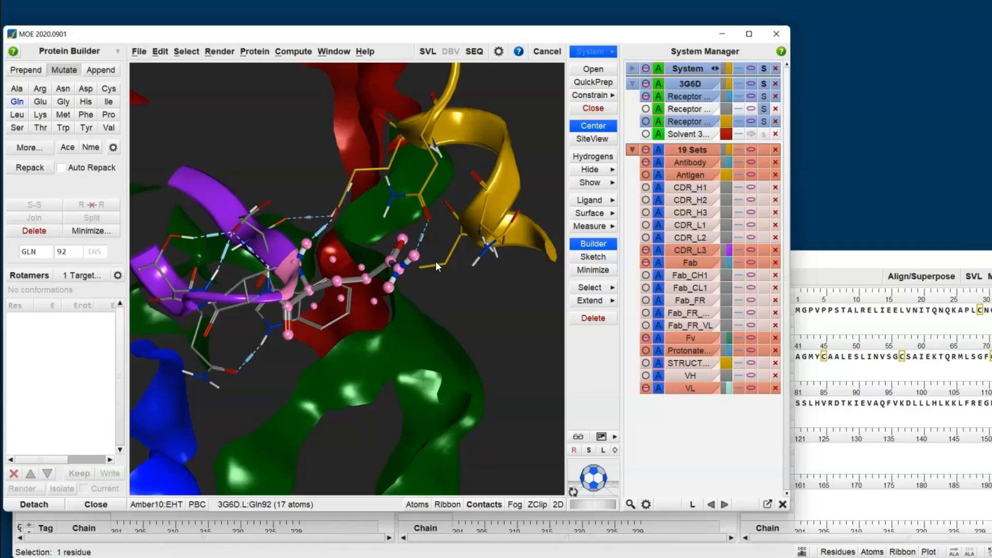
Undo the display changes, minimization, repacking and glutamine mutation back to the original Met92, and close the Protein Builder
click(160, 51)
click(171, 65)
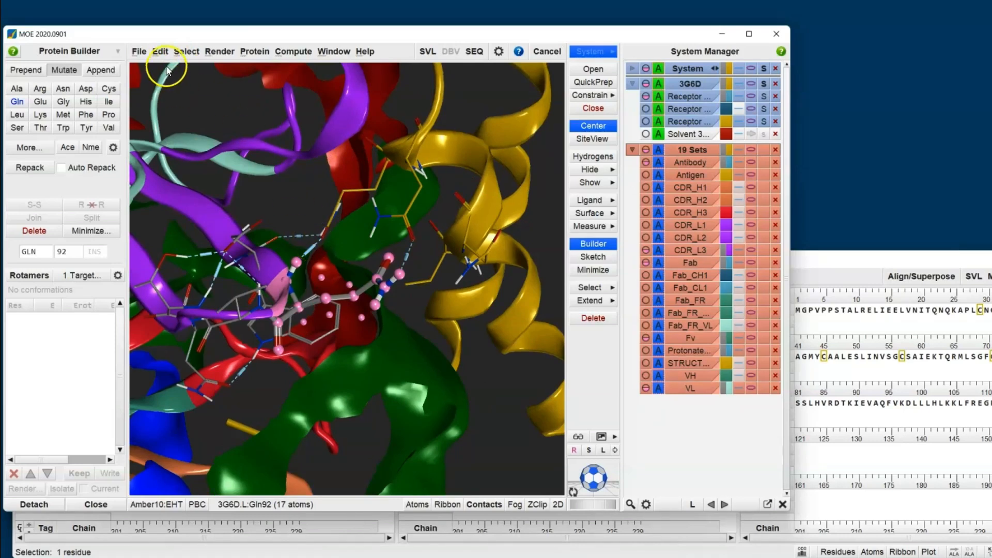
key(ctrl+z)
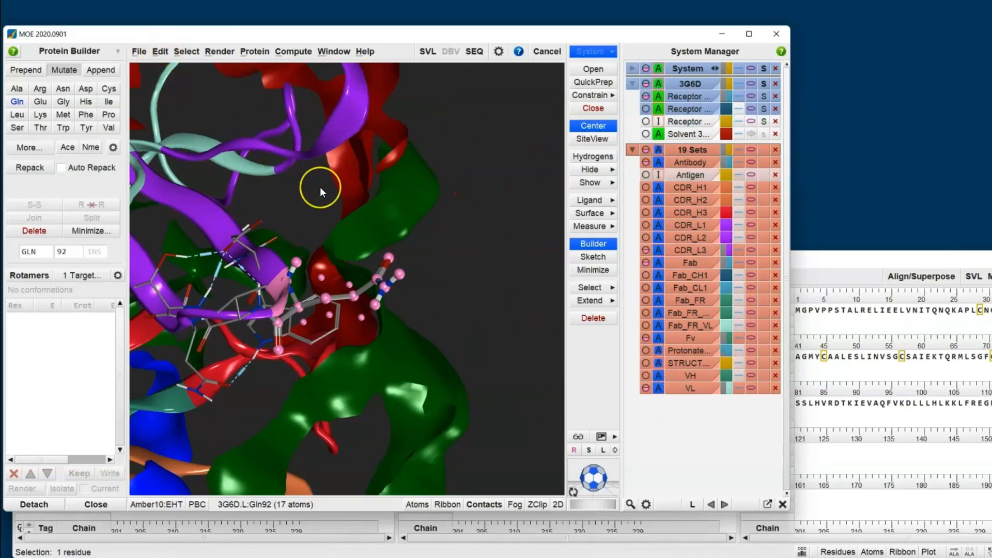
key(ctrl+z)
key(ctrl+z)
key(ctrl+z)
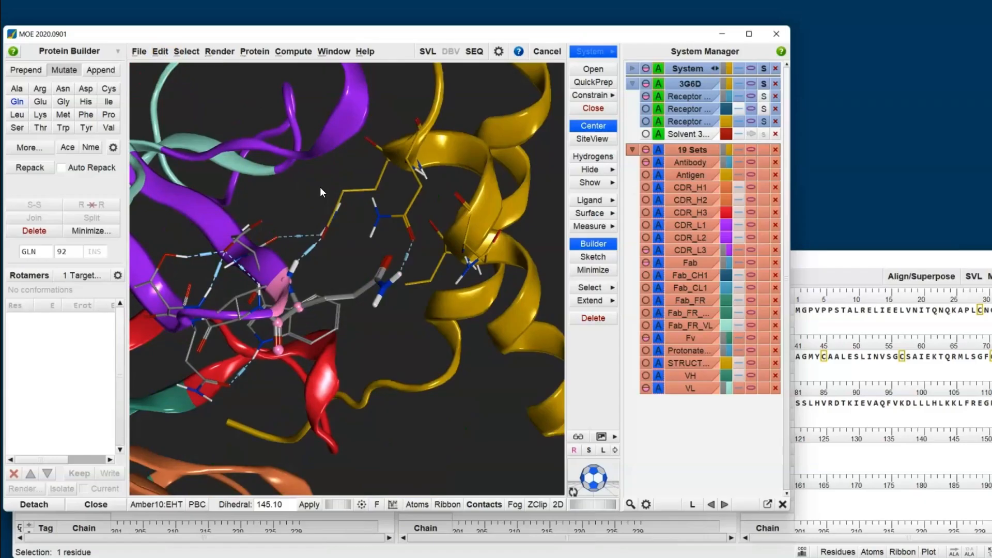
key(ctrl+z)
key(ctrl+z)
key(ctrl+z)
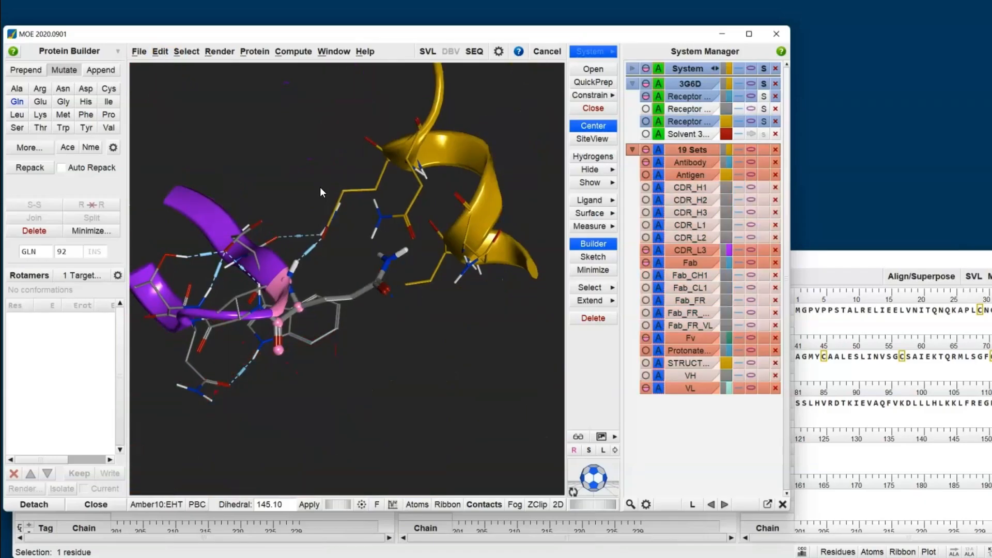
key(ctrl+z)
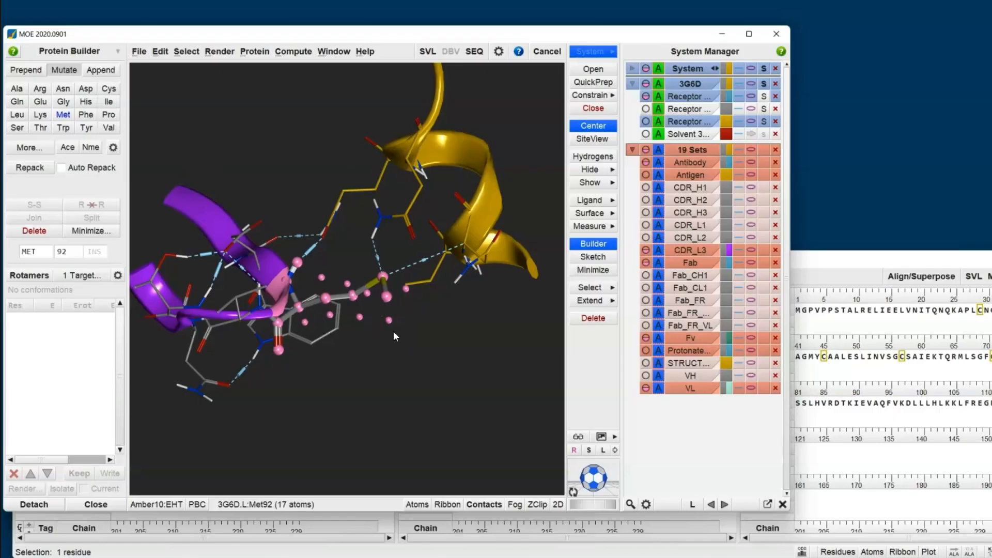
click(97, 504)
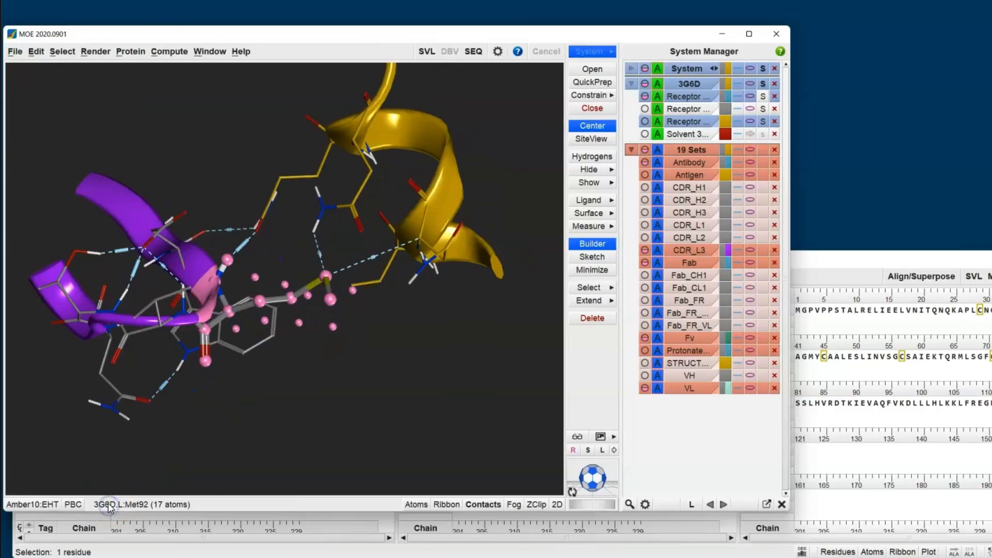
Open the Residue Scan for the selected light-chain Met92 and select its entry in the mutation list
click(131, 52)
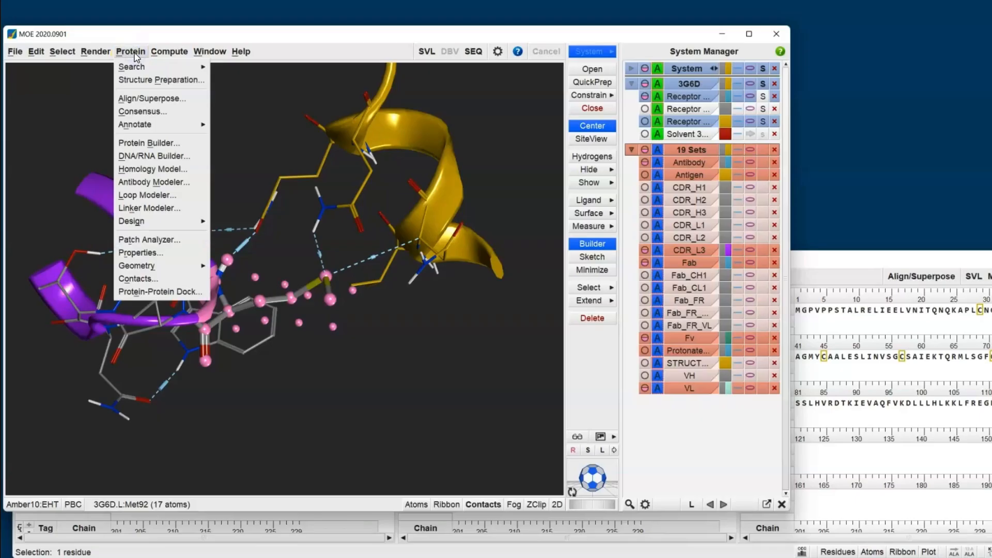
click(164, 223)
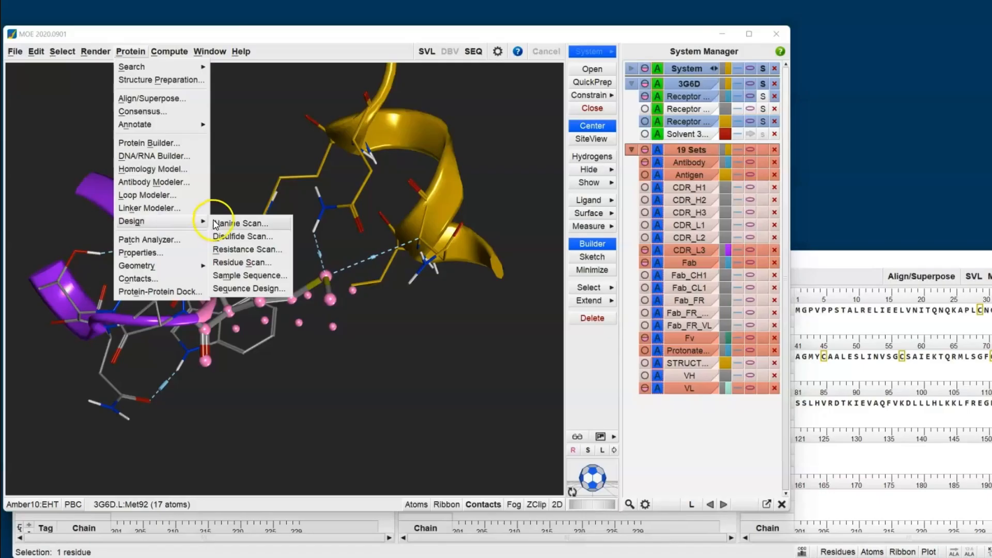
click(244, 263)
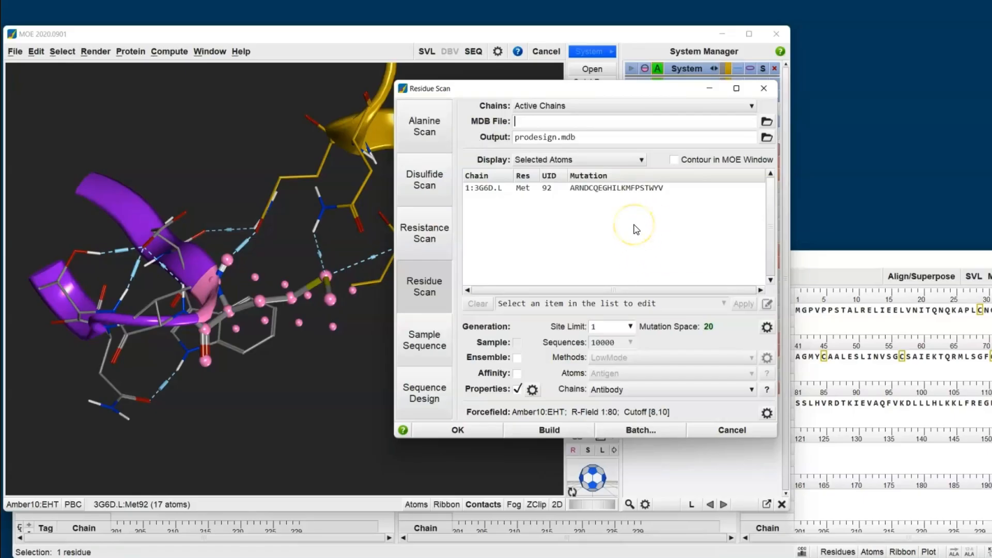
click(628, 188)
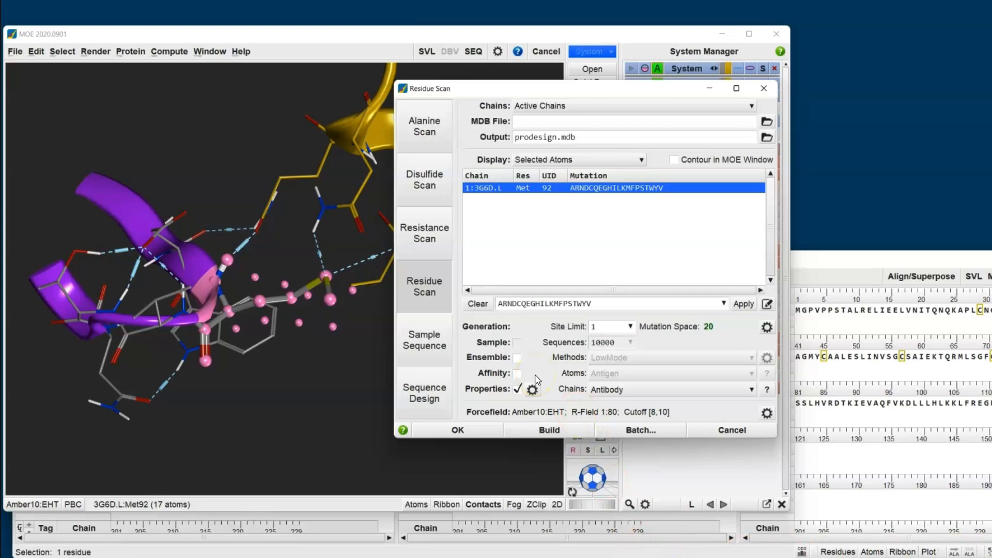
Try to define Met92's mutations manually by editing its one-letter amino acid codes
click(607, 305)
key(BackSpace)
key(BackSpace)
key(BackSpace)
key(BackSpace)
key(BackSpace)
key(BackSpace)
key(BackSpace)
key(BackSpace)
key(BackSpace)
text(AD)
Clear Met92's mutation list and replace it with the Polar amino acid set (RNDCQEHKST)
click(478, 304)
click(768, 305)
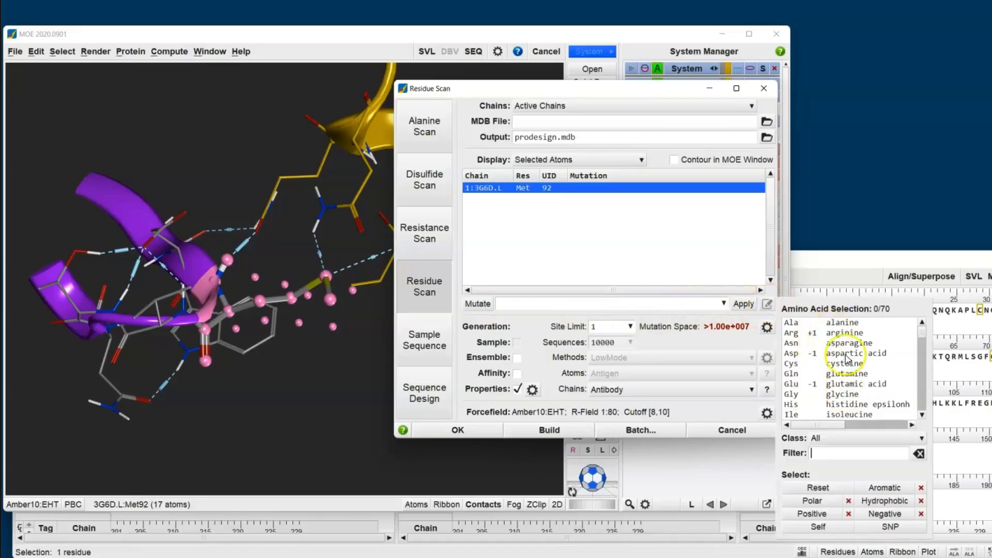
scroll(856, 376, down, 6)
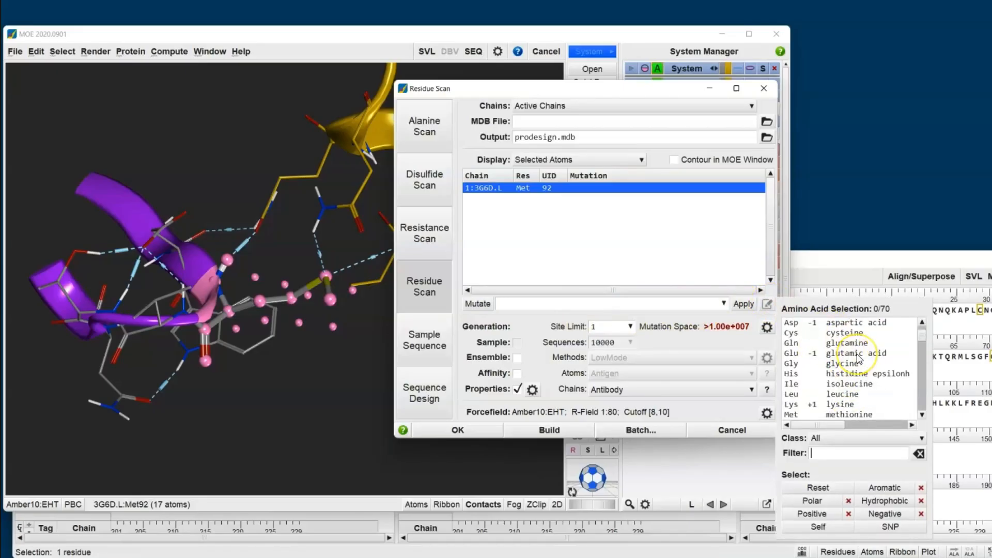
scroll(859, 359, down, 5)
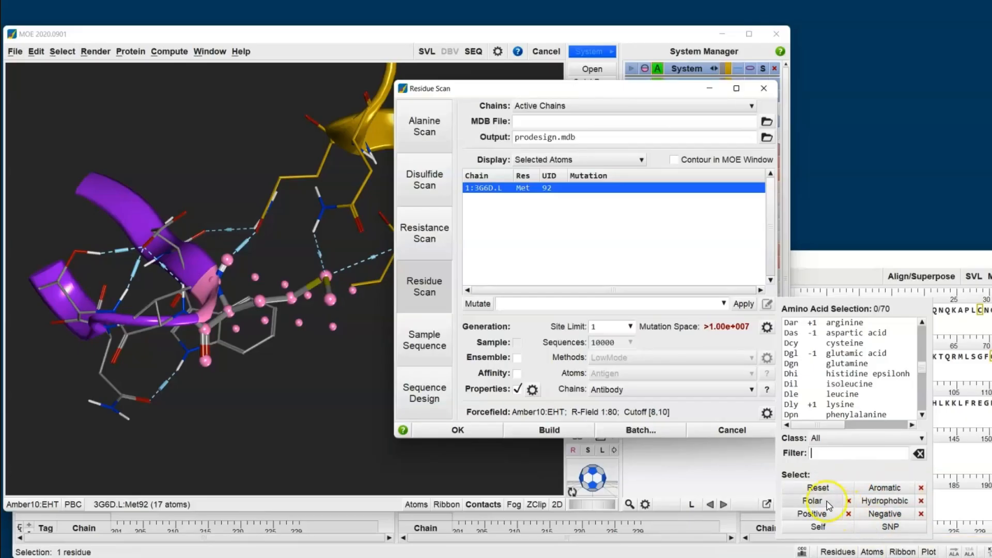
click(812, 500)
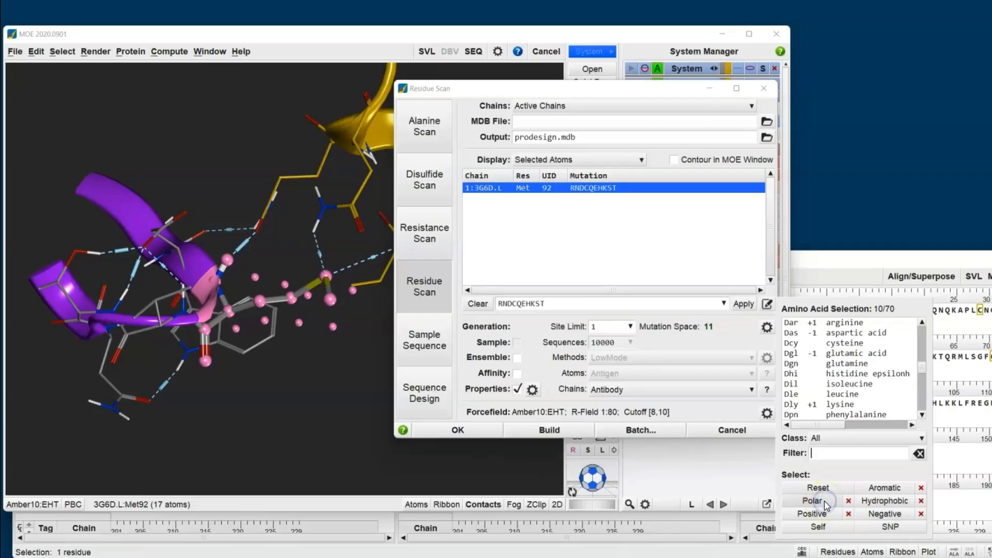
click(682, 361)
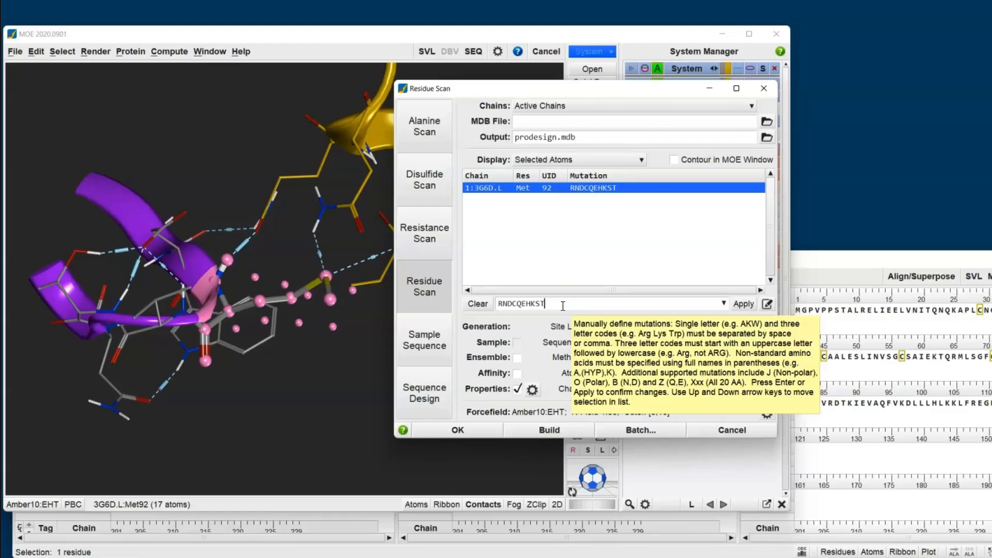
Enable the affinity calculation with Antigen as ligand atoms, check the calculated property options, and run the residue scan
click(517, 375)
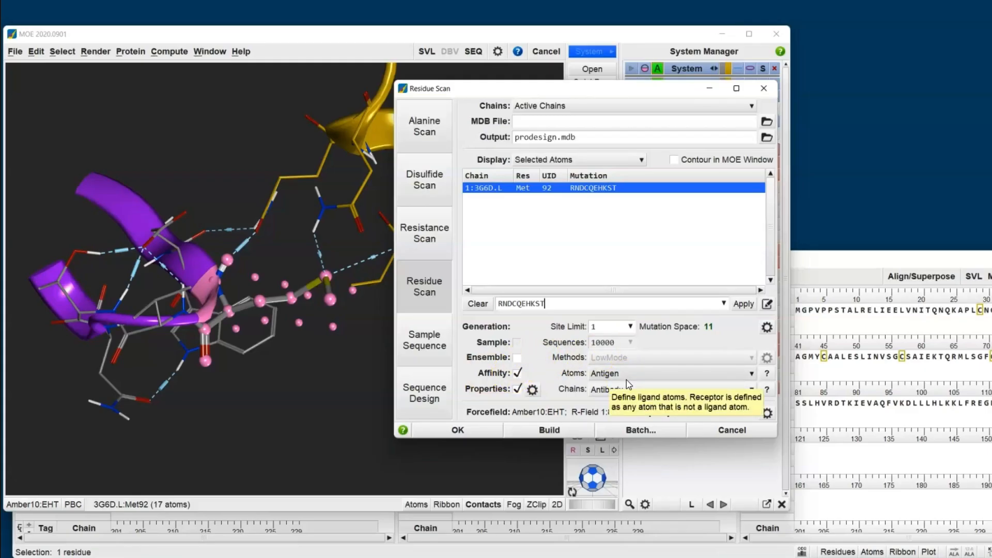
click(532, 390)
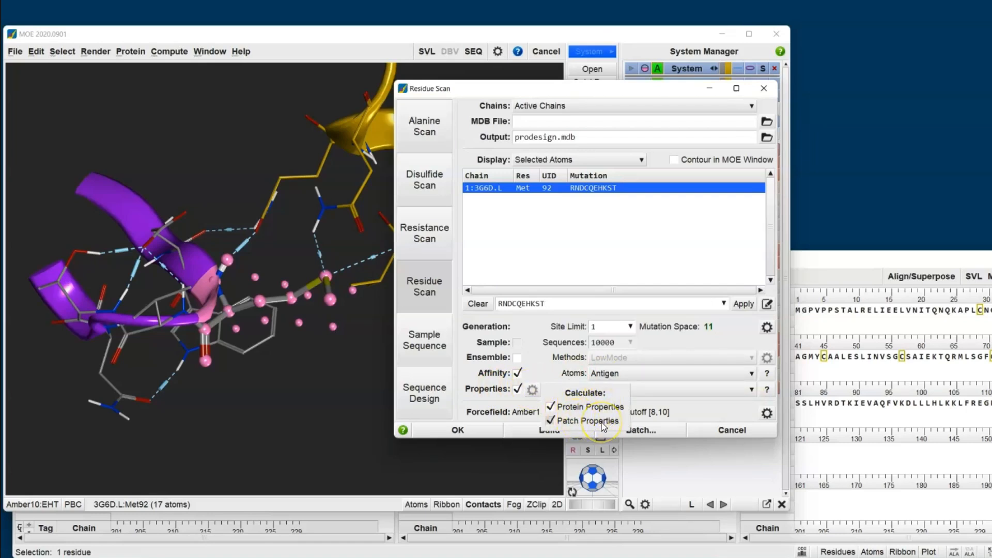
click(525, 432)
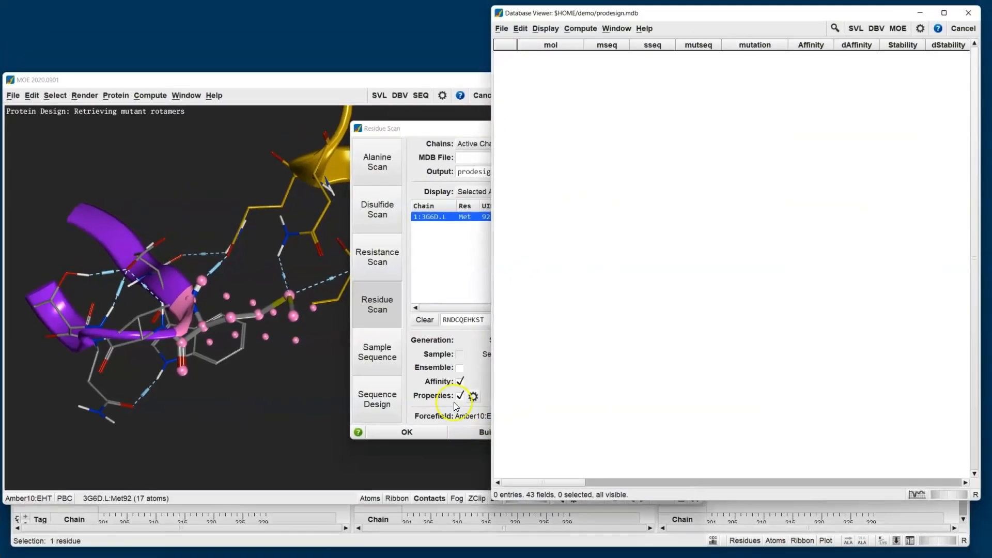
Return to the Residue Scan settings and examine the available Site Limit values without changing the limit
click(436, 129)
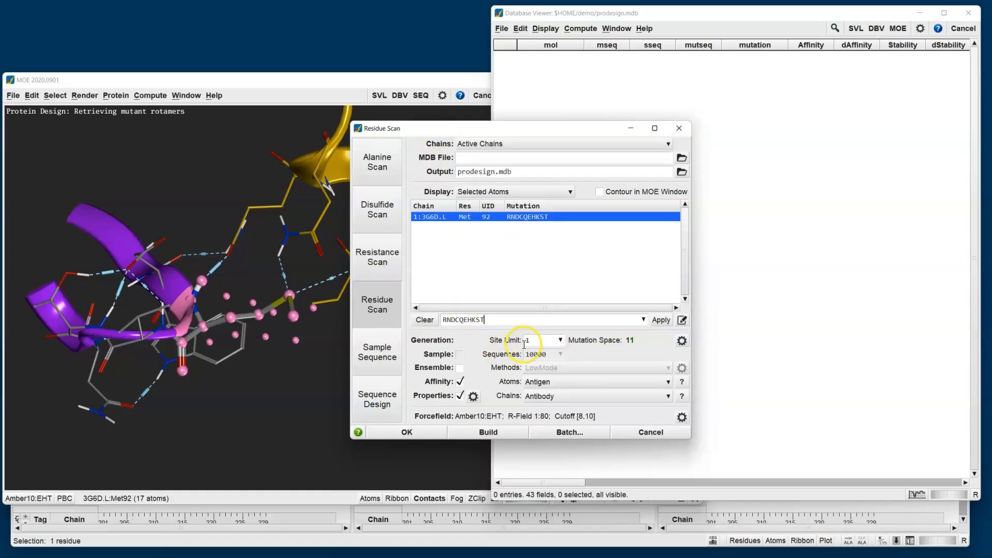
click(560, 340)
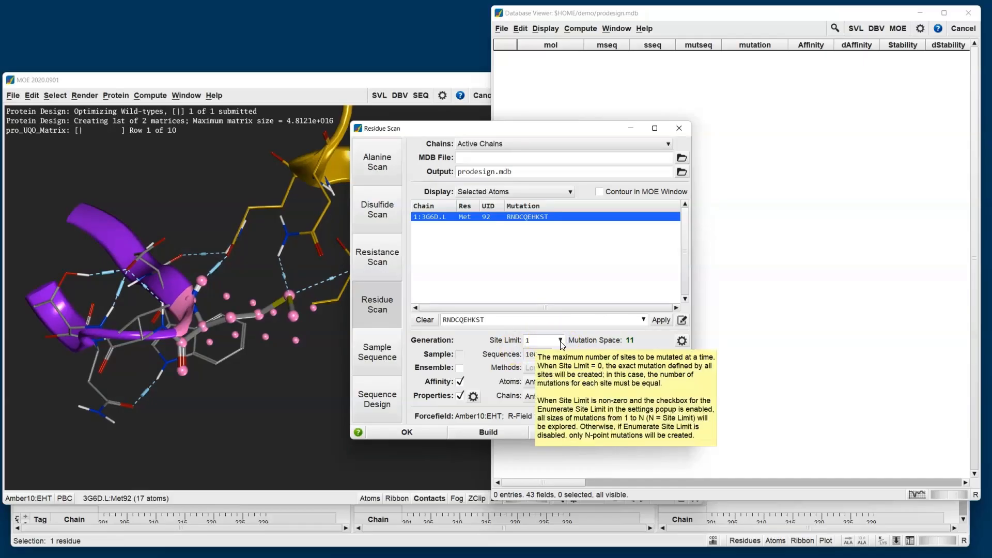
click(561, 398)
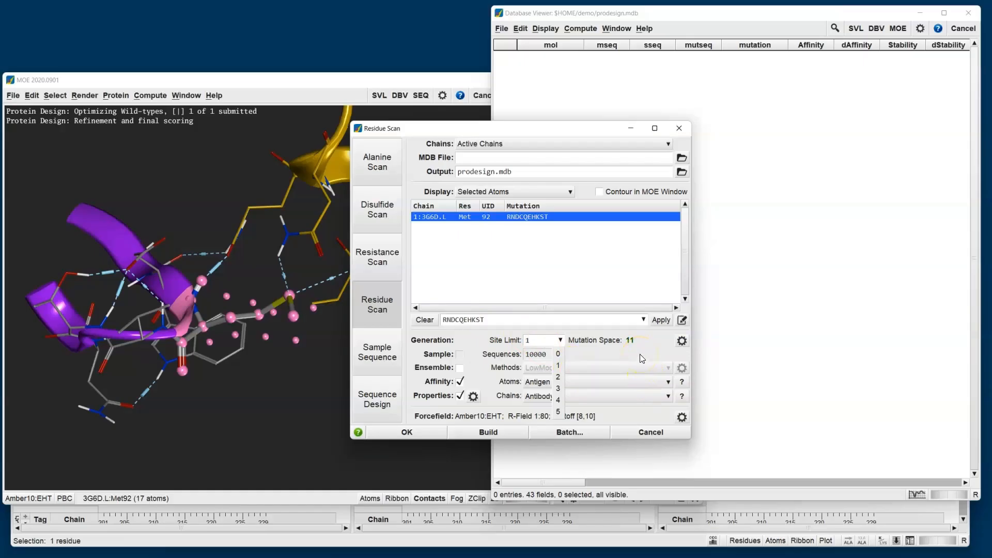
click(659, 356)
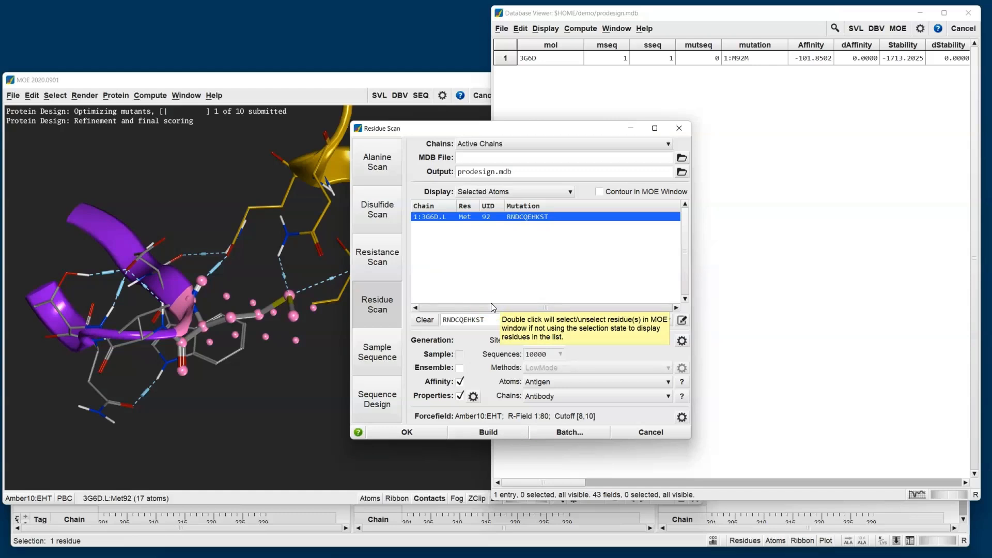
Review the Alanine, Disulfide, Resistance, Residue Scan, Sample Sequence and Sequence Design modes while the scan runs
click(325, 141)
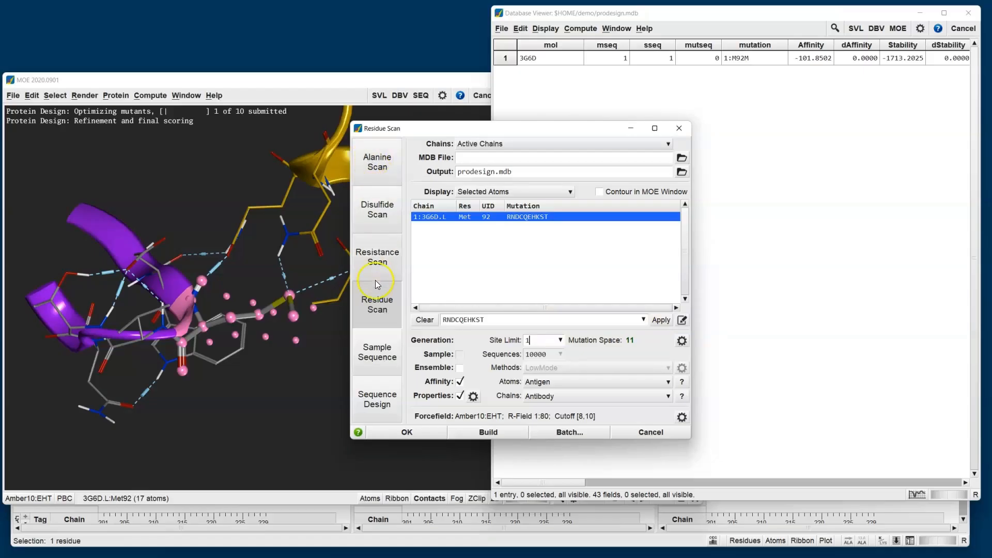
click(379, 168)
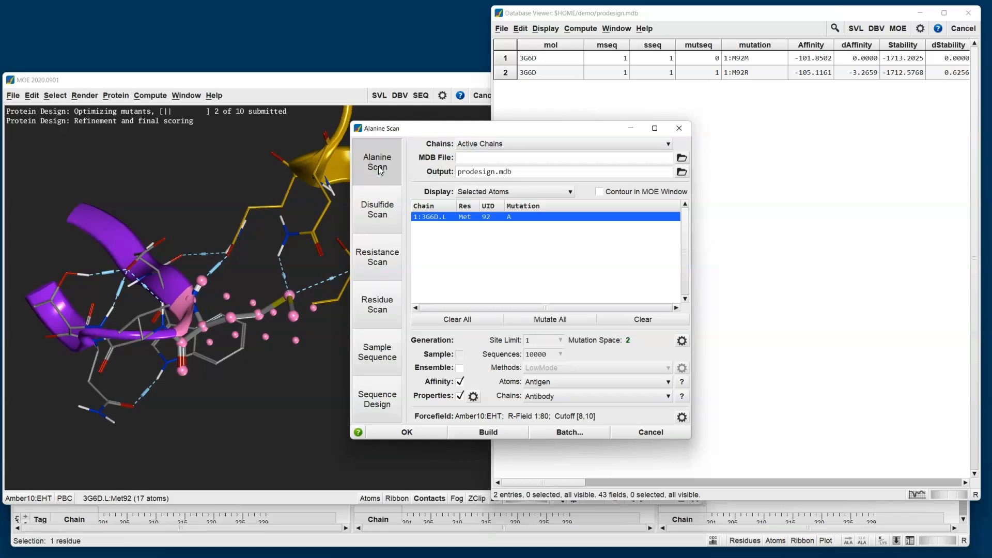
click(381, 211)
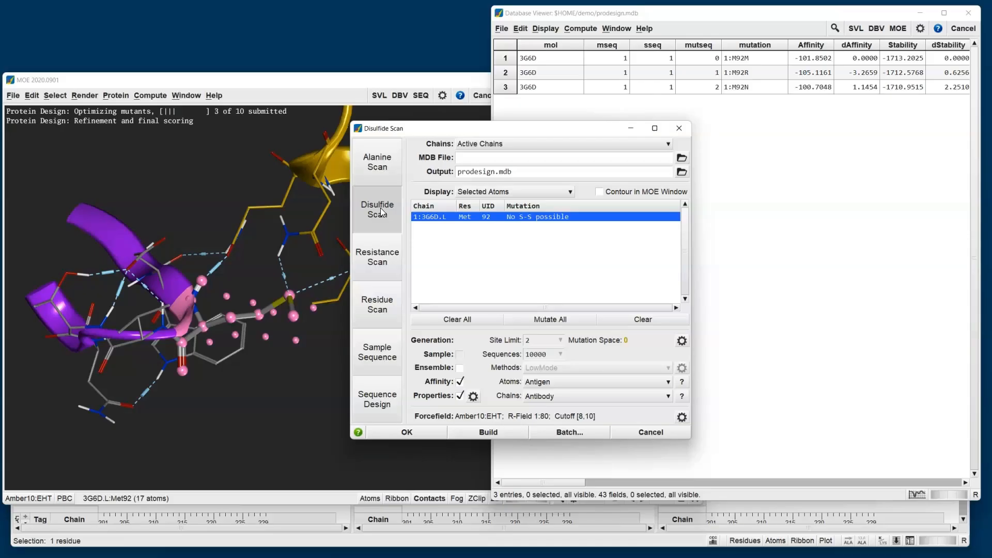
click(381, 271)
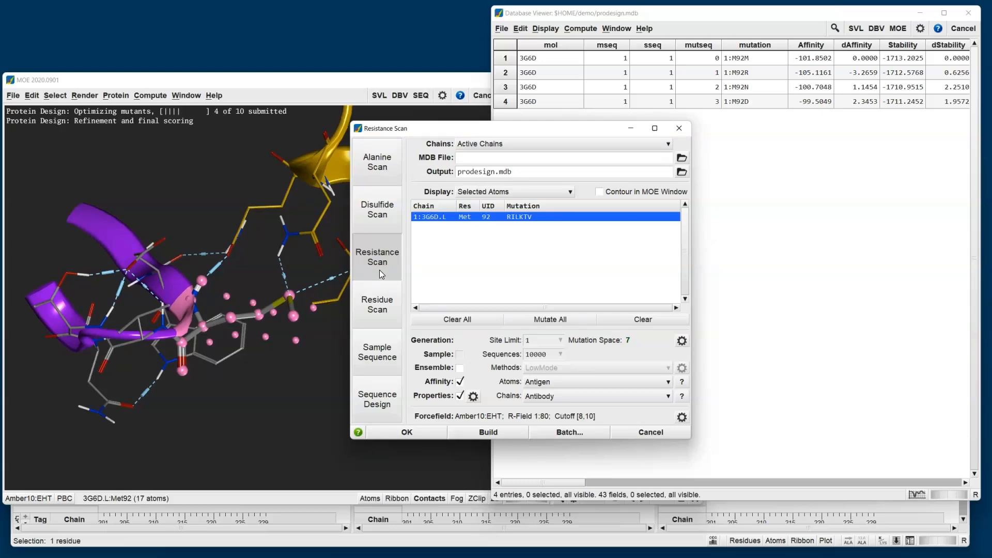
click(382, 309)
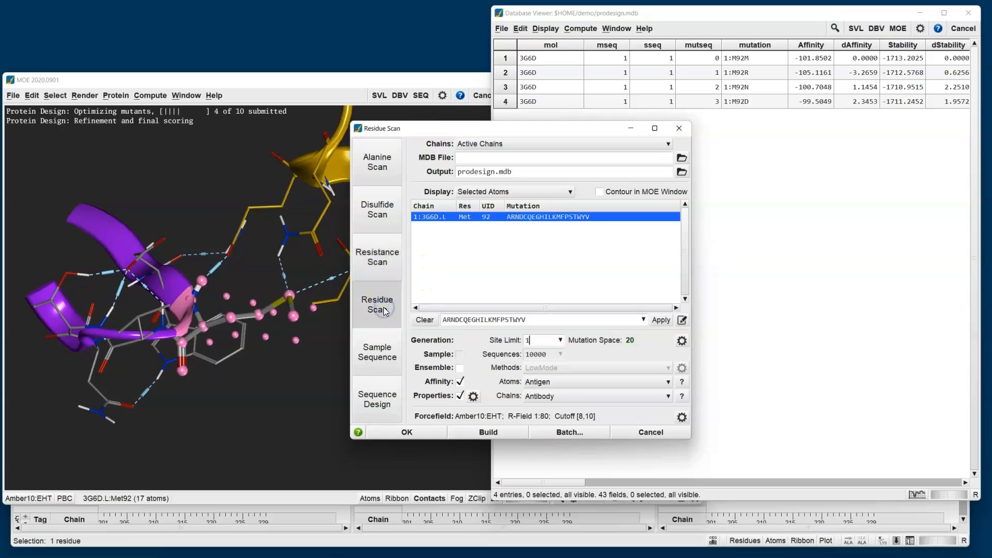
click(379, 356)
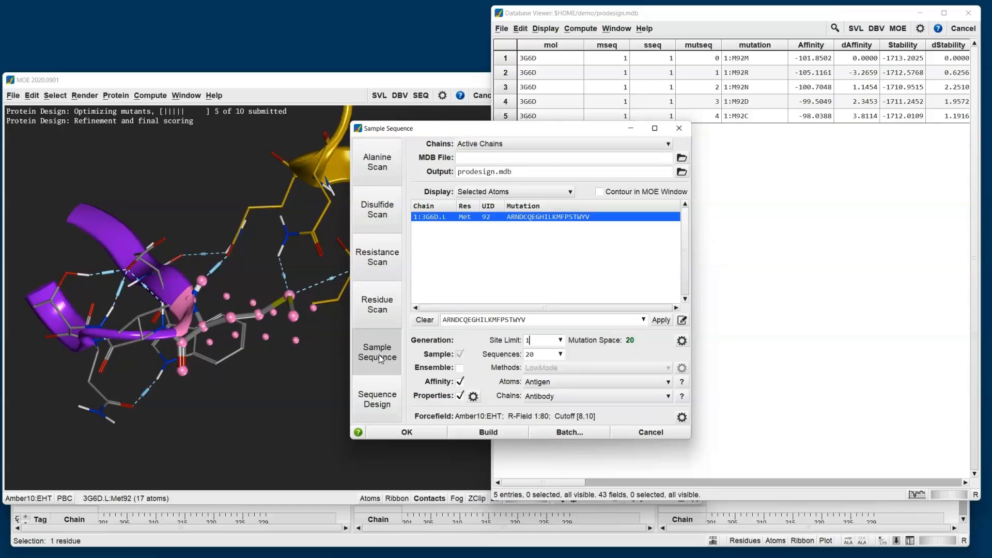
click(386, 406)
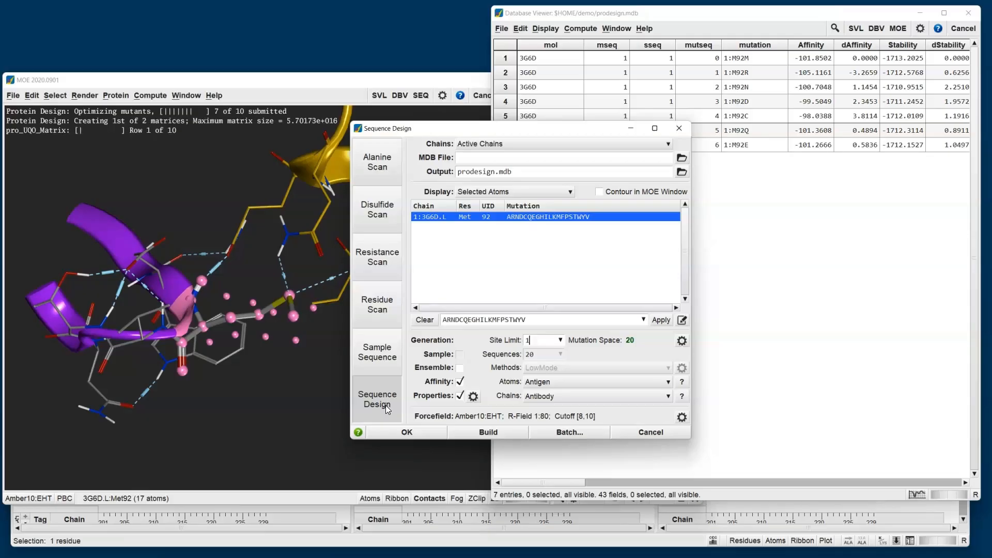
Examine the residue scan results in prodesign.mdb, from the affinity and stability columns across to the protein property and patch changes
click(680, 13)
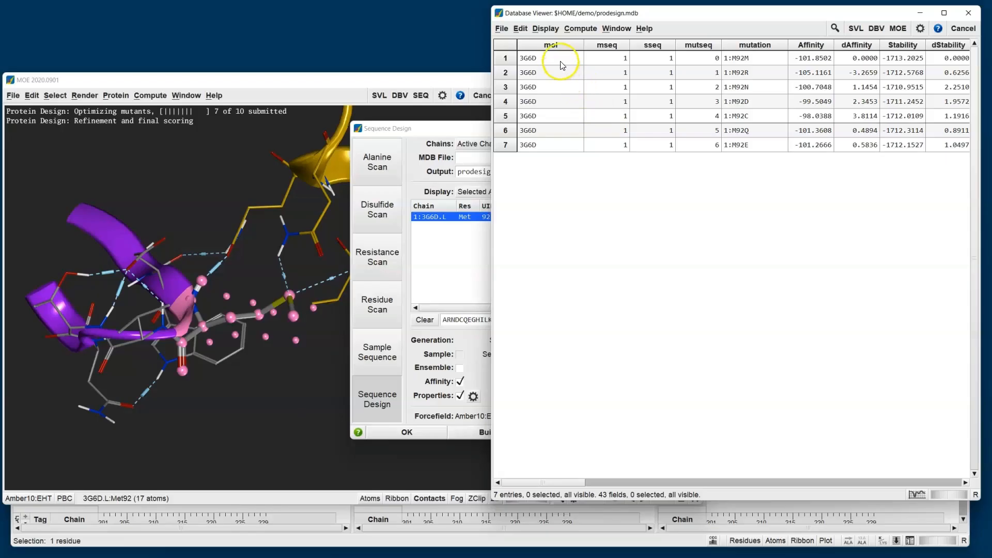
drag(563, 69, 679, 188)
middle_drag(642, 125, 560, 135)
drag(689, 168, 543, 37)
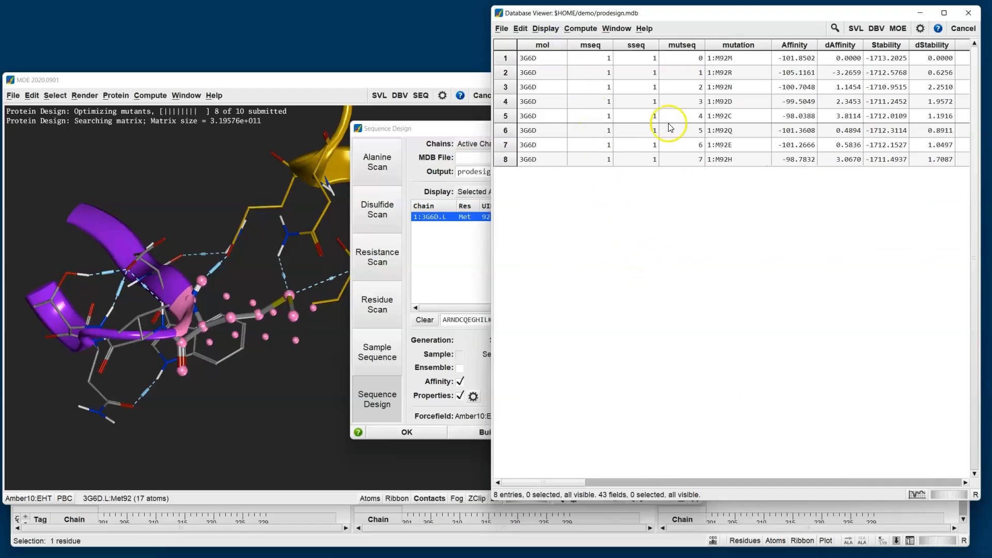
click(592, 29)
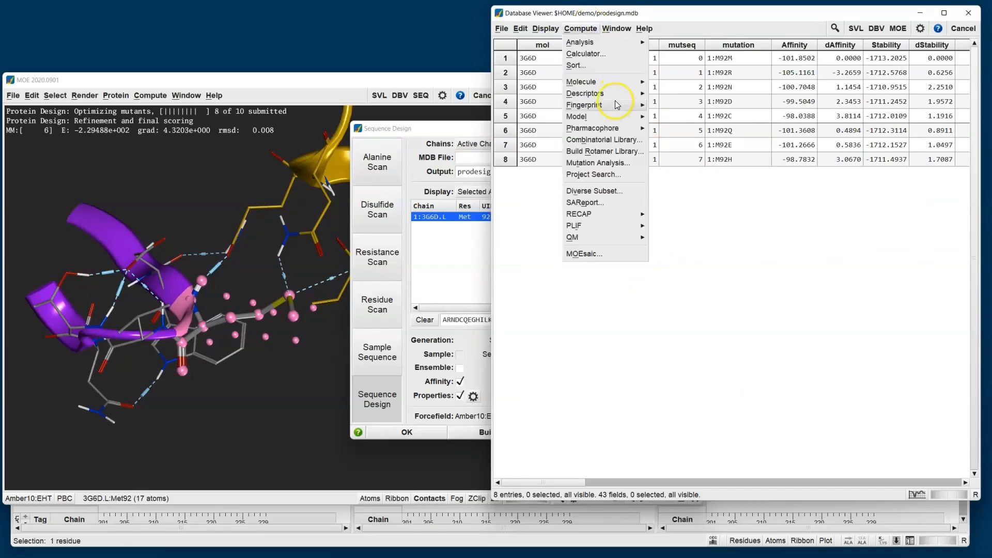
mouse_move(620, 99)
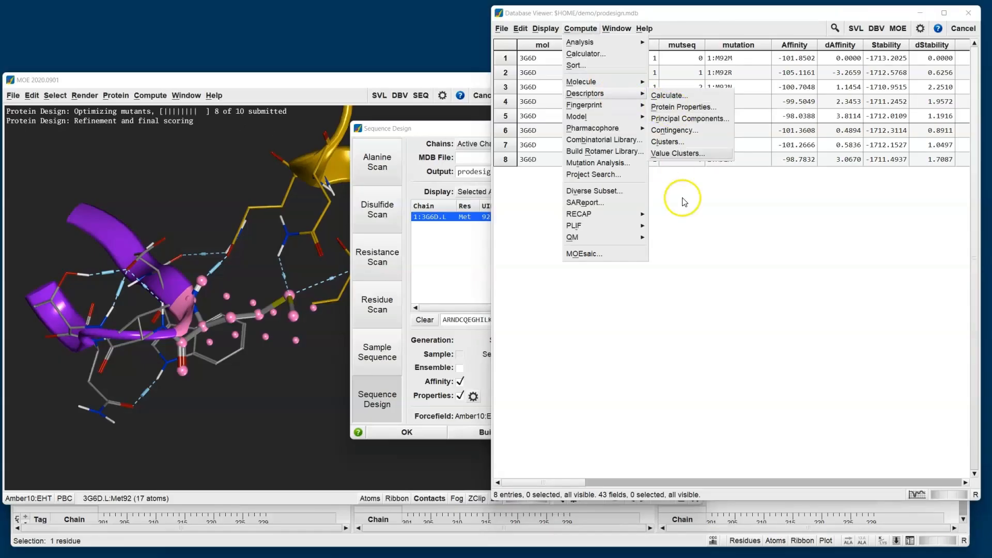
click(711, 312)
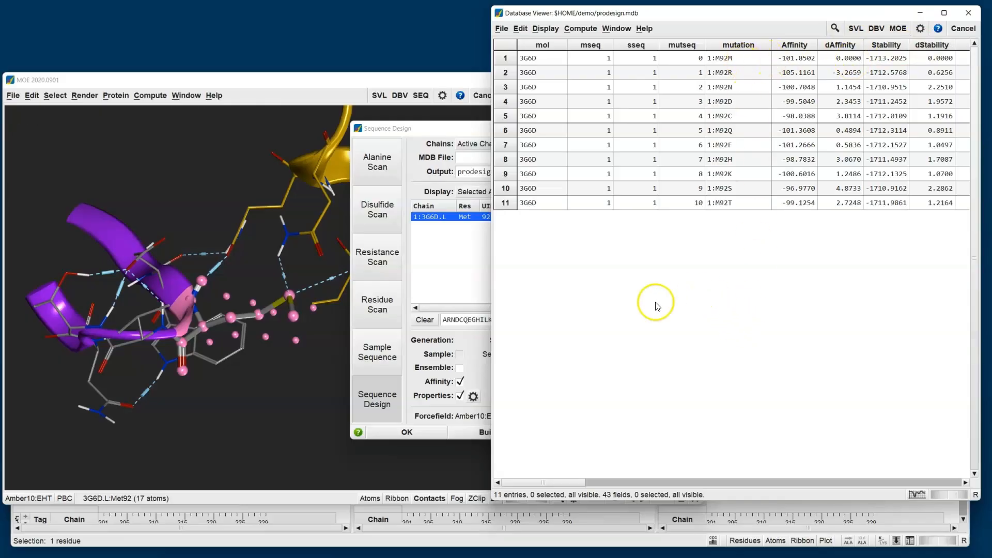
drag(565, 483, 917, 484)
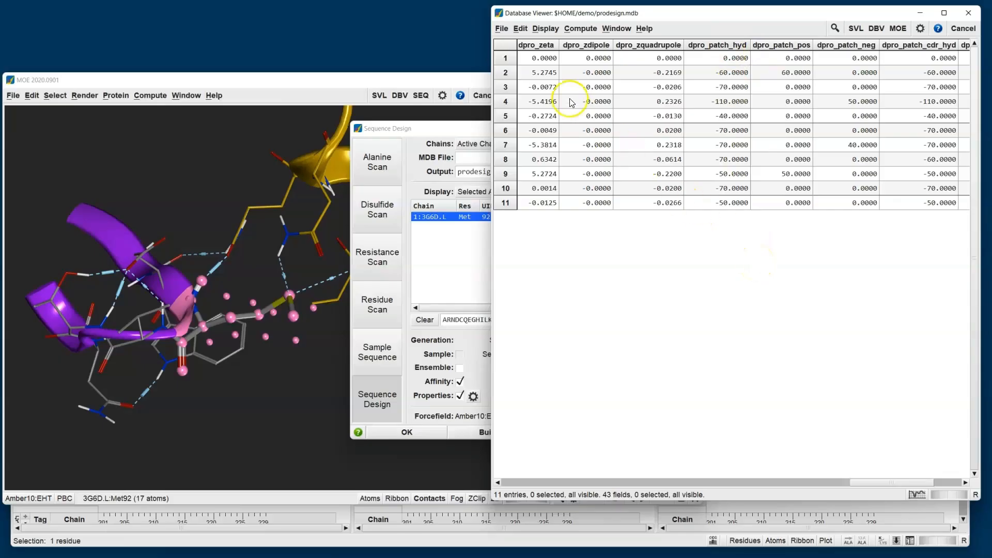
Open the Browse view of the scan results beside the structure and show the dpro_patch_cdr_hyd property for each entry
click(501, 29)
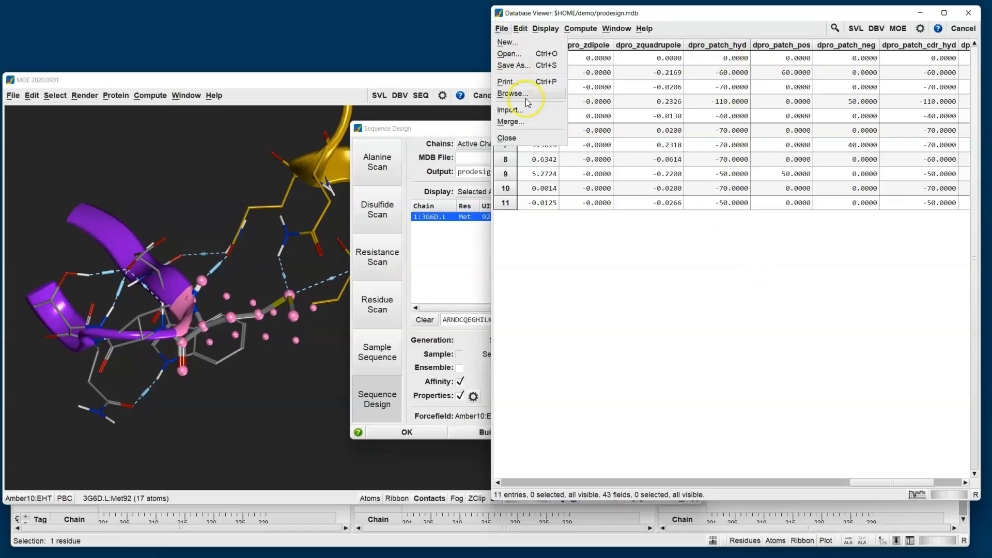
click(511, 93)
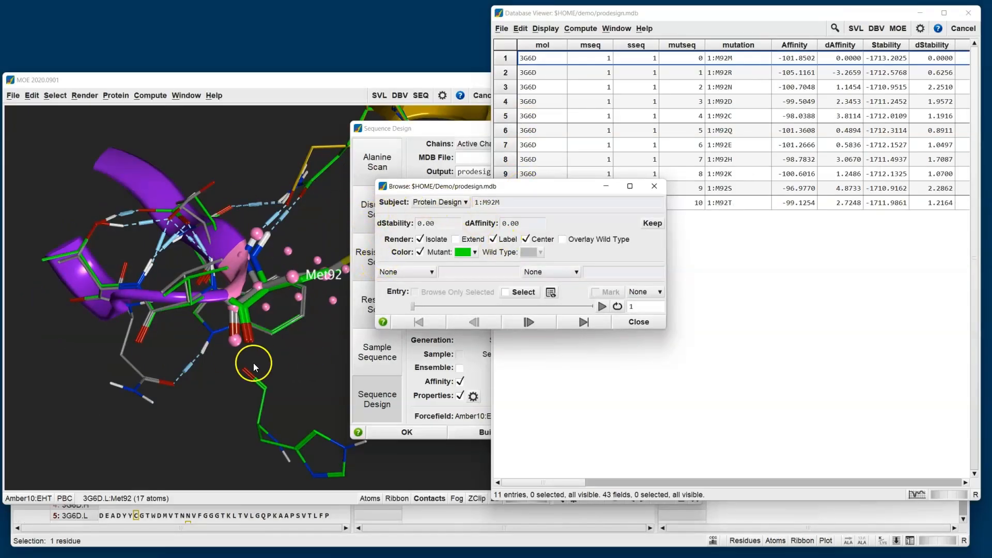
click(556, 277)
drag(528, 191, 661, 251)
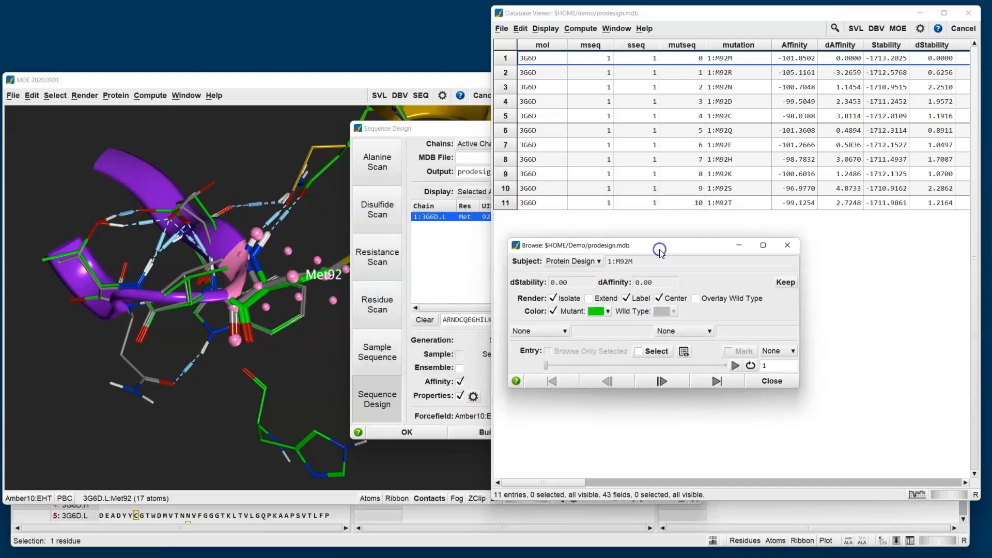
click(312, 85)
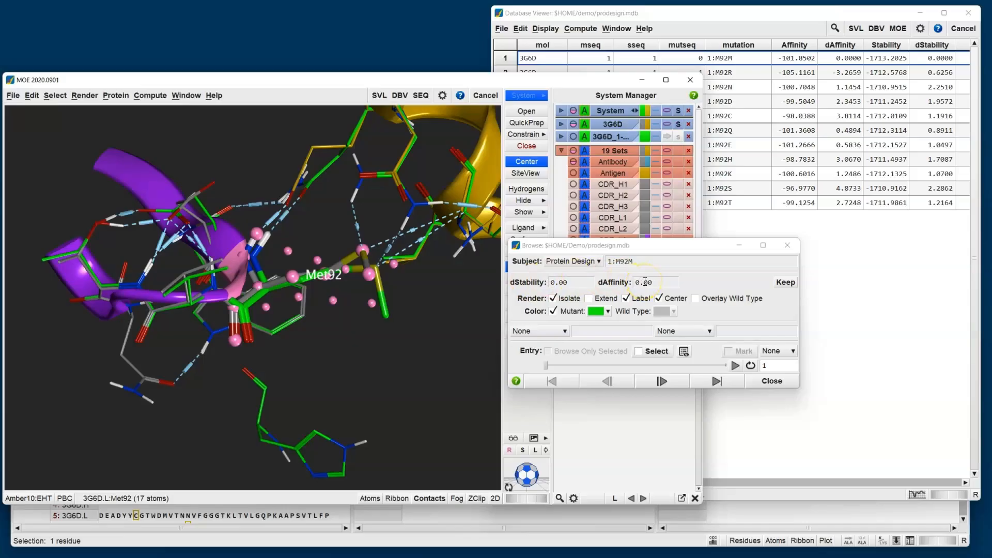
click(552, 331)
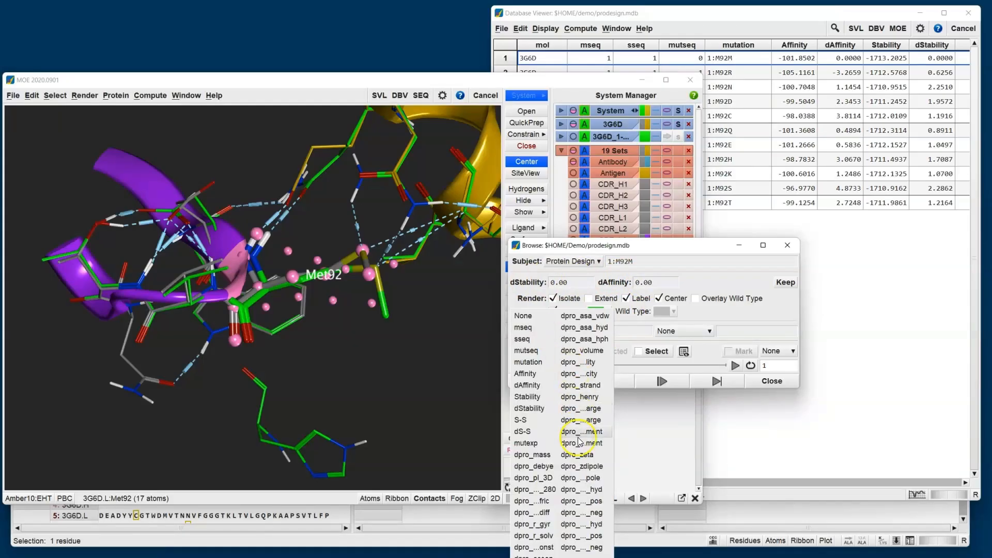
click(591, 525)
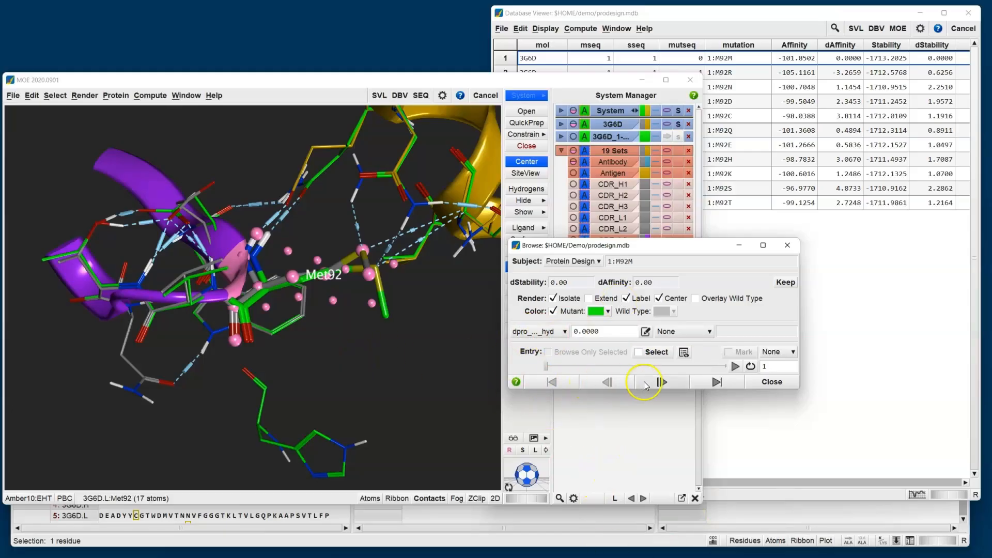
Compare the Met92 mutant structures one by one from M92R to M92H, and close the browser and the results database
click(669, 387)
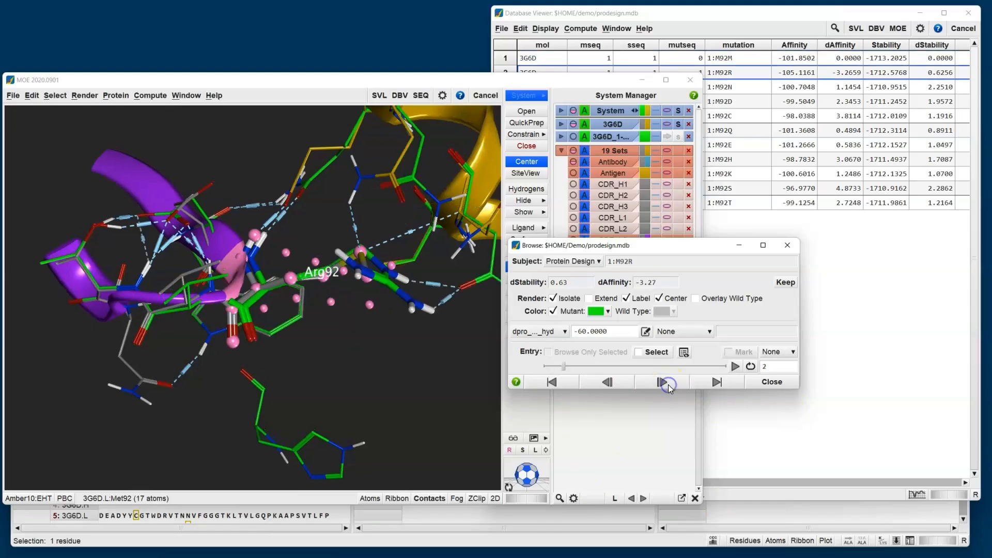
click(669, 386)
click(669, 386)
click(669, 387)
click(669, 386)
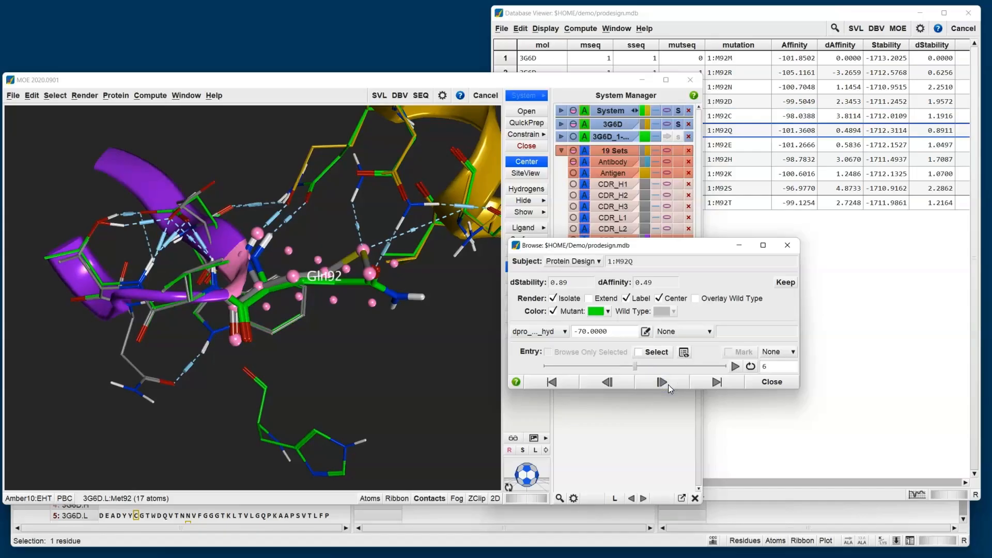
click(668, 385)
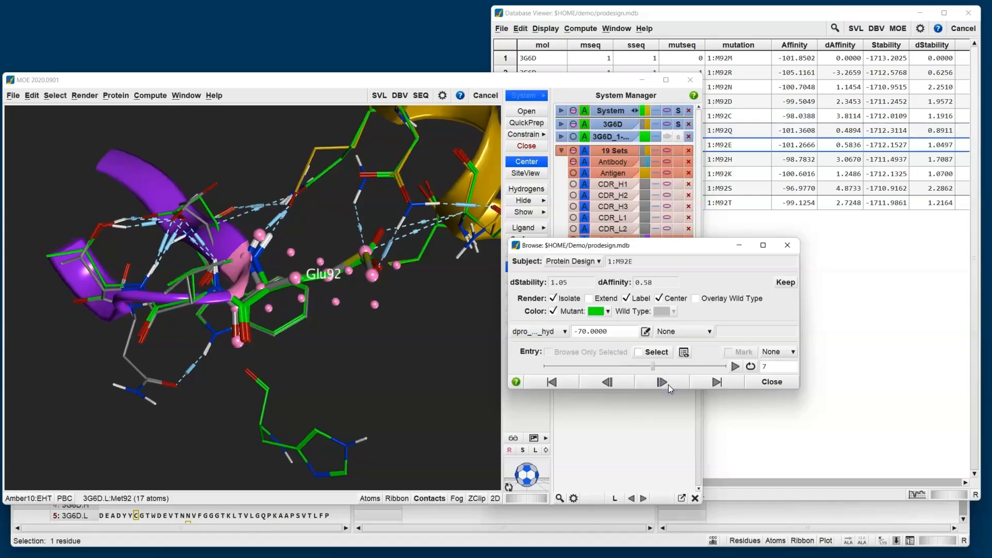
click(668, 385)
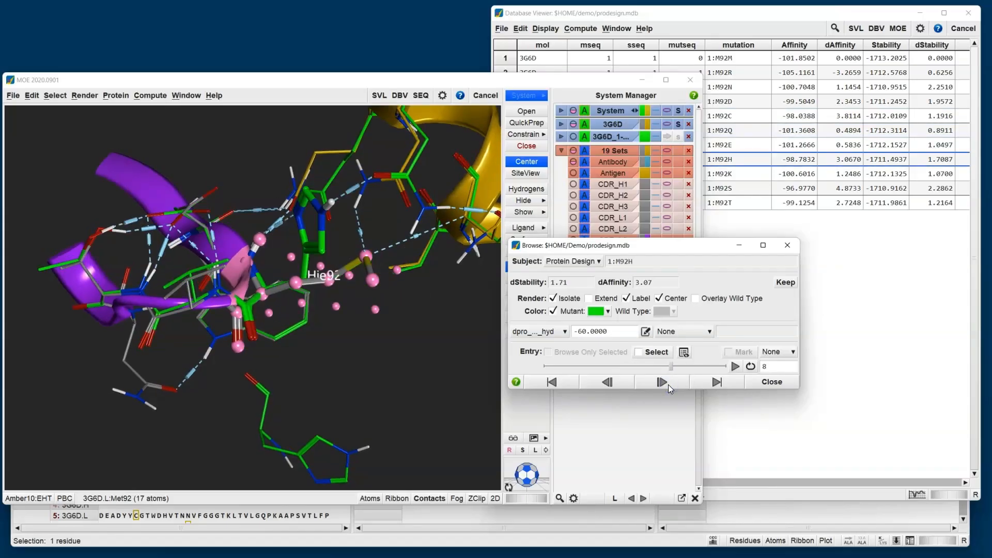
click(788, 245)
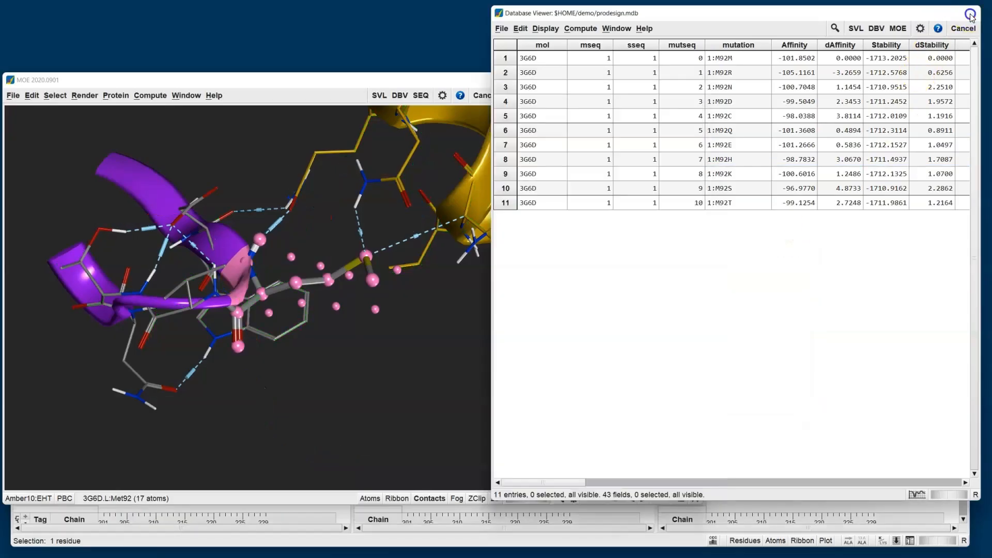
click(968, 13)
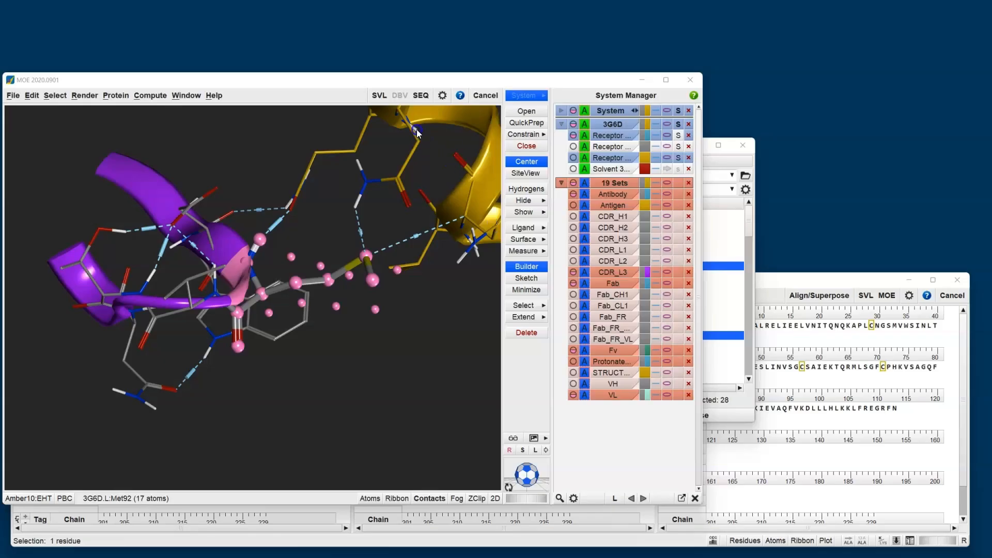
Reopen the Residue Scan setup for the selected Met92 residue
click(121, 98)
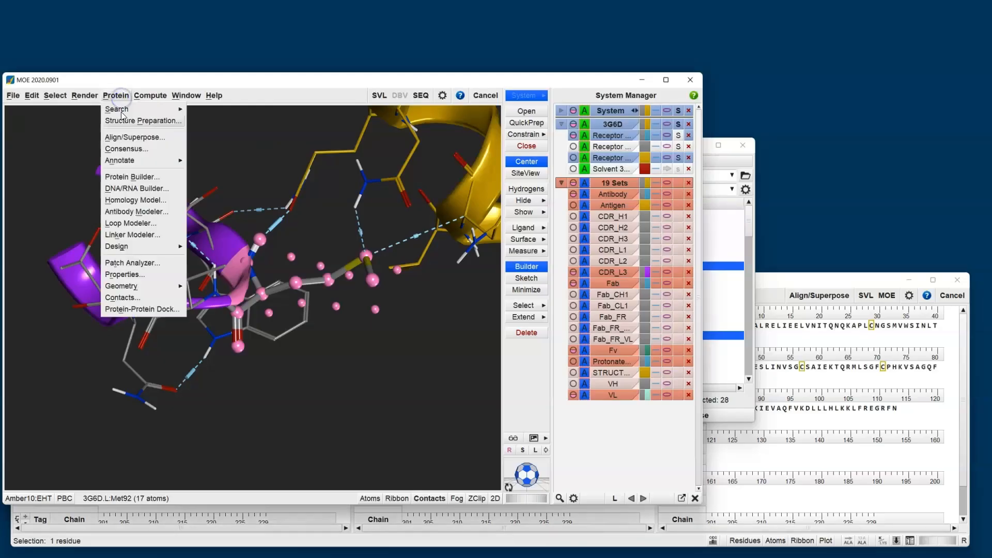
mouse_move(137, 247)
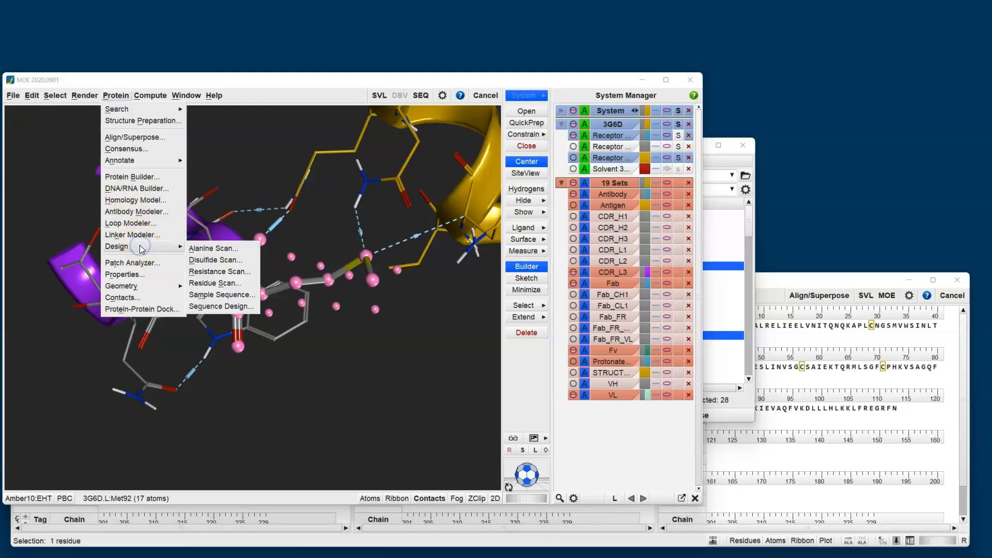
click(217, 283)
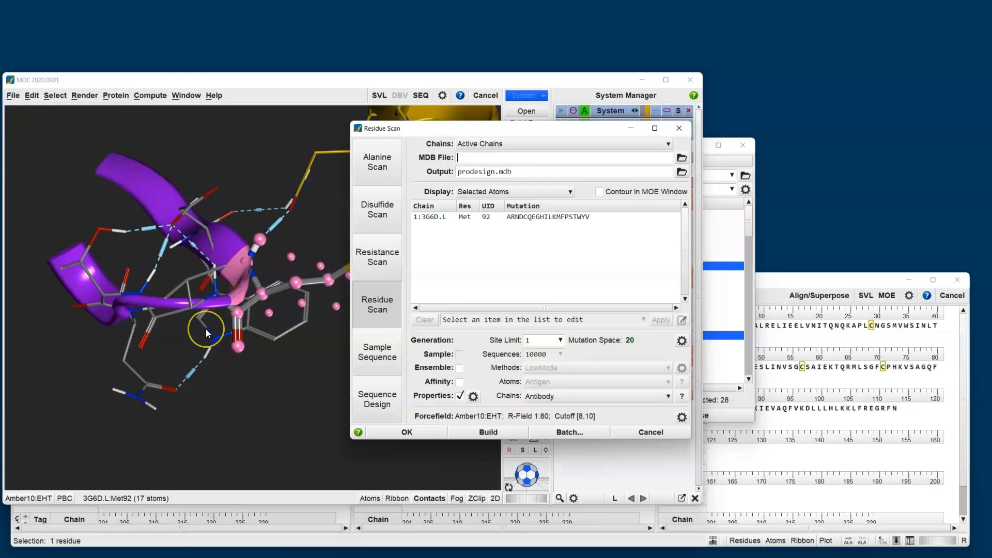